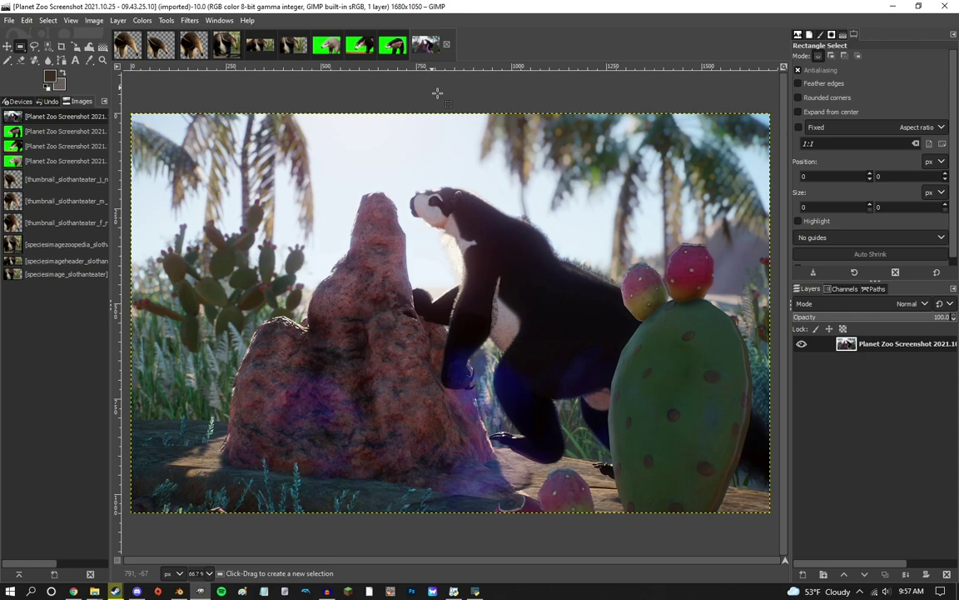
# Open the Planet Zoo screenshot 09.50.23.40 and select its green background with Select by Color.
pyautogui.click(394, 45)
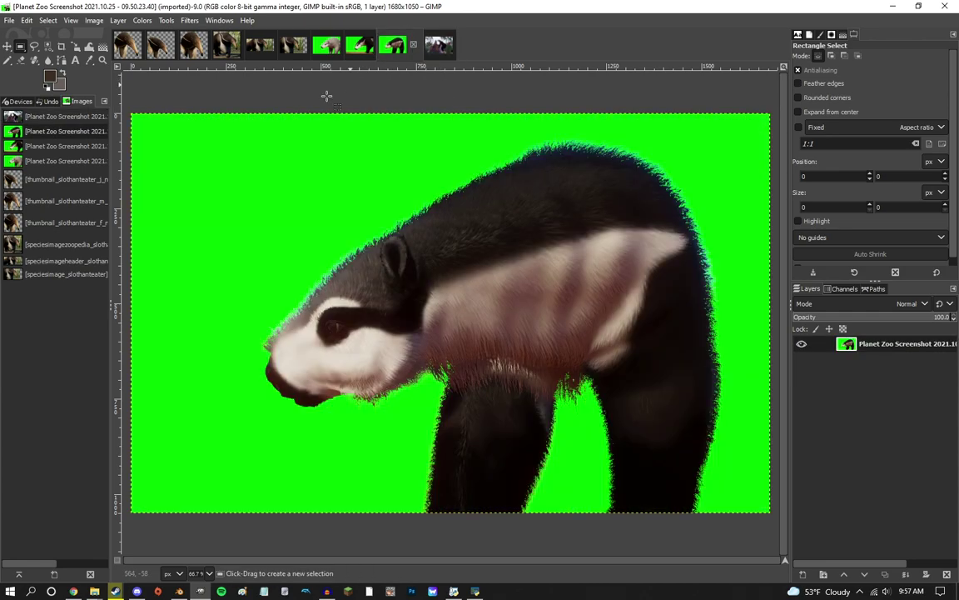
pyautogui.click(48, 46)
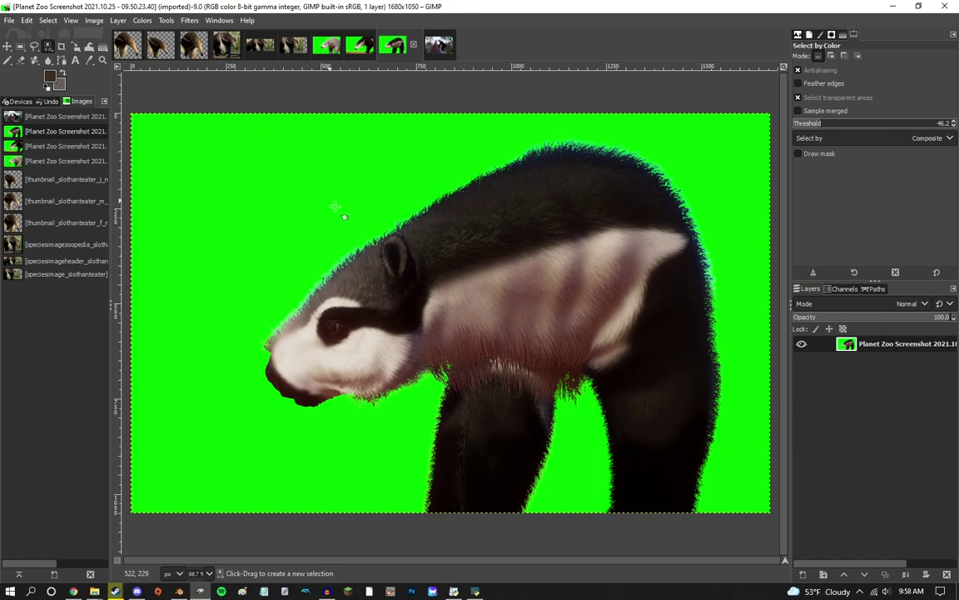
pyautogui.moveTo(333, 247); pyautogui.dragTo(333, 238)
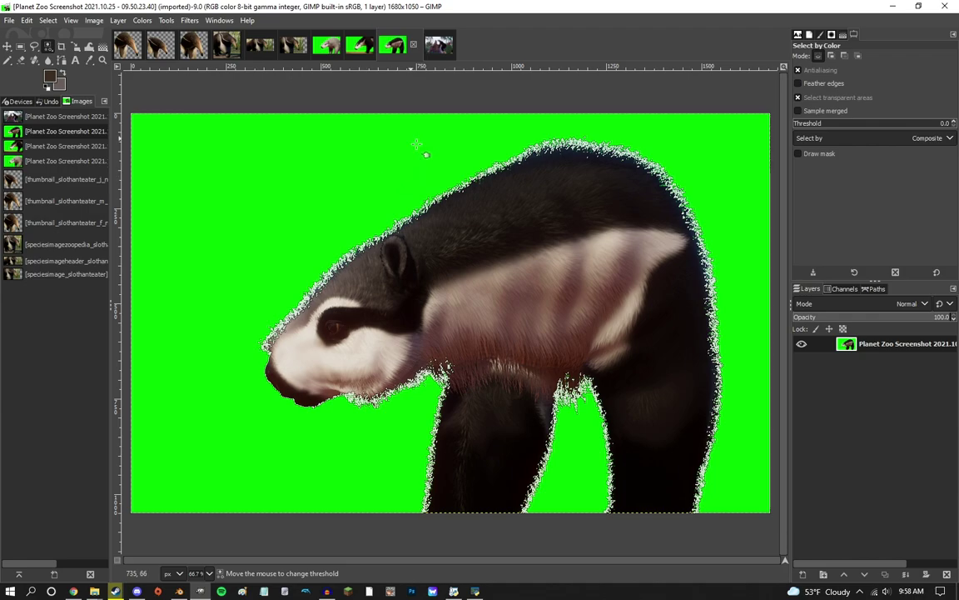
pyautogui.moveTo(416, 144); pyautogui.dragTo(412, 141)
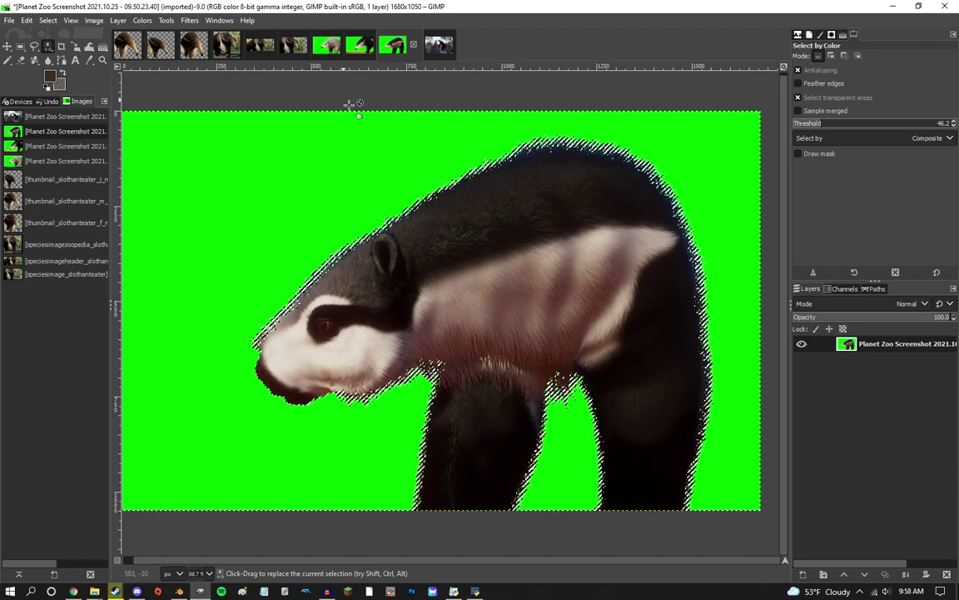
# Bring up the pale animal screenshot 09.49.38.25, and view Planet Zoo's details page in GeForce Experience before returning to the image.
pyautogui.click(327, 45)
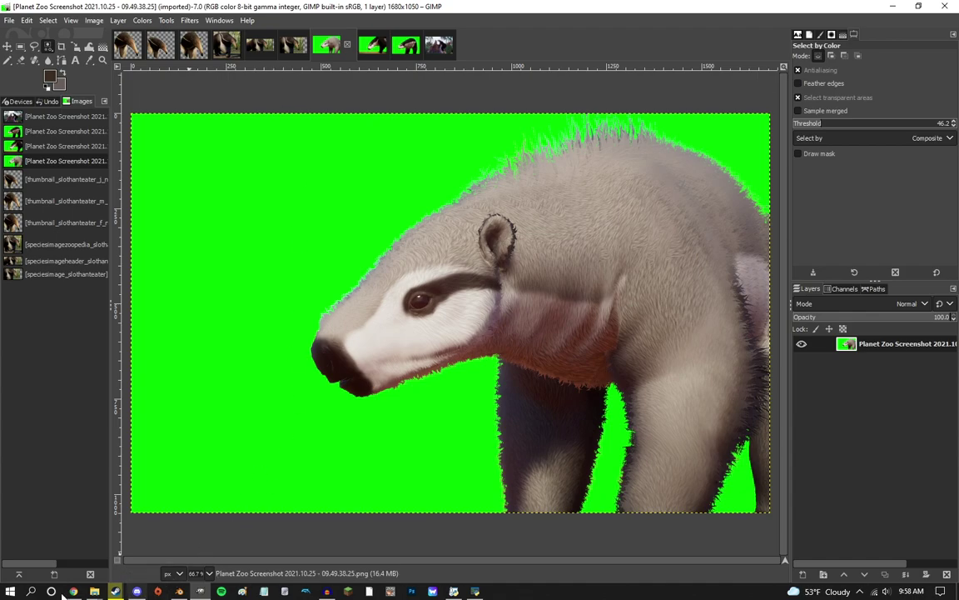
pyautogui.press('super')
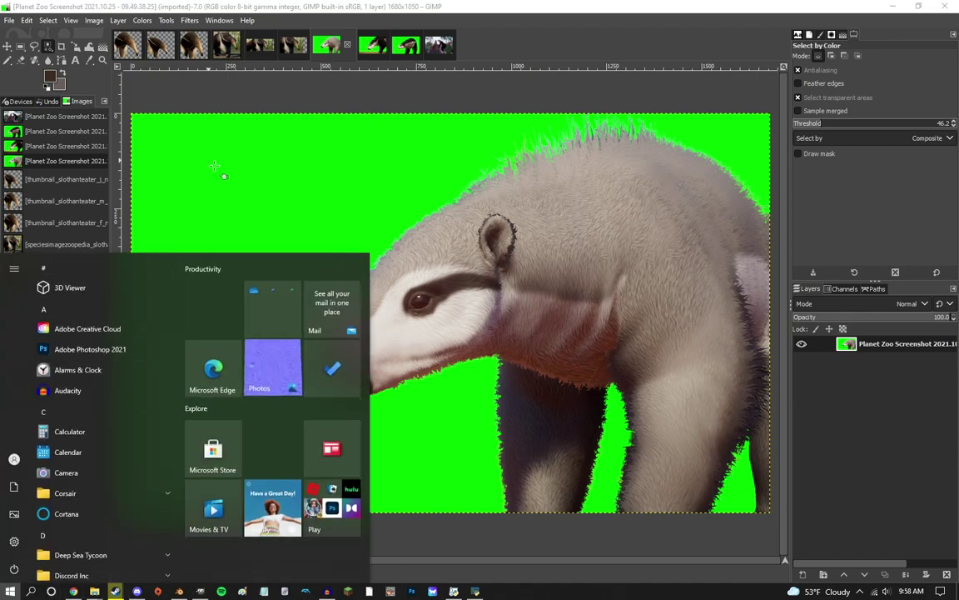
pyautogui.write('gef')
pyautogui.press('Escape')
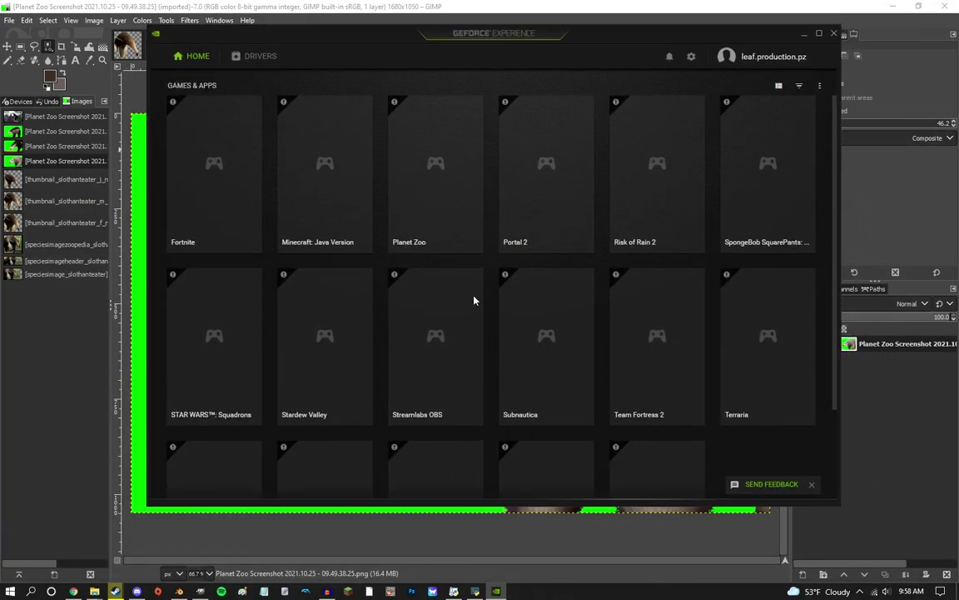
pyautogui.click(434, 150)
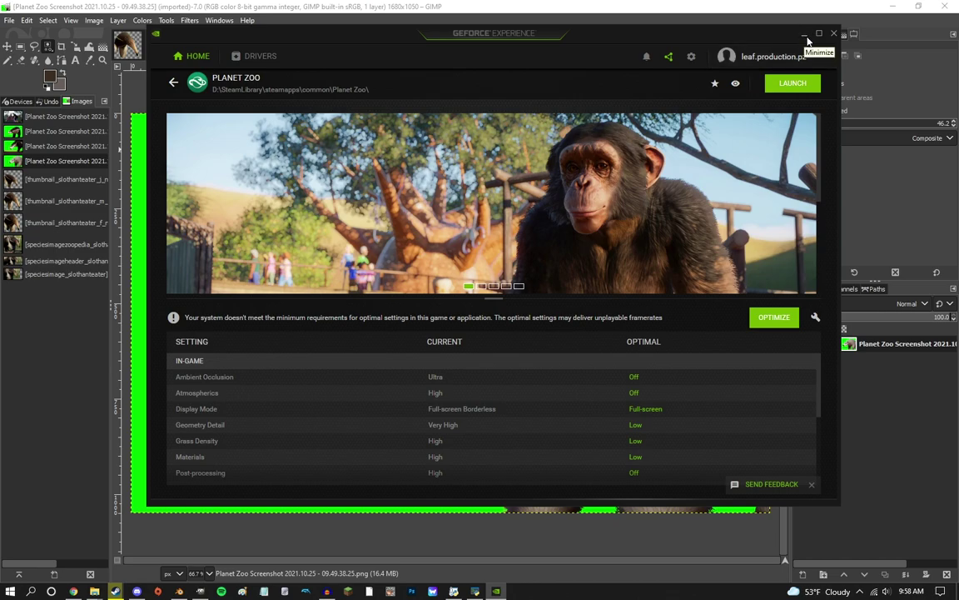
pyautogui.click(806, 35)
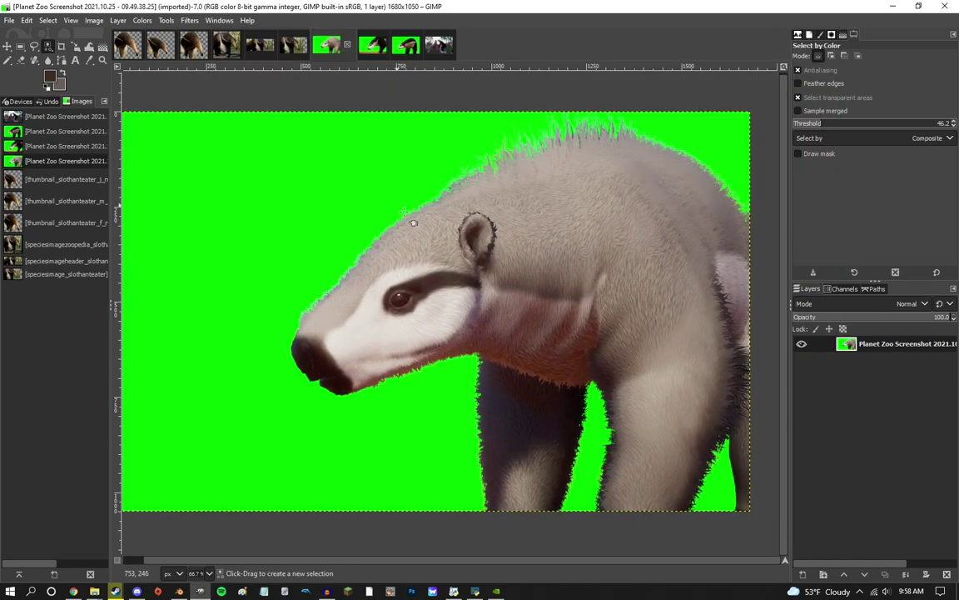
# Select the green background around the pale animal with Select by Color.
pyautogui.click(400, 170)
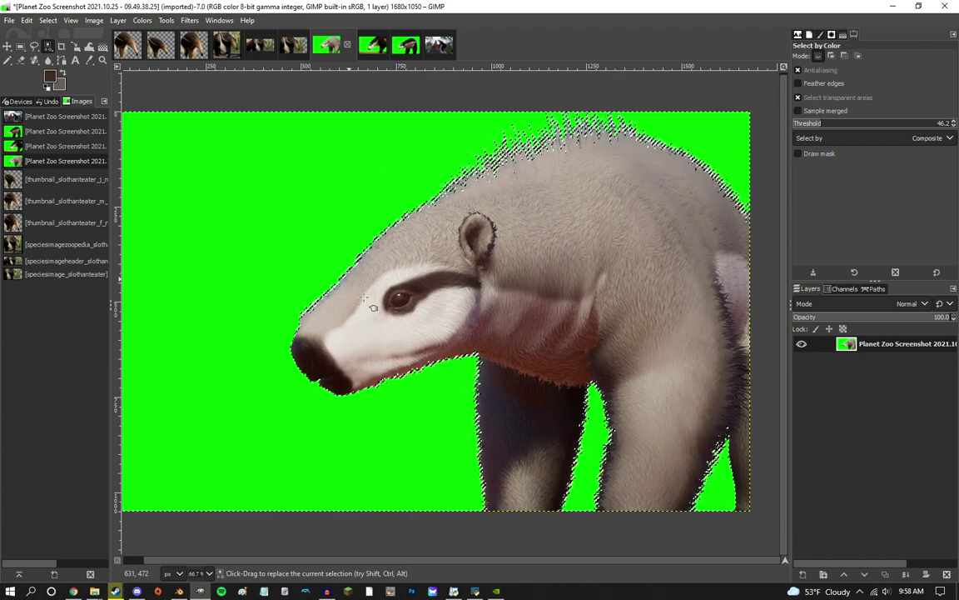
pyautogui.moveTo(366, 254); pyautogui.dragTo(342, 247)
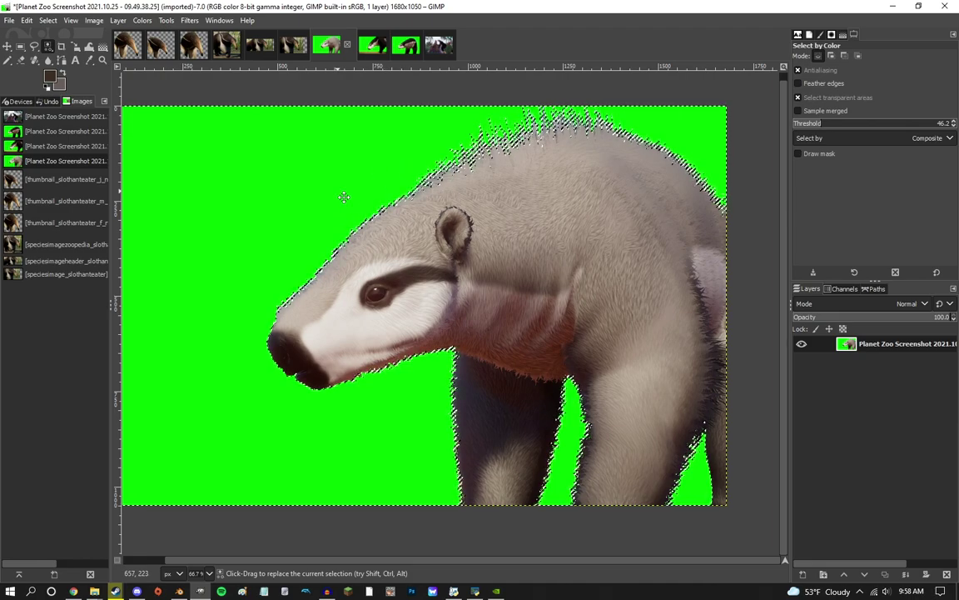
pyautogui.moveTo(344, 196)
pyautogui.mouseDown()
pyautogui.moveTo(341, 205)
pyautogui.moveTo(351, 199)
pyautogui.mouseUp()
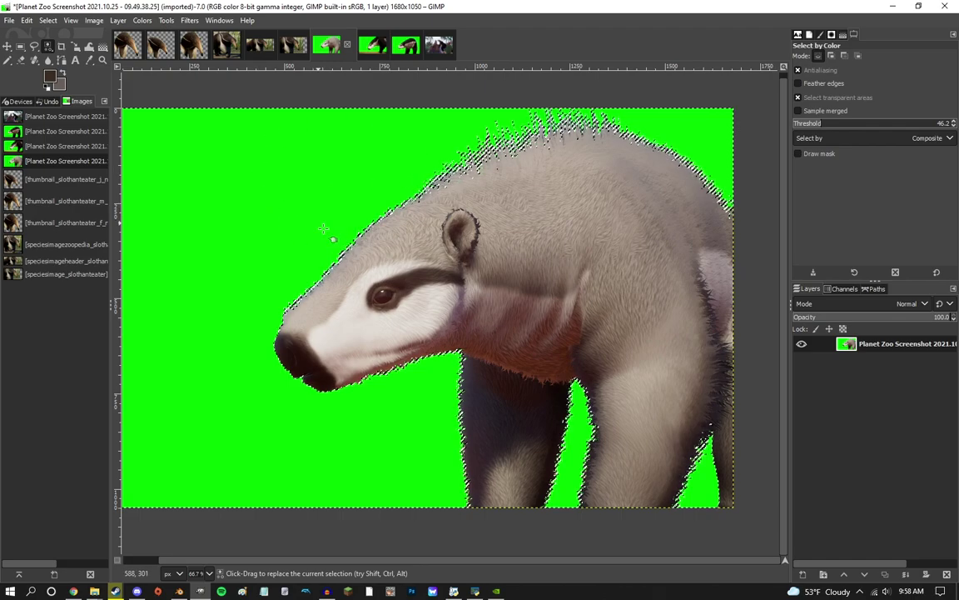
pyautogui.hscroll(1, 304, 189)
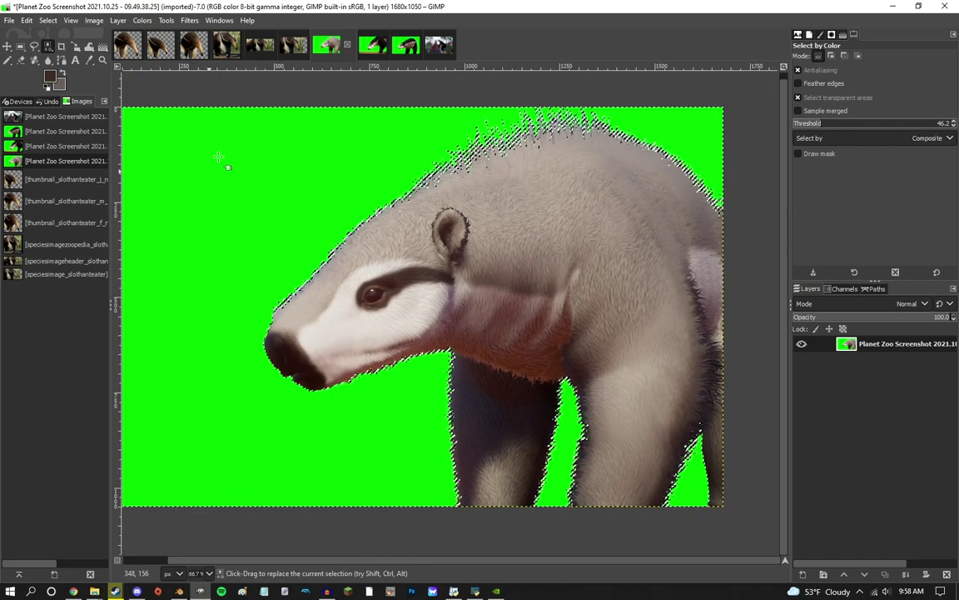
pyautogui.click(118, 21)
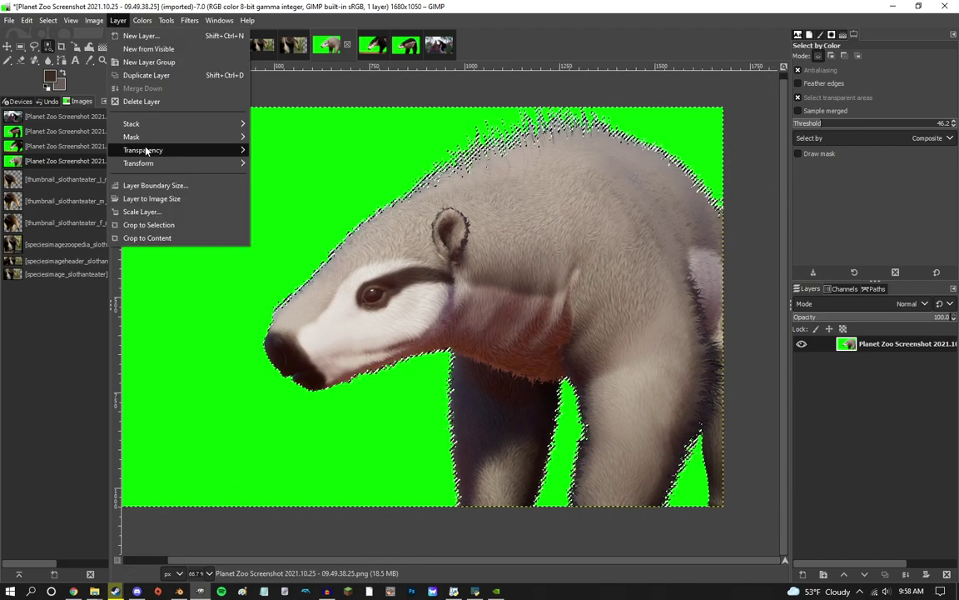
pyautogui.moveTo(144, 150)
pyautogui.click(288, 180)
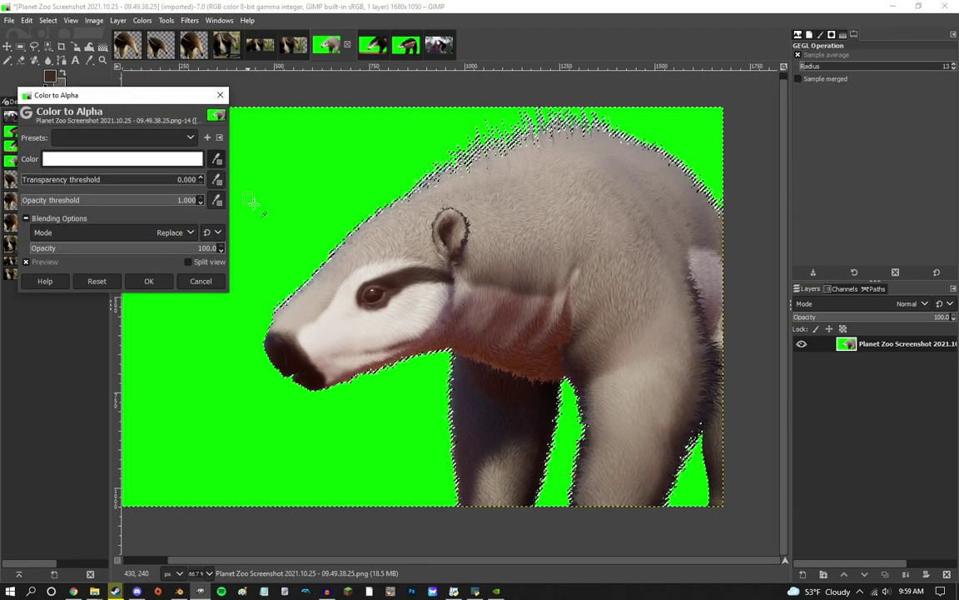
pyautogui.click(248, 200)
pyautogui.click(147, 283)
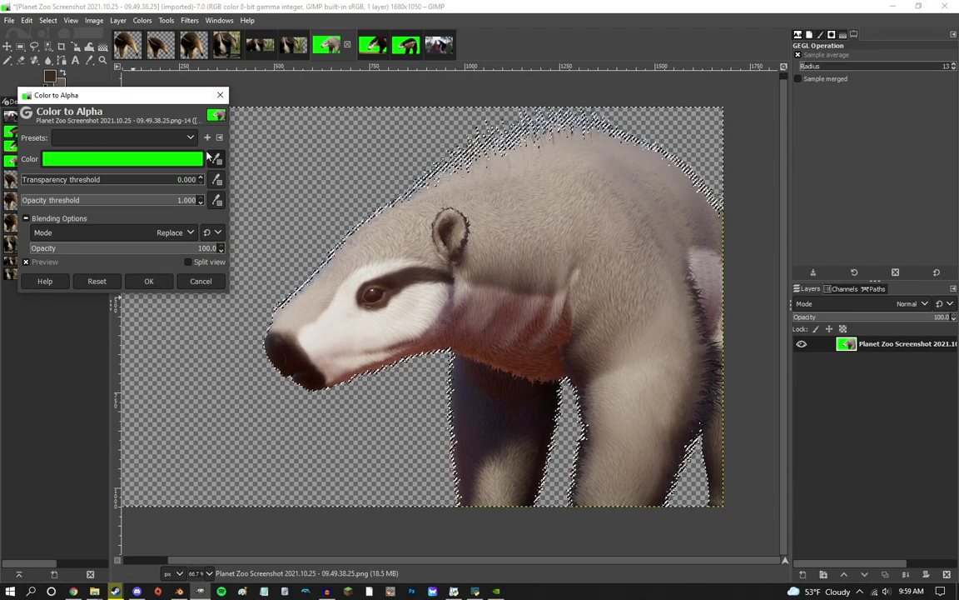
pyautogui.click(207, 284)
pyautogui.click(117, 19)
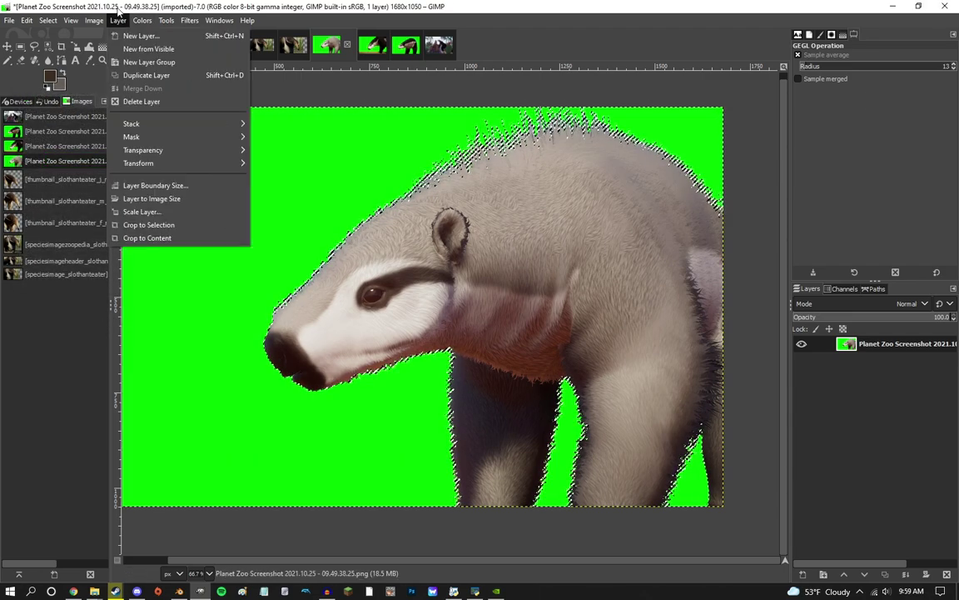
pyautogui.moveTo(158, 150)
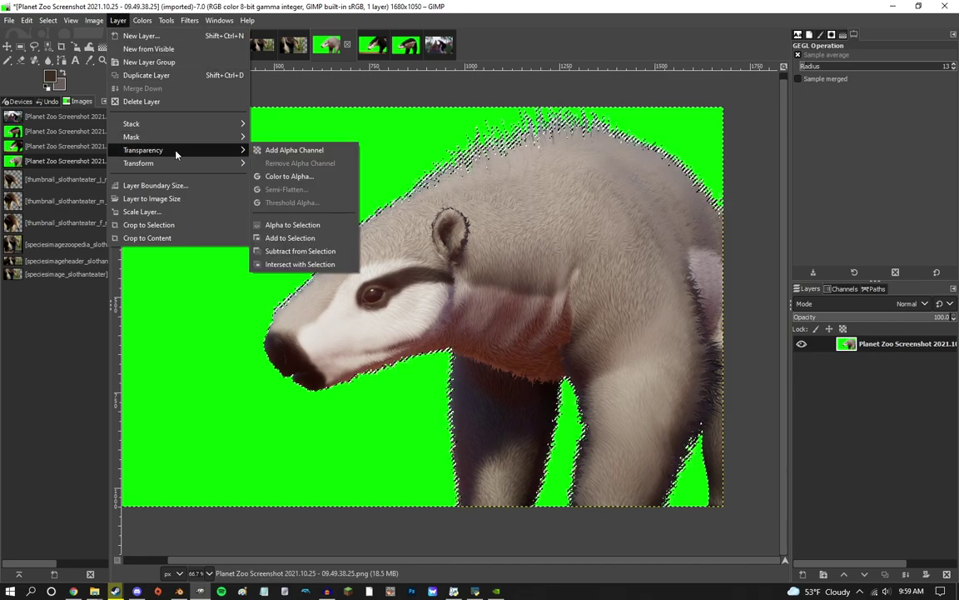
pyautogui.click(309, 178)
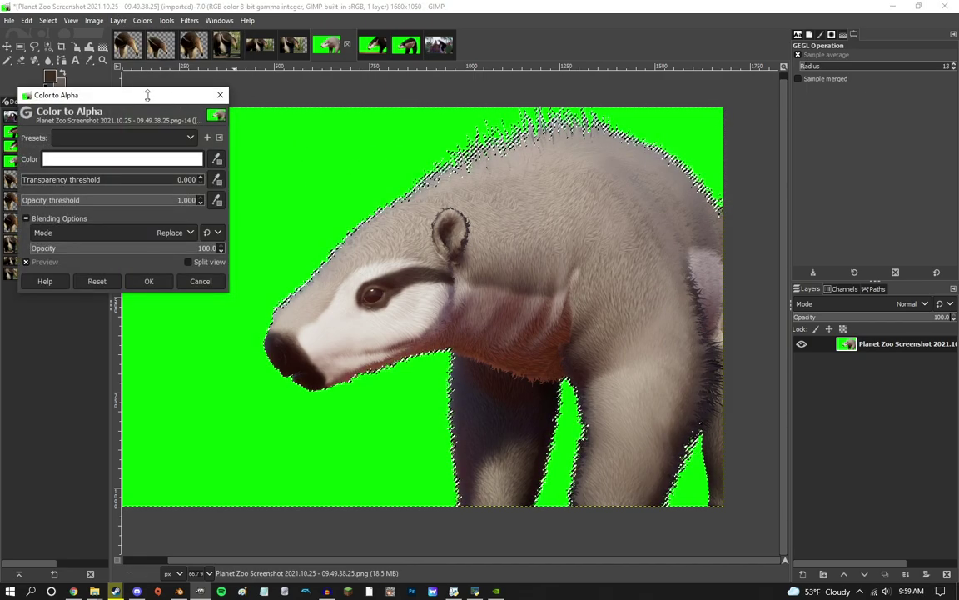
# Reselect the green area surrounding the pale animal with Select by Color.
pyautogui.click(49, 47)
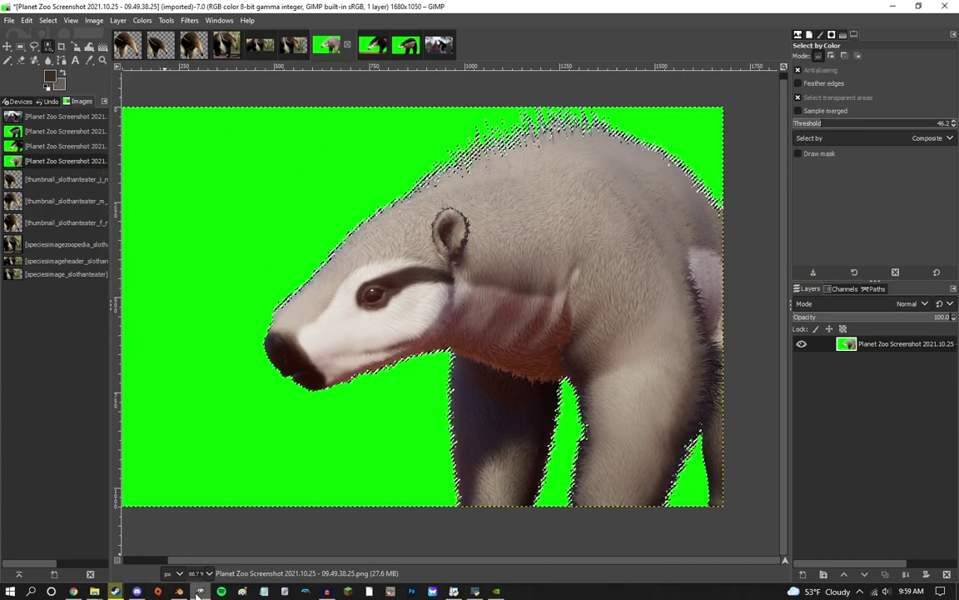
pyautogui.moveTo(322, 171); pyautogui.dragTo(277, 178)
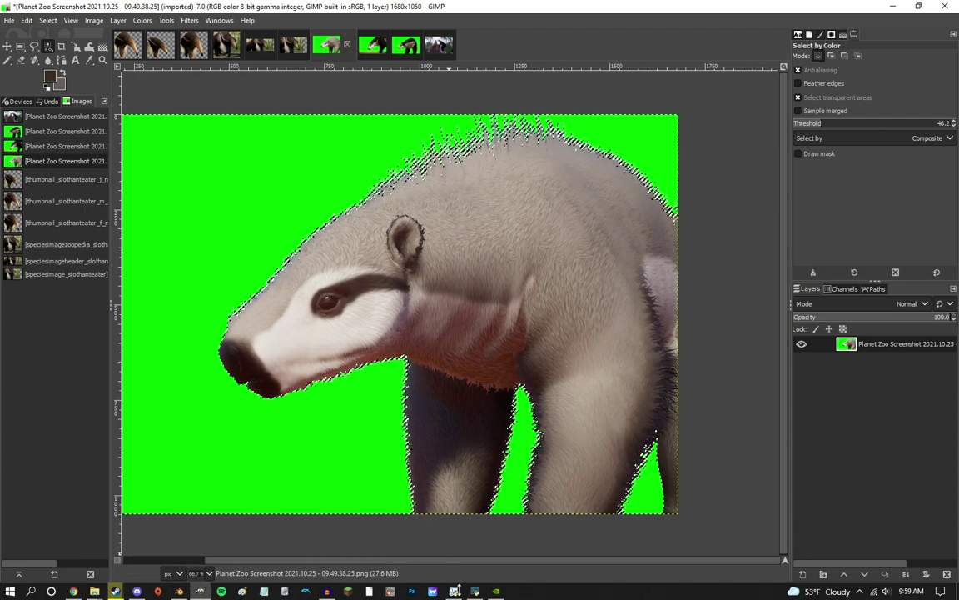
pyautogui.click(202, 167)
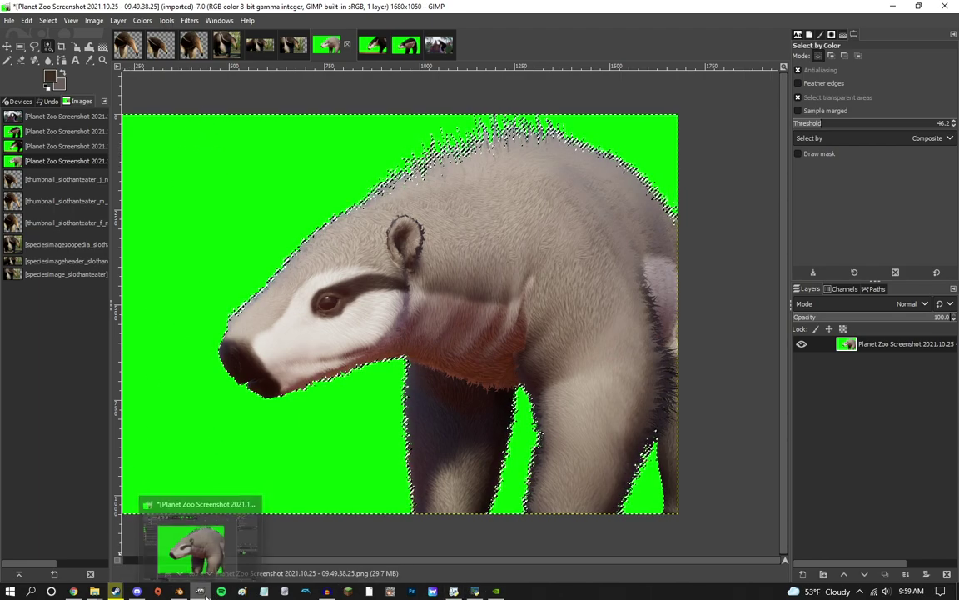
# Apply Color to Alpha to the selected background using the green sampled from the image, and clear the selection.
pyautogui.click(117, 20)
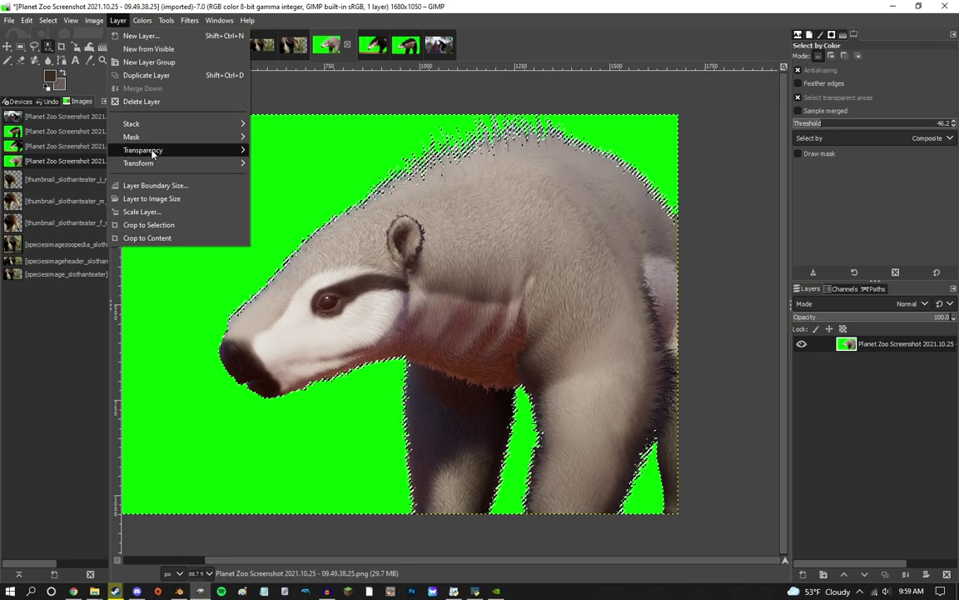
pyautogui.moveTo(214, 150)
pyautogui.click(283, 177)
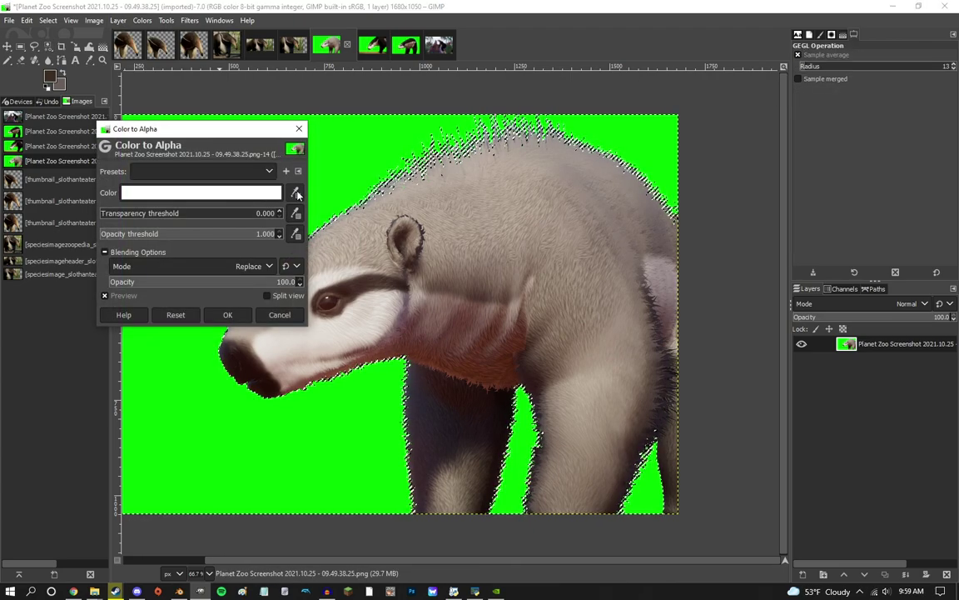
pyautogui.click(360, 151)
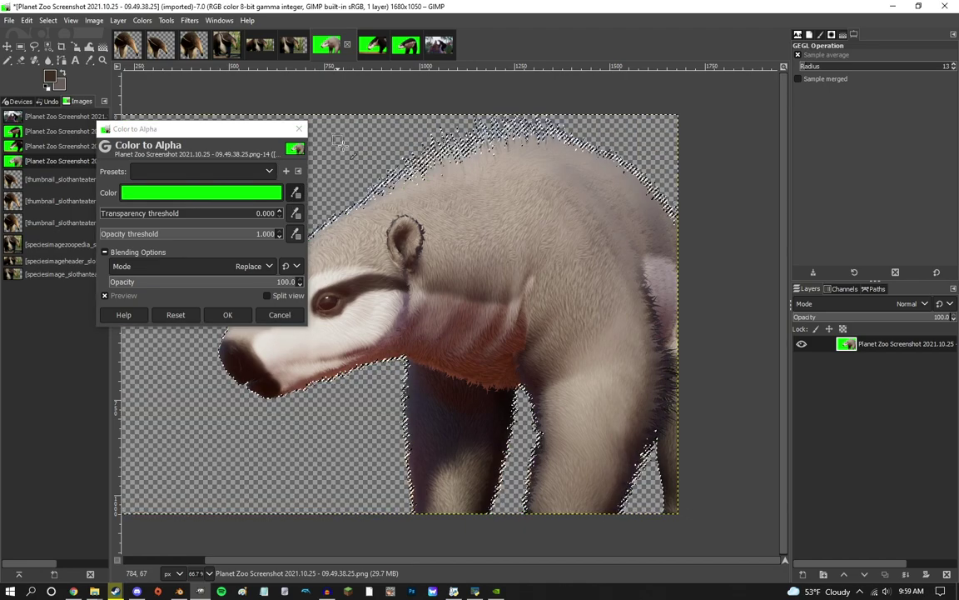
pyautogui.click(228, 319)
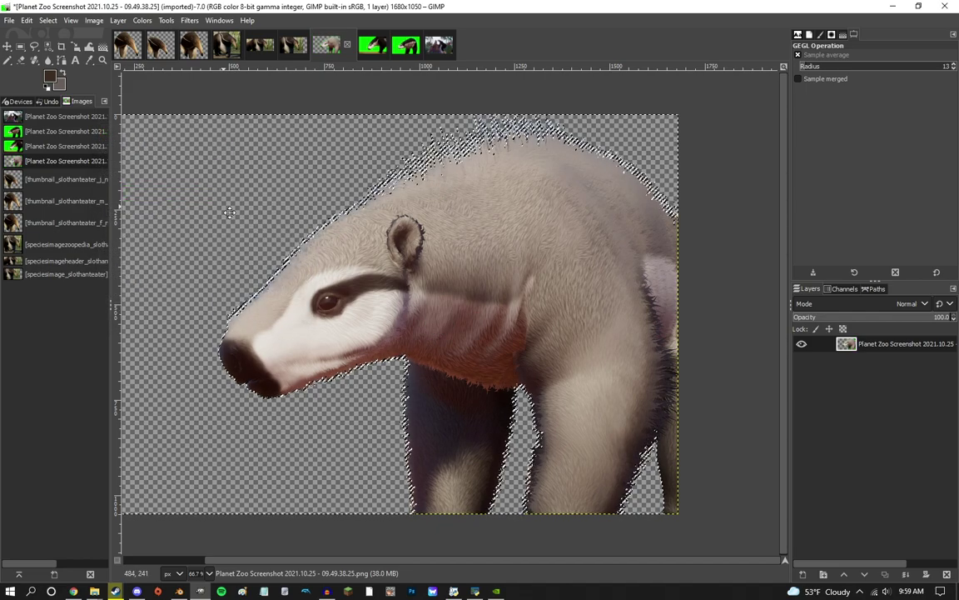
pyautogui.moveTo(231, 213); pyautogui.dragTo(213, 202)
pyautogui.moveTo(313, 173); pyautogui.dragTo(319, 167)
pyautogui.hotkey('ctrl', 'shift', 'a')
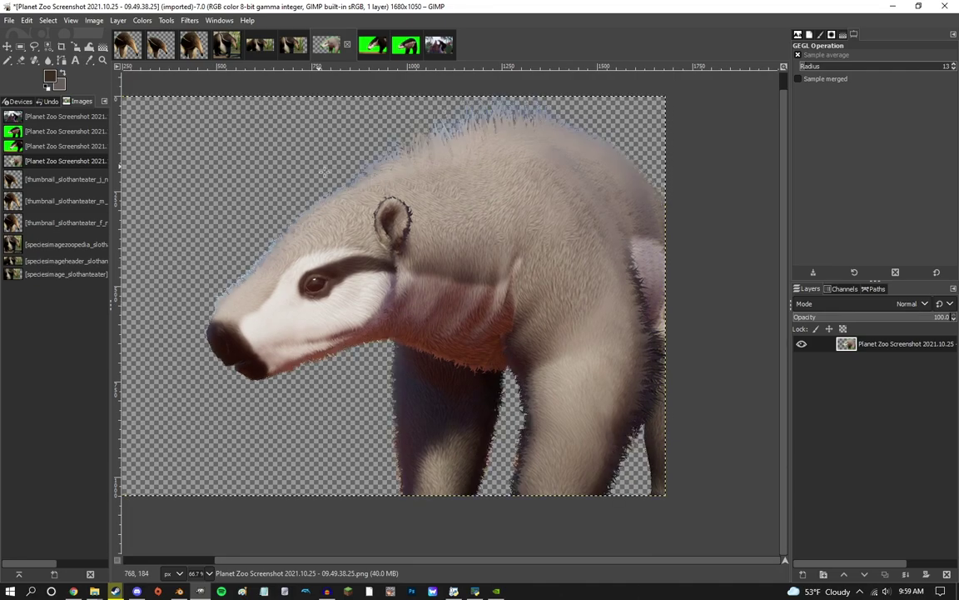
# Examine the pale animal's cut-out fur edges up close and the whole cut-out from a distance for leftover background.
pyautogui.scroll(7, 317, 188)
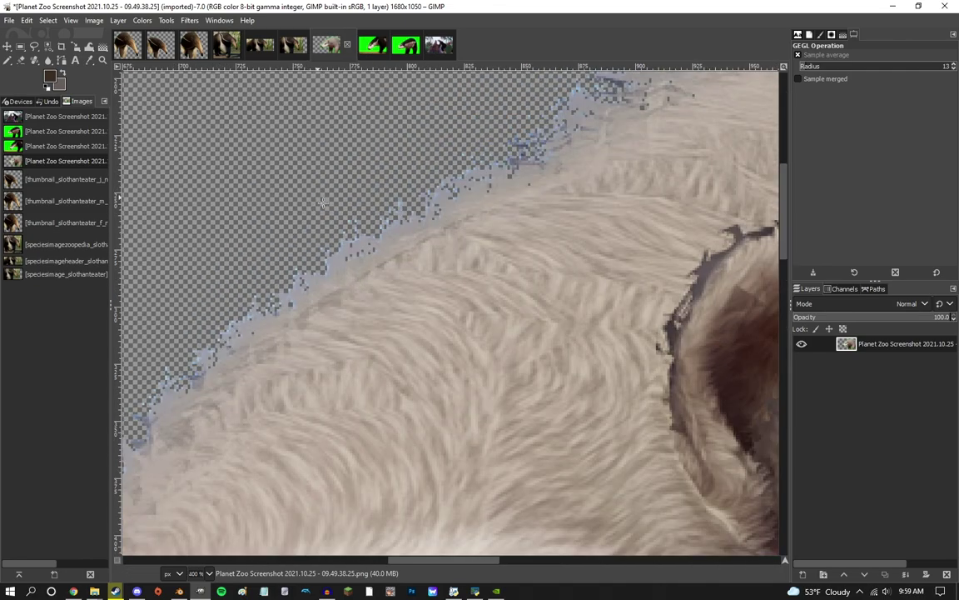
pyautogui.scroll(2, 323, 200)
pyautogui.scroll(-1, 473, 282)
pyautogui.scroll(1, 473, 282)
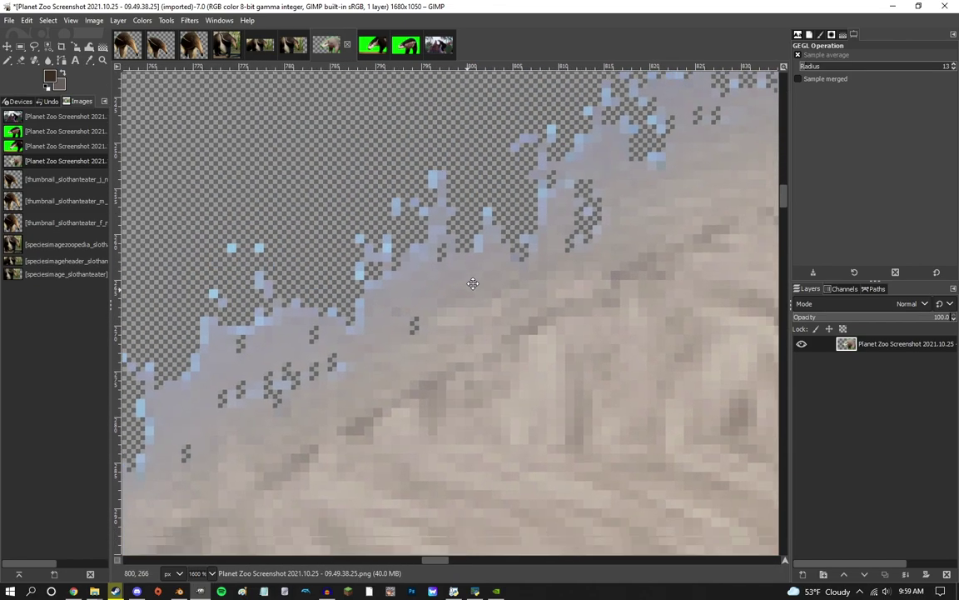
pyautogui.scroll(-1, 473, 283)
pyautogui.scroll(-10, 477, 224)
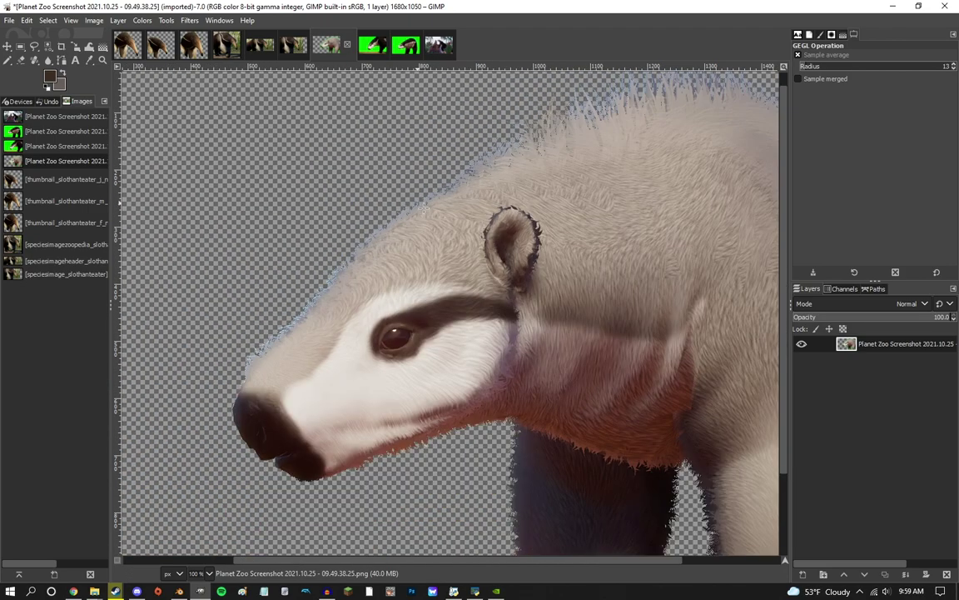
pyautogui.scroll(-5, 461, 224)
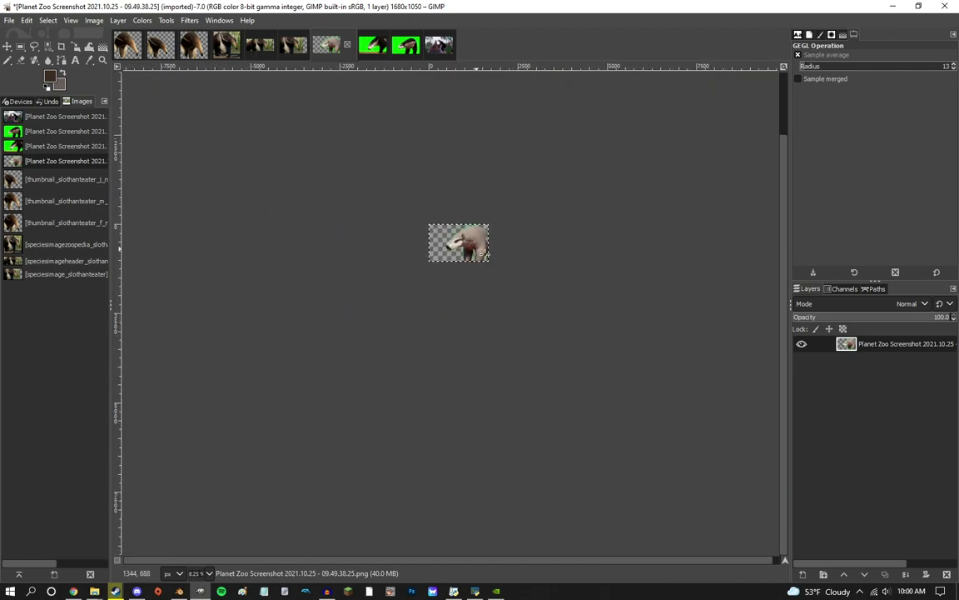
pyautogui.scroll(1, 535, 270)
pyautogui.scroll(1, 451, 232)
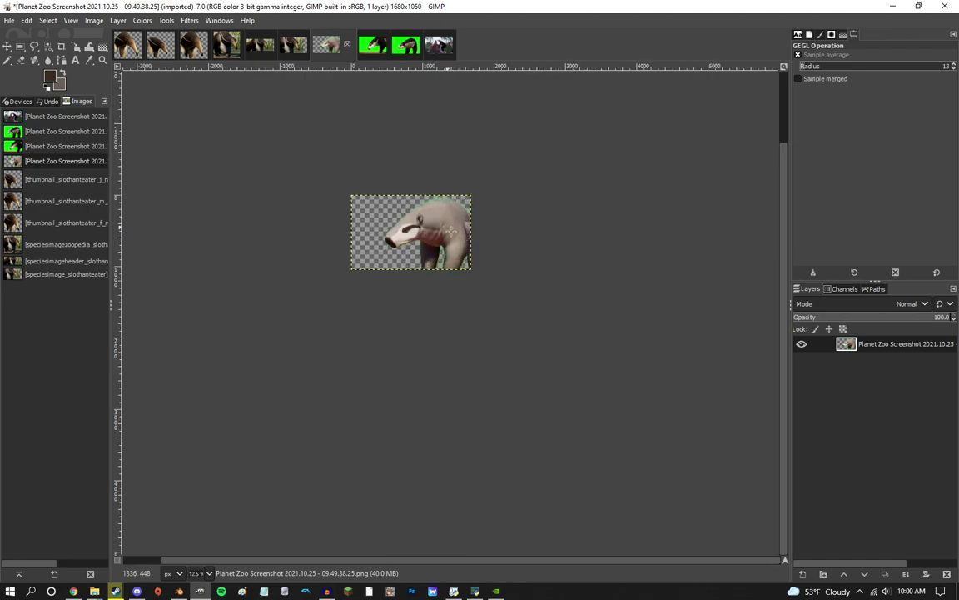
pyautogui.scroll(5, 403, 222)
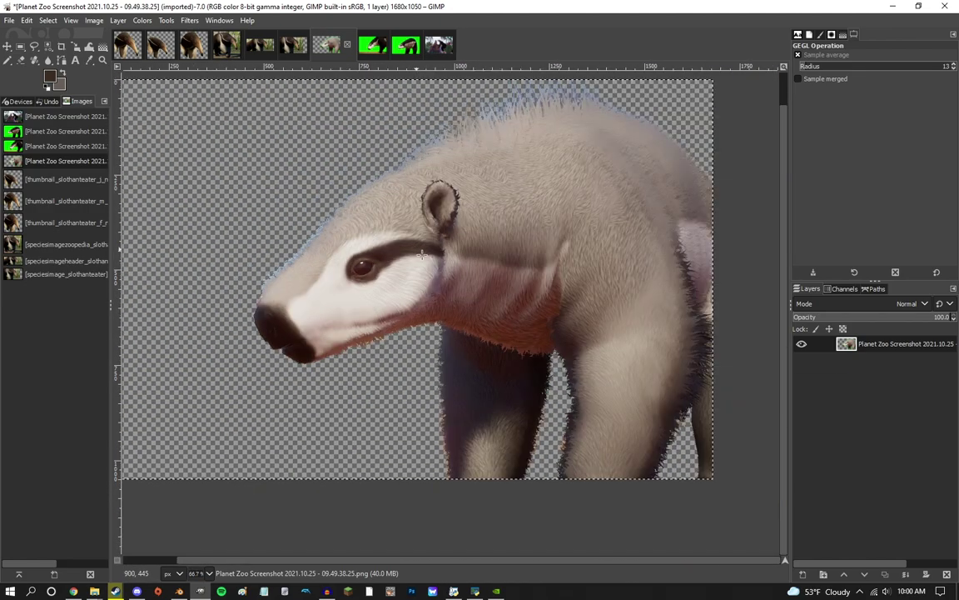
# Remove the green backgrounds from the 09.50.06.39 and 09.50.23.40 screenshots after selecting the green with Select by Color.
pyautogui.click(48, 46)
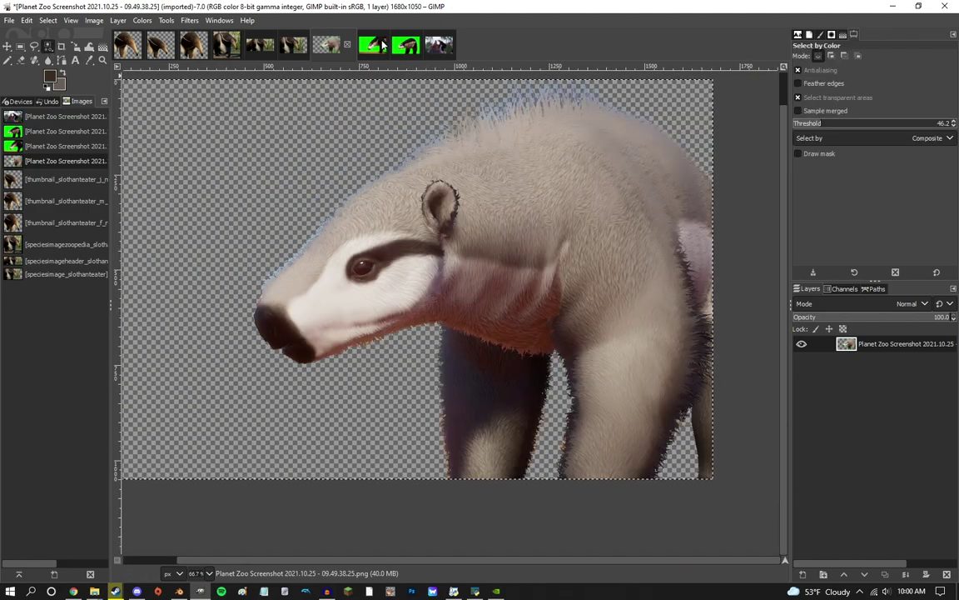
pyautogui.hotkey('ctrl', 'pagedown')
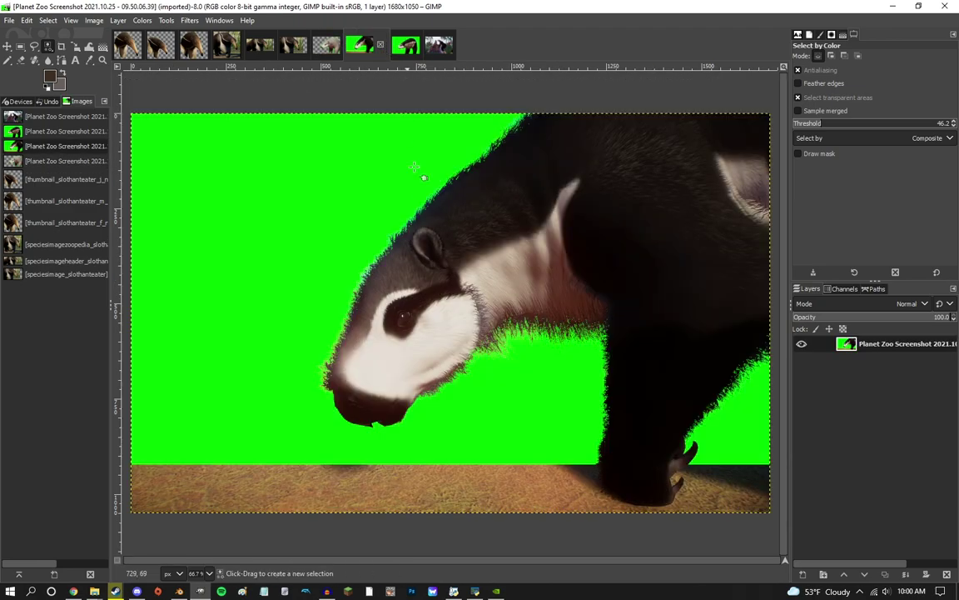
pyautogui.click(392, 232)
pyautogui.hotkey('ctrl', 'pageup')
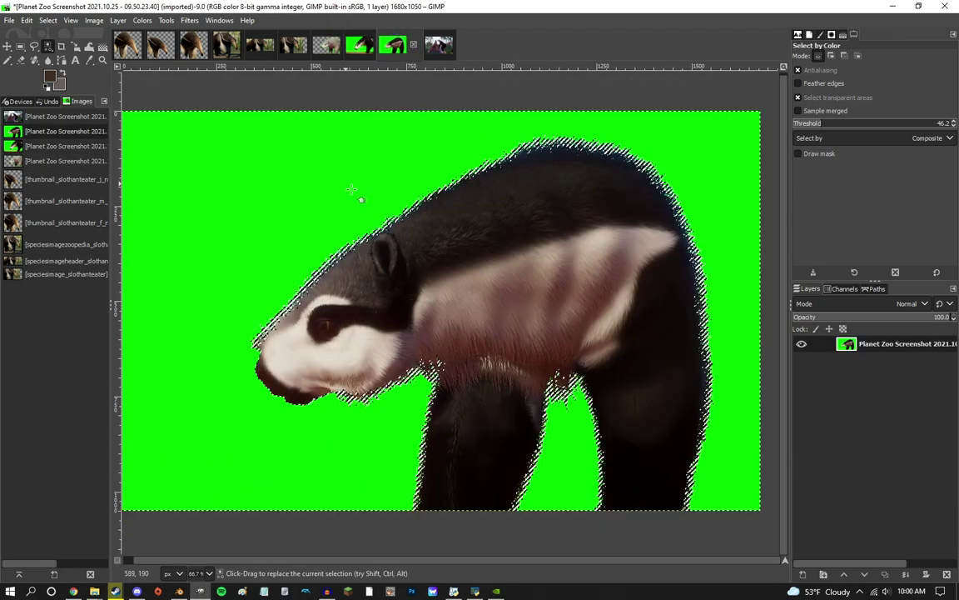
pyautogui.moveTo(347, 187); pyautogui.dragTo(355, 163)
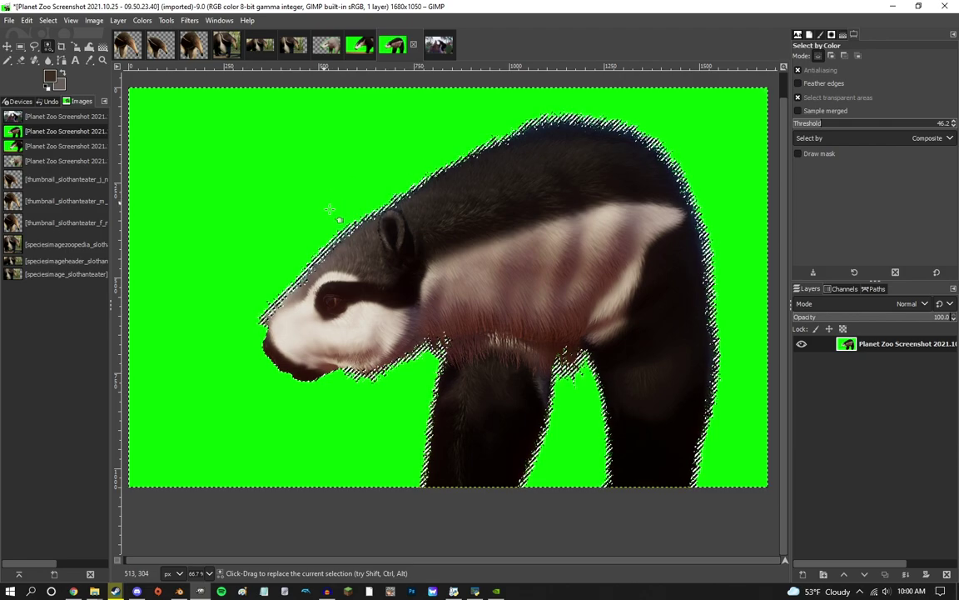
pyautogui.press('Delete')
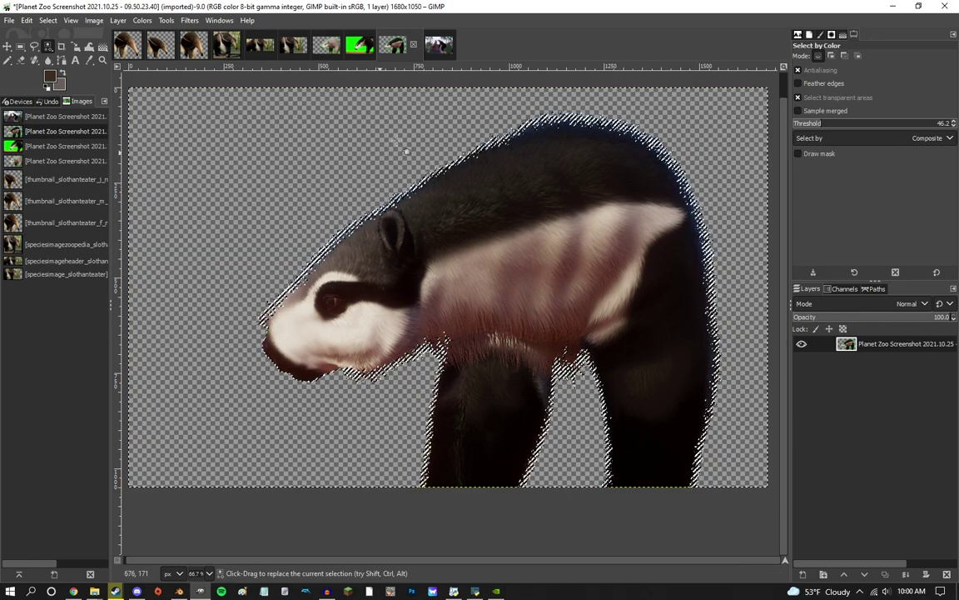
pyautogui.click(359, 45)
pyautogui.press('Delete')
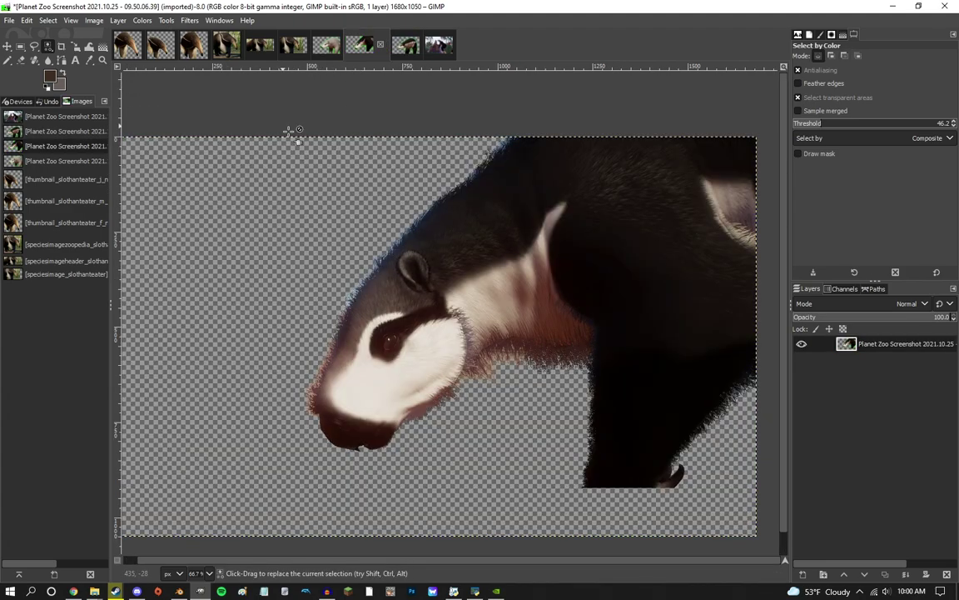
# Overwrite the original PNG files of the 09.50.06.39, 09.50.23.40 and 09.49.38.25 screenshots with their transparent cut-outs.
pyautogui.click(8, 20)
pyautogui.click(87, 176)
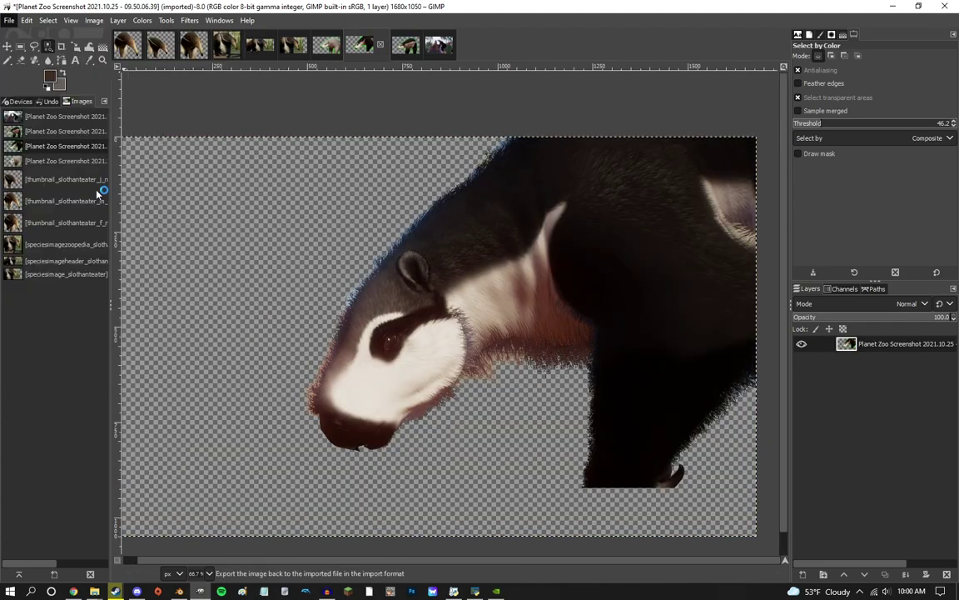
pyautogui.click(406, 44)
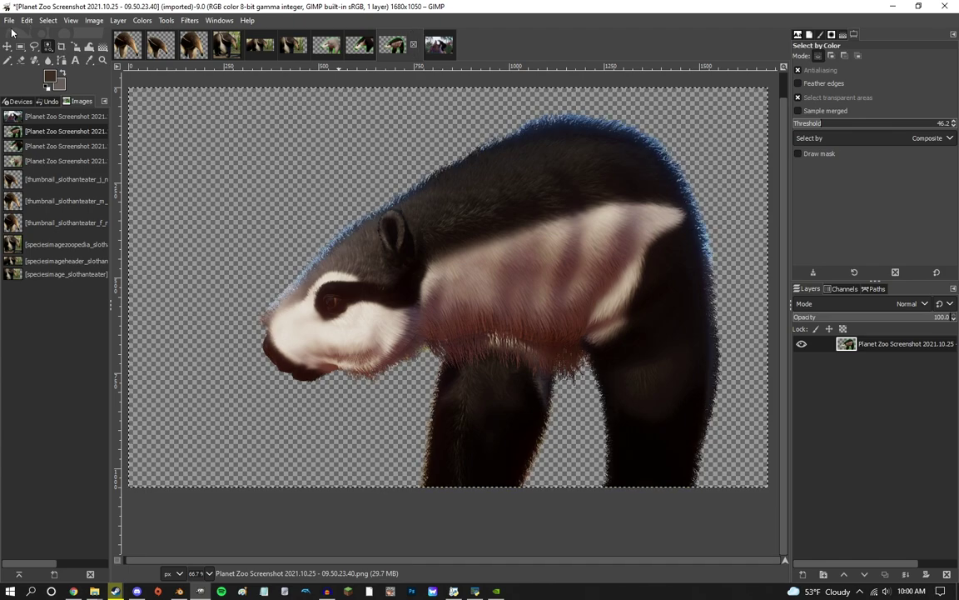
pyautogui.click(8, 20)
pyautogui.click(75, 185)
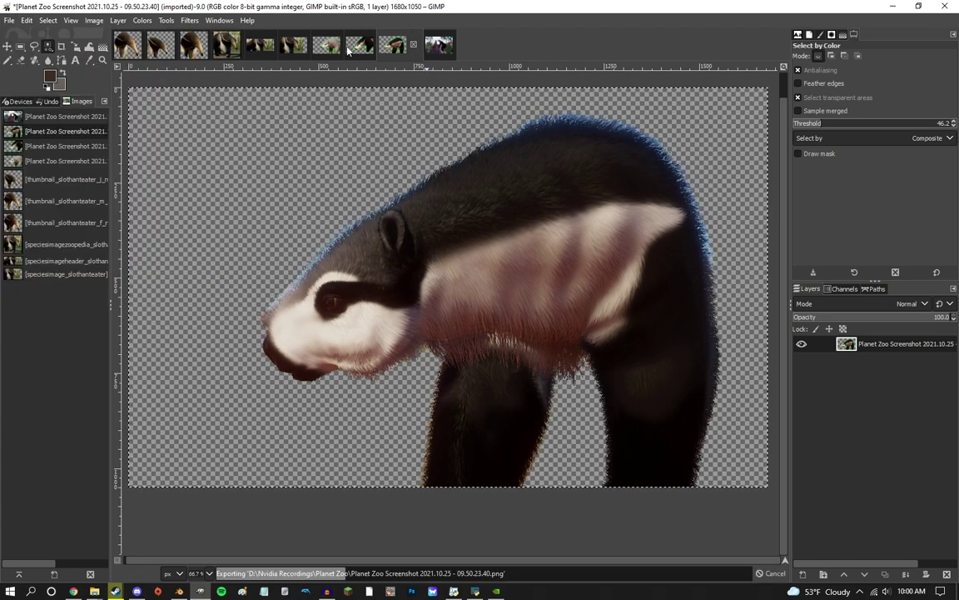
pyautogui.click(178, 52)
pyautogui.click(8, 20)
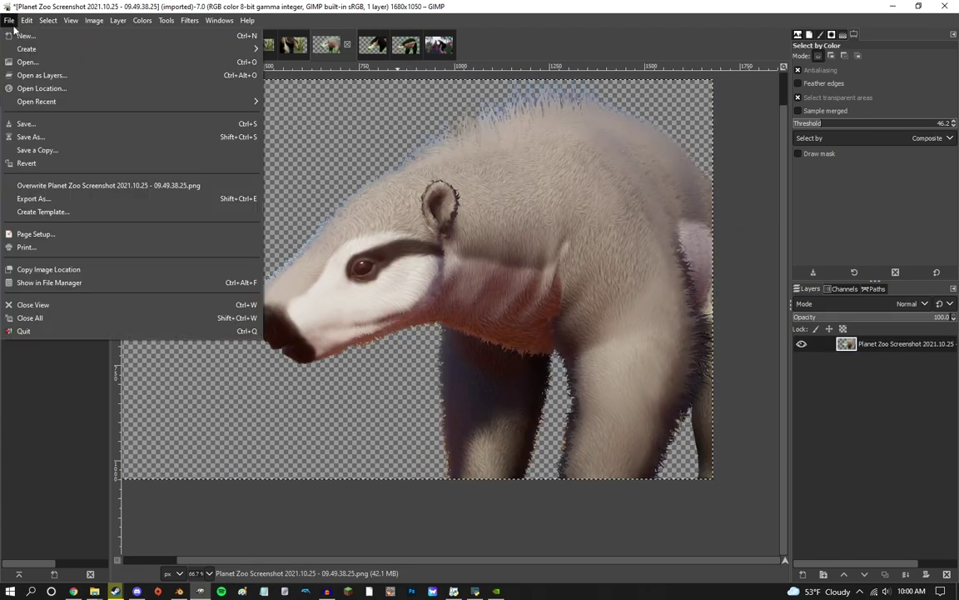
pyautogui.click(66, 186)
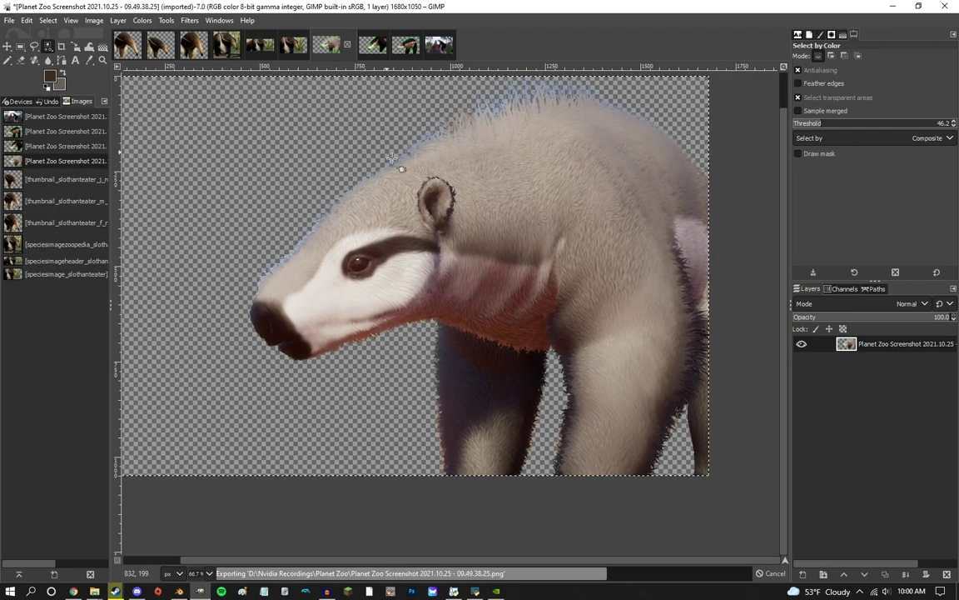
# Copy the pale animal's cut-out, clear the thumbnail_slothanteater_j_normal image and paste the cut-out into it.
pyautogui.hotkey('ctrl', 'c')
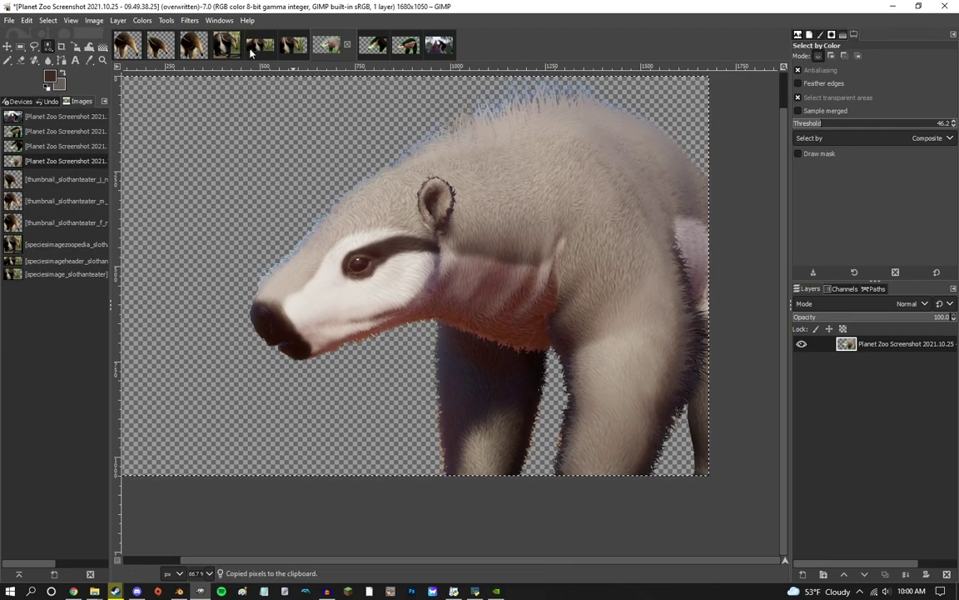
pyautogui.click(169, 55)
pyautogui.press('Delete')
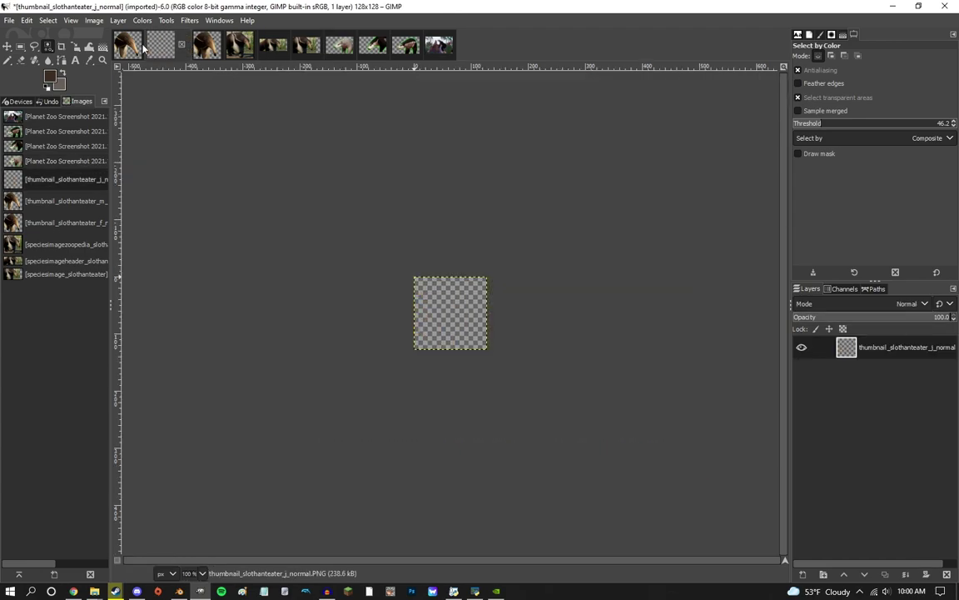
pyautogui.hotkey('ctrl', 'v')
# Flip the pasted pale animal horizontally with the Flip tool.
pyautogui.hotkey('shift', 'f')
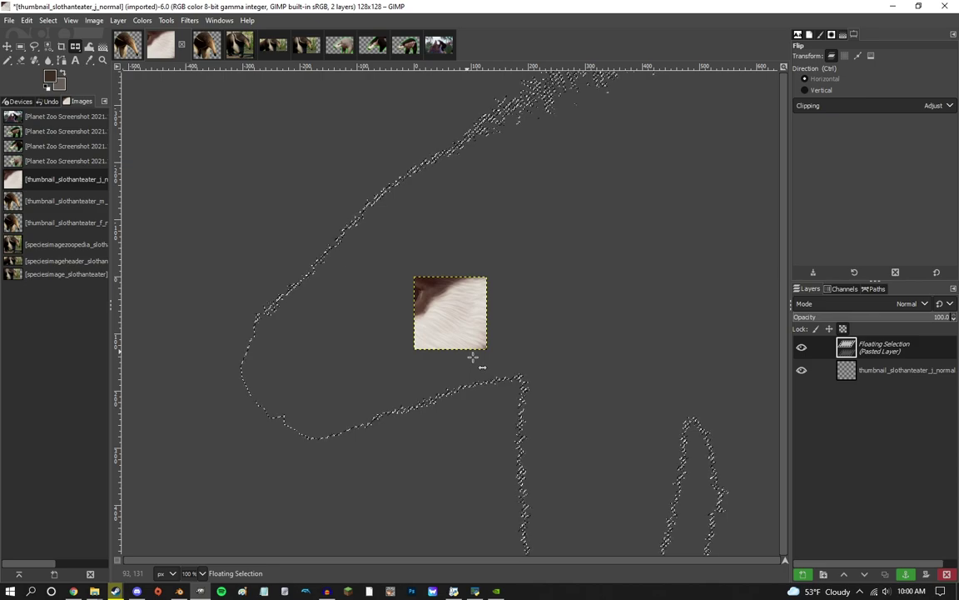
pyautogui.click(342, 47)
pyautogui.click(161, 44)
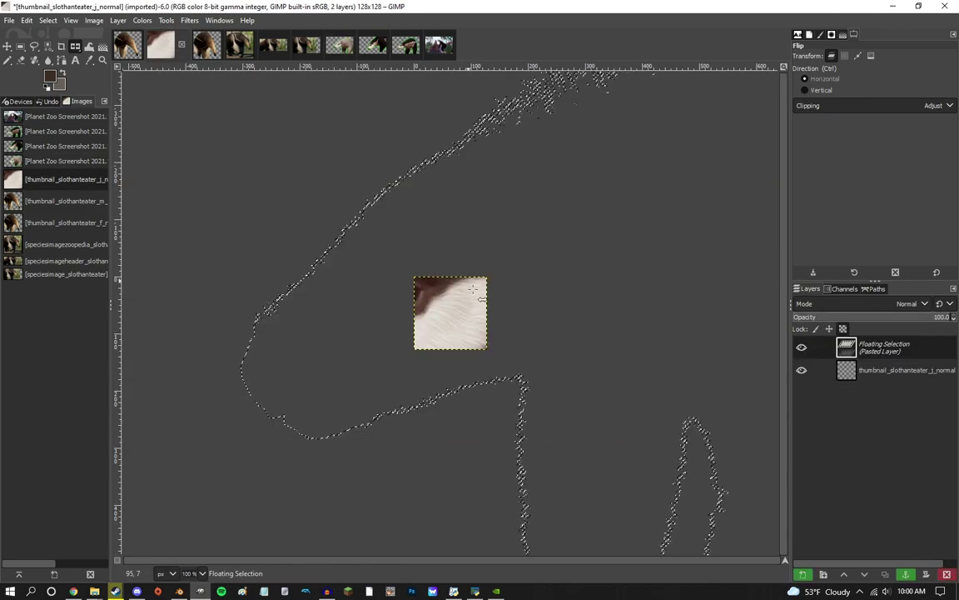
pyautogui.moveTo(514, 350); pyautogui.dragTo(493, 351)
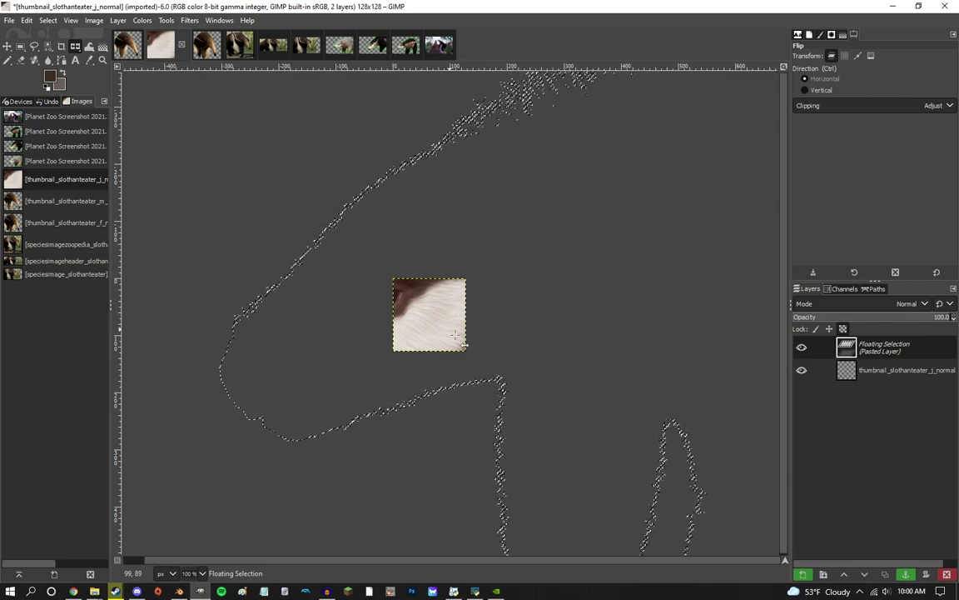
pyautogui.hotkey('ctrl', 'z')
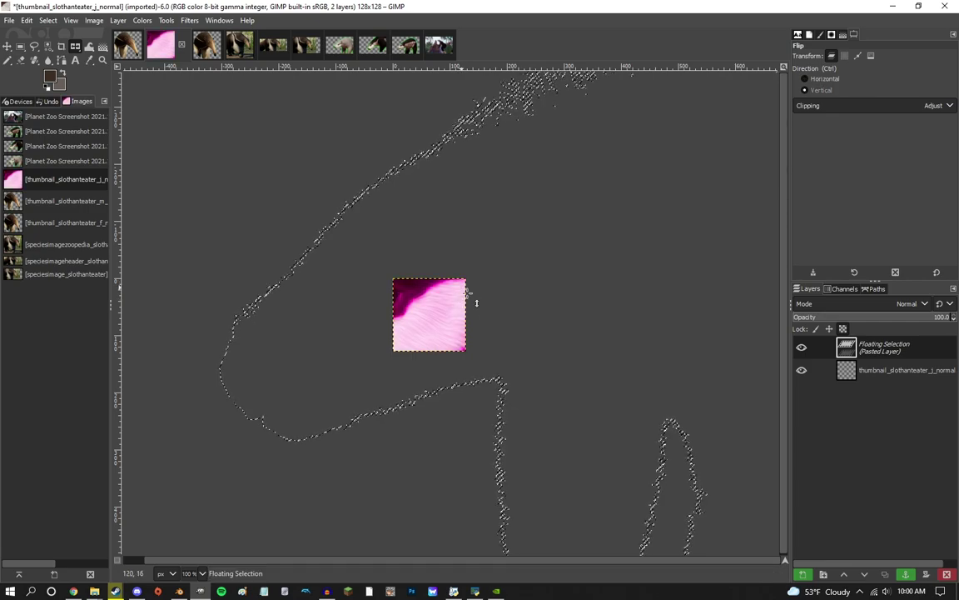
pyautogui.hotkey('ctrl', 'z')
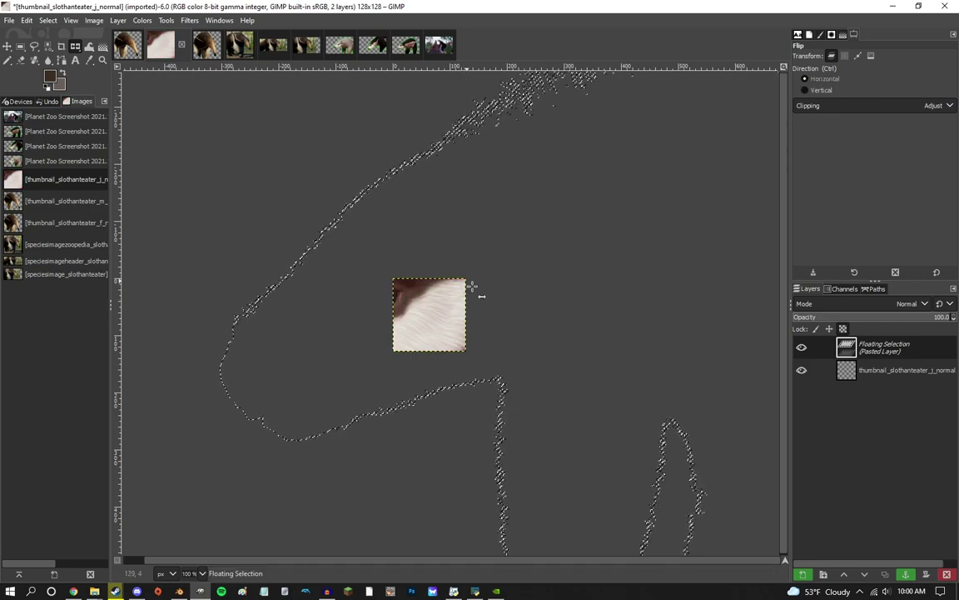
pyautogui.click(476, 289)
# Scale the pasted pale animal to about 258 × 161 px and position its head within the thumbnail canvas.
pyautogui.hotkey('shift', 's')
pyautogui.click(392, 244)
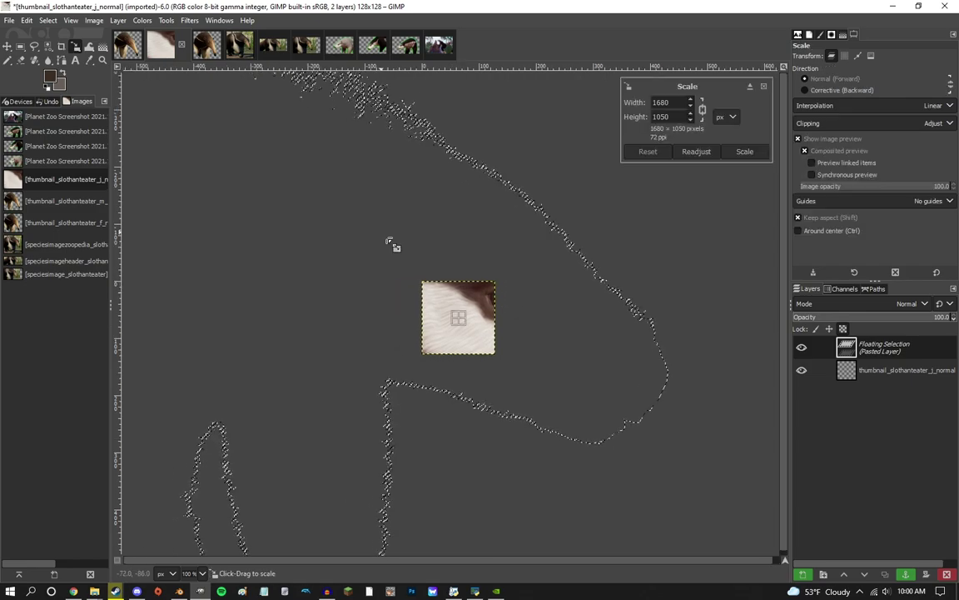
pyautogui.moveTo(242, 171); pyautogui.dragTo(375, 248)
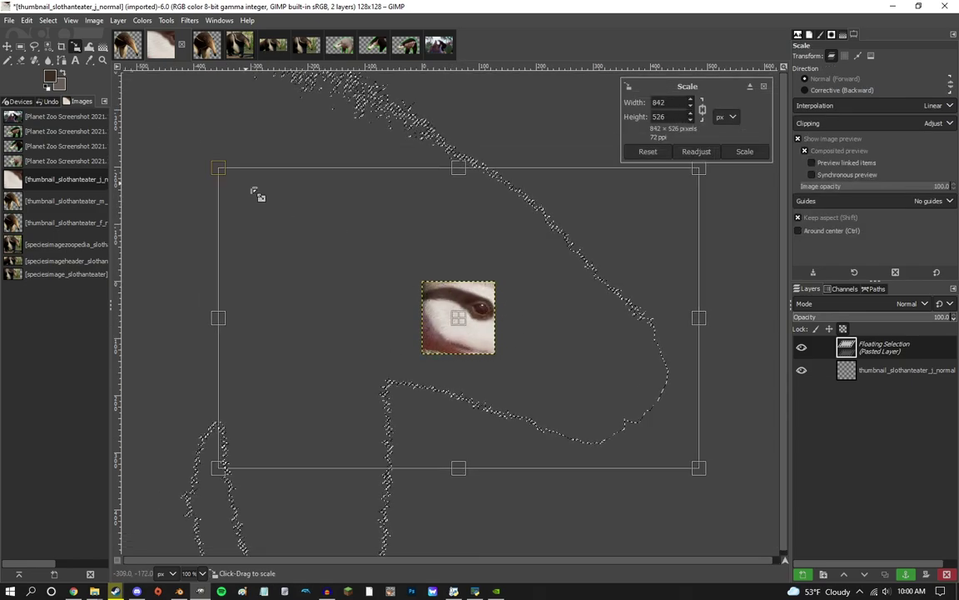
pyautogui.moveTo(244, 191); pyautogui.dragTo(383, 271)
pyautogui.moveTo(458, 318)
pyautogui.mouseDown()
pyautogui.moveTo(456, 326)
pyautogui.moveTo(435, 317)
pyautogui.moveTo(456, 325)
pyautogui.mouseUp()
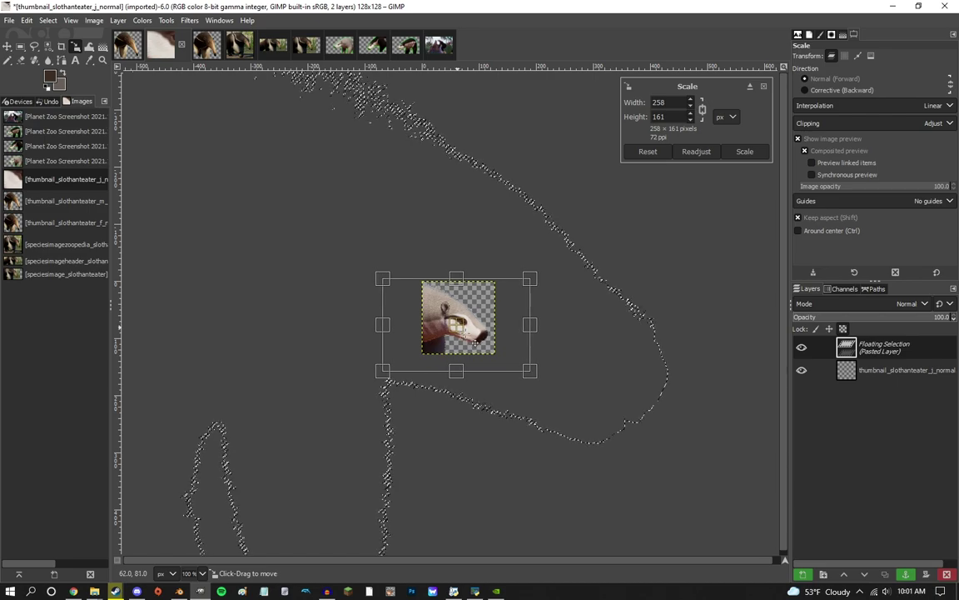
pyautogui.click(744, 152)
# Trim the pale animal's head to a circle filling the canvas using Ellipse Select, and overwrite thumbnail_slothanteater_j_normal.PNG.
pyautogui.scroll(4, 492, 418)
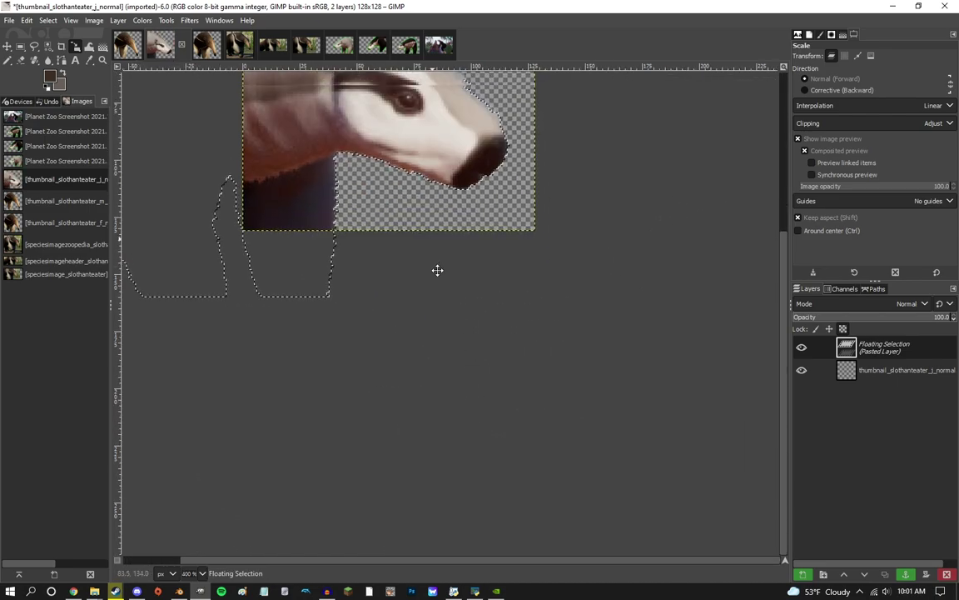
pyautogui.scroll(1, 408, 387)
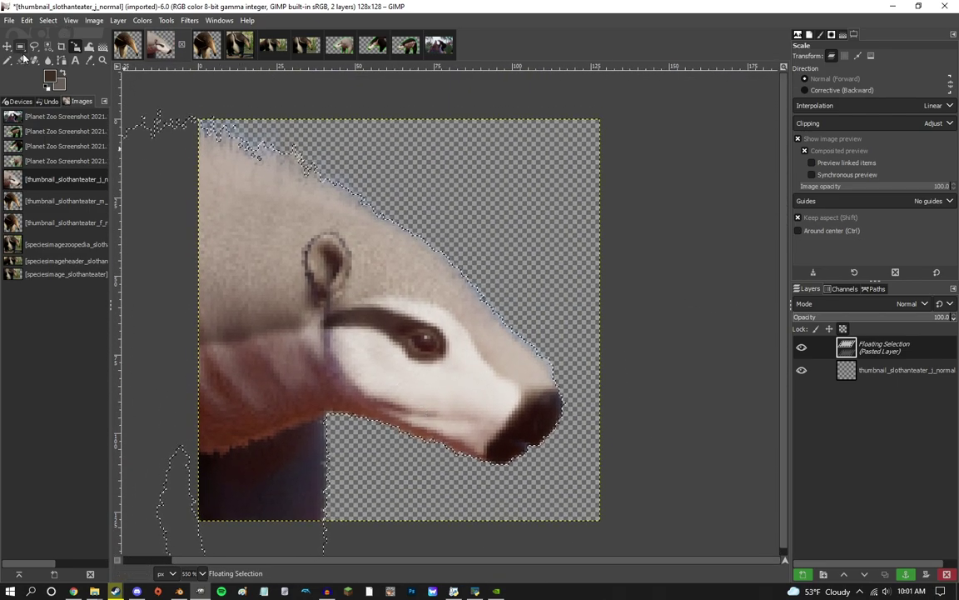
pyautogui.moveTo(22, 50); pyautogui.dragTo(48, 62)
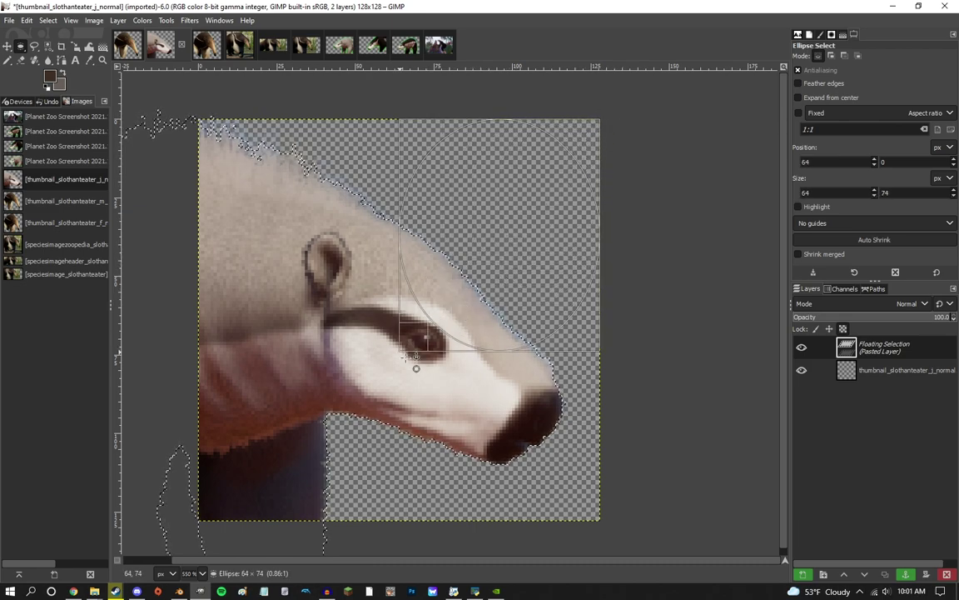
pyautogui.moveTo(407, 356); pyautogui.dragTo(205, 523)
pyautogui.click(680, 288)
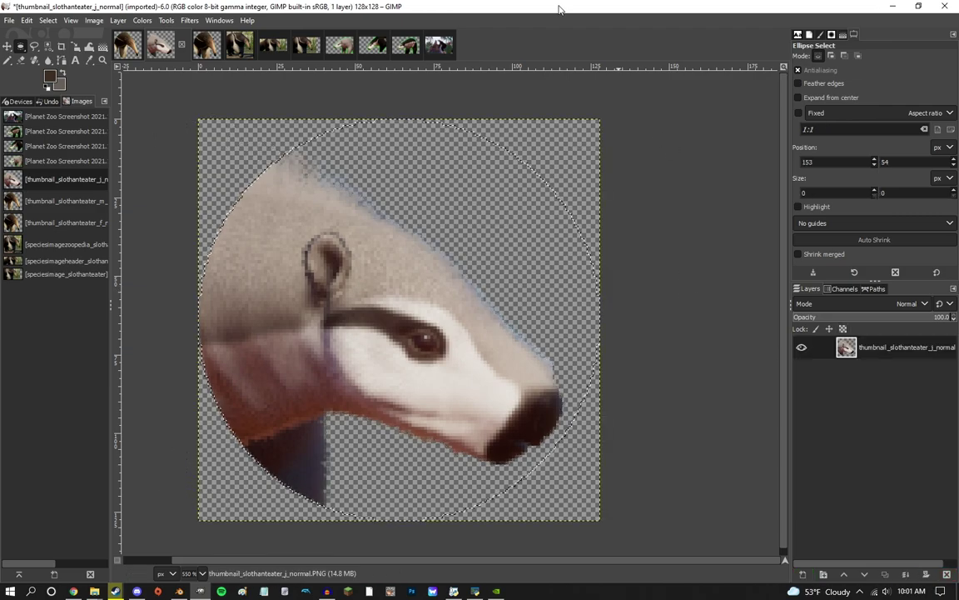
pyautogui.click(9, 20)
pyautogui.click(71, 187)
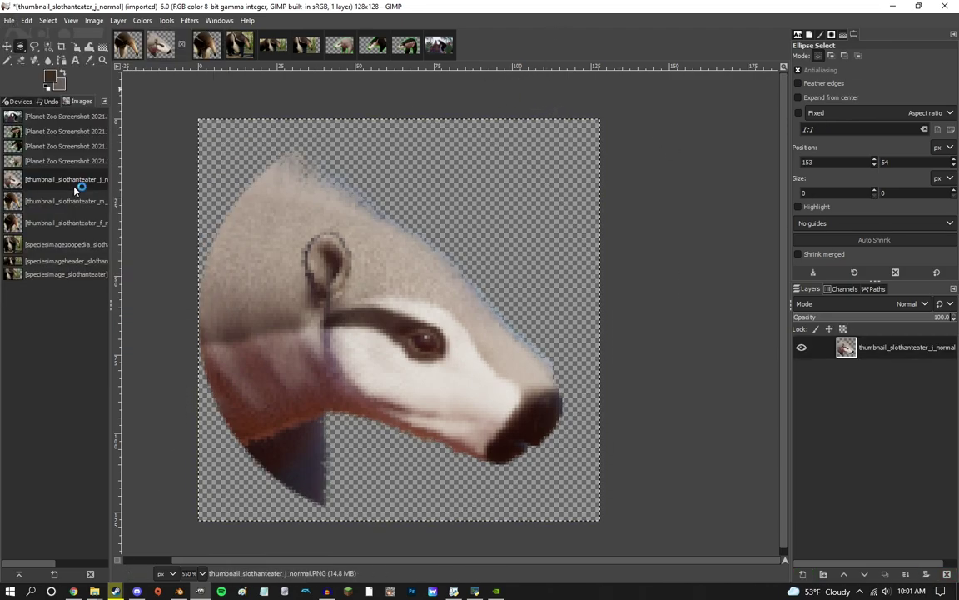
# Replace the picture in thumbnail_slothanteater_f_normal with a horizontally flipped copy of the dark animal's cut-out from the 09.50.06.39 screenshot.
pyautogui.click(373, 44)
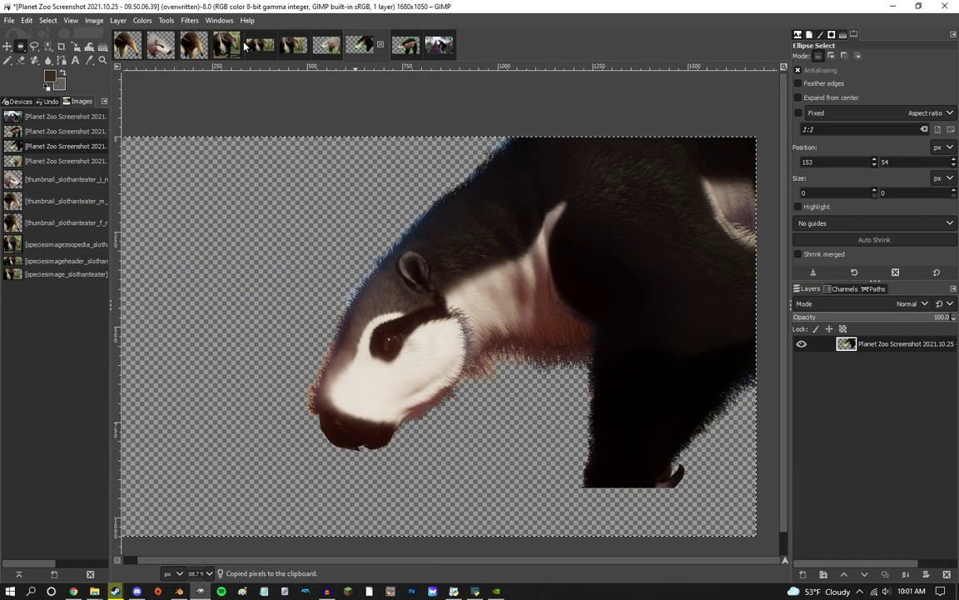
pyautogui.click(173, 45)
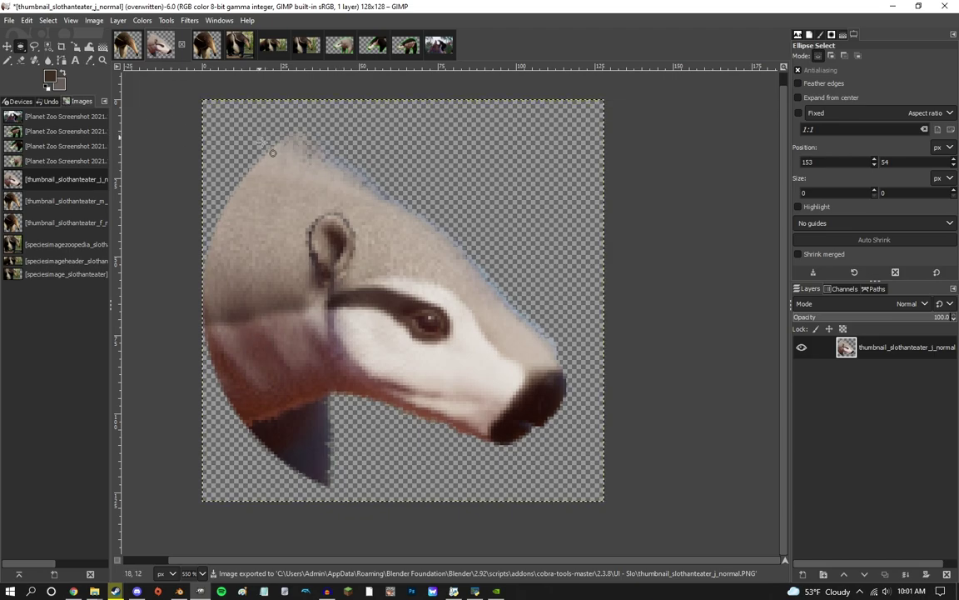
pyautogui.click(207, 43)
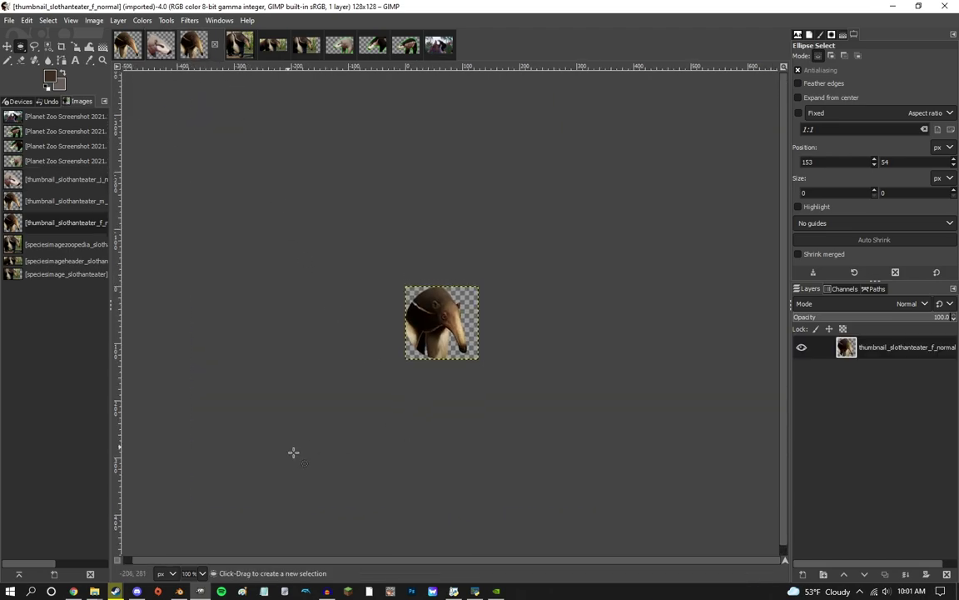
pyautogui.hotkey('ctrl', 'v')
# Scale the pasted dark animal to about 266 × 166 px and position its head within the thumbnail canvas.
pyautogui.hotkey('shift', 's')
pyautogui.click(536, 321)
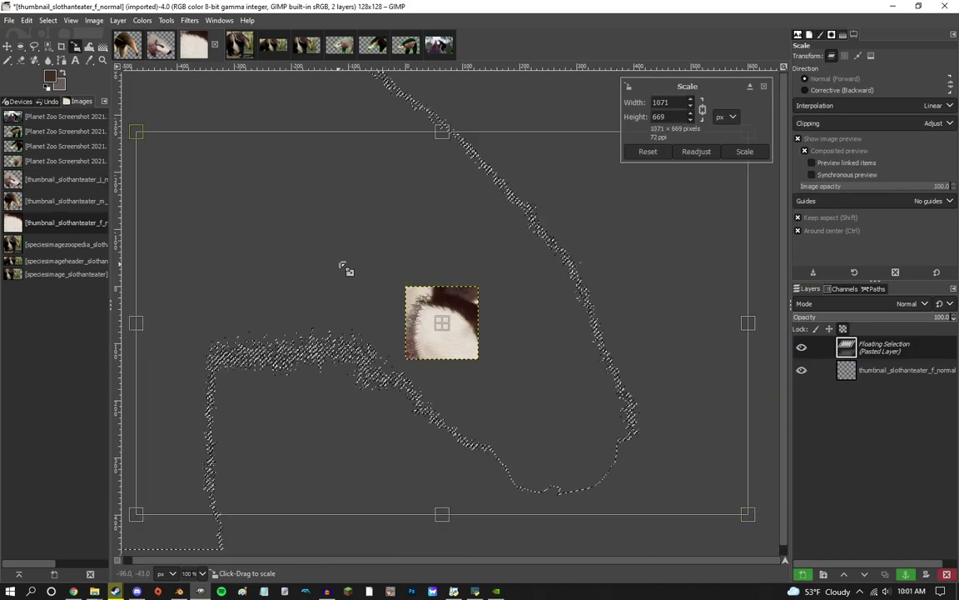
pyautogui.moveTo(344, 267); pyautogui.dragTo(364, 275)
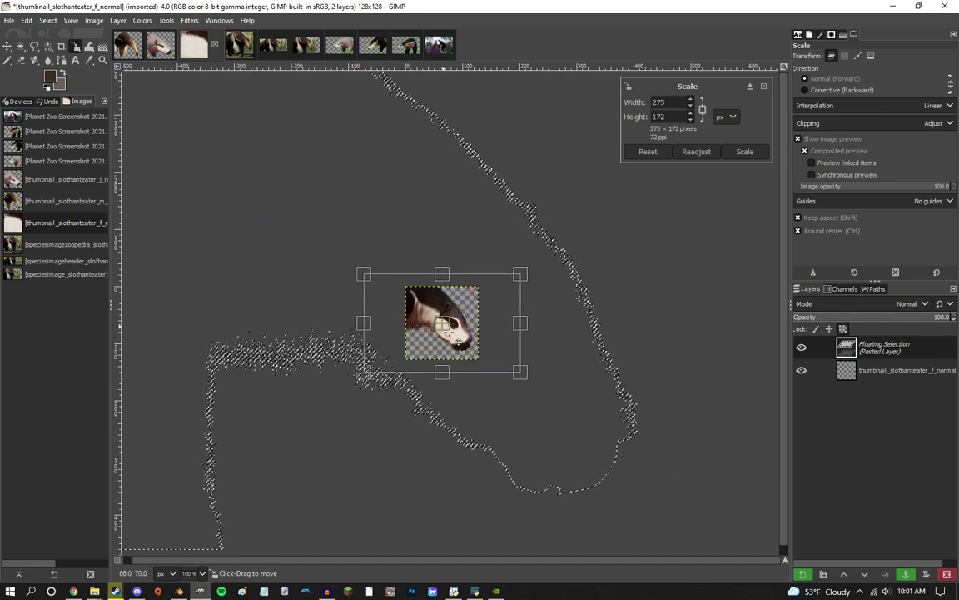
pyautogui.moveTo(458, 341); pyautogui.dragTo(461, 345)
pyautogui.moveTo(365, 278); pyautogui.dragTo(369, 281)
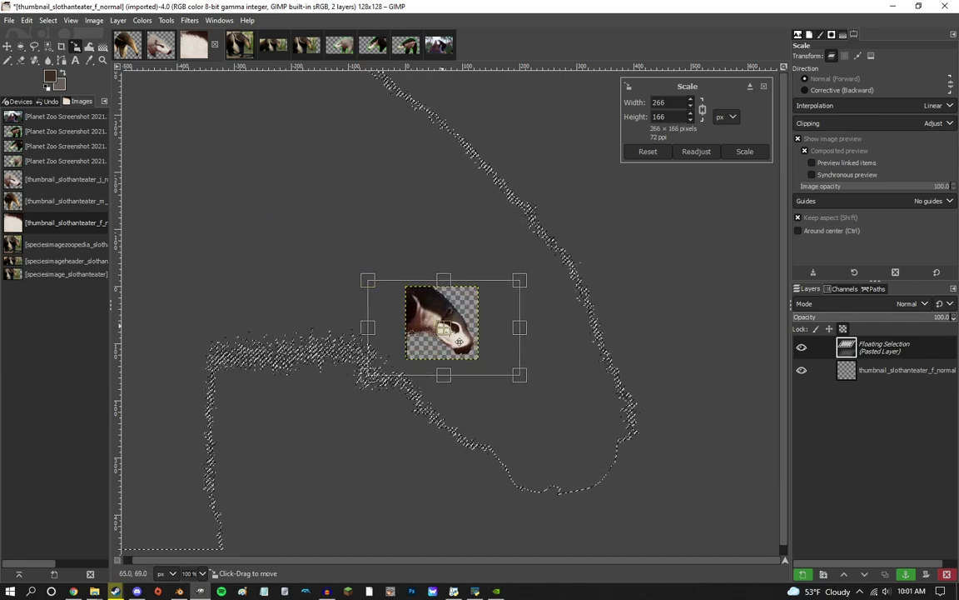
pyautogui.press('Return')
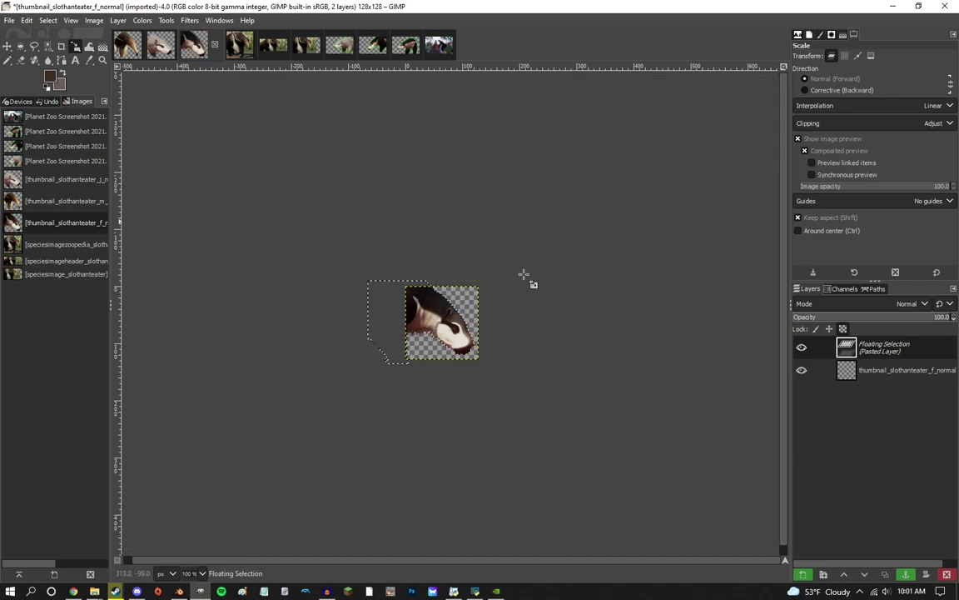
# Select a 128 × 128 px circle filling the thumbnail canvas with Ellipse Select and check how it cuts the dark animal's snout.
pyautogui.scroll(5, 442, 333)
pyautogui.moveTo(463, 285); pyautogui.dragTo(405, 323)
pyautogui.scroll(-1, 234, 164)
pyautogui.click(21, 46)
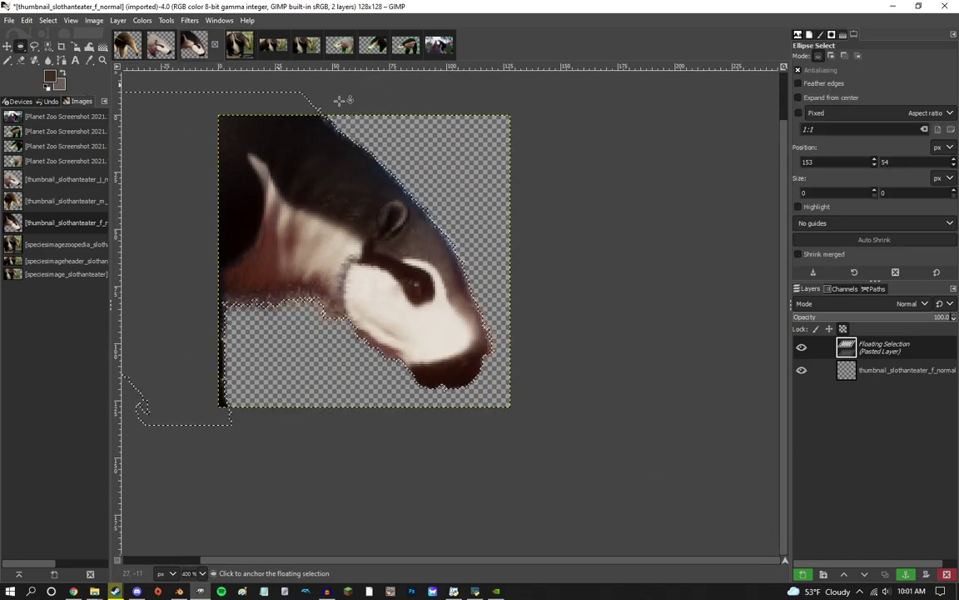
pyautogui.moveTo(510, 116); pyautogui.dragTo(228, 410)
pyautogui.keyDown('ctrl'); pyautogui.scroll(2, 458, 419); pyautogui.keyUp('ctrl')
pyautogui.keyDown('ctrl'); pyautogui.scroll(1, 491, 329); pyautogui.keyUp('ctrl')
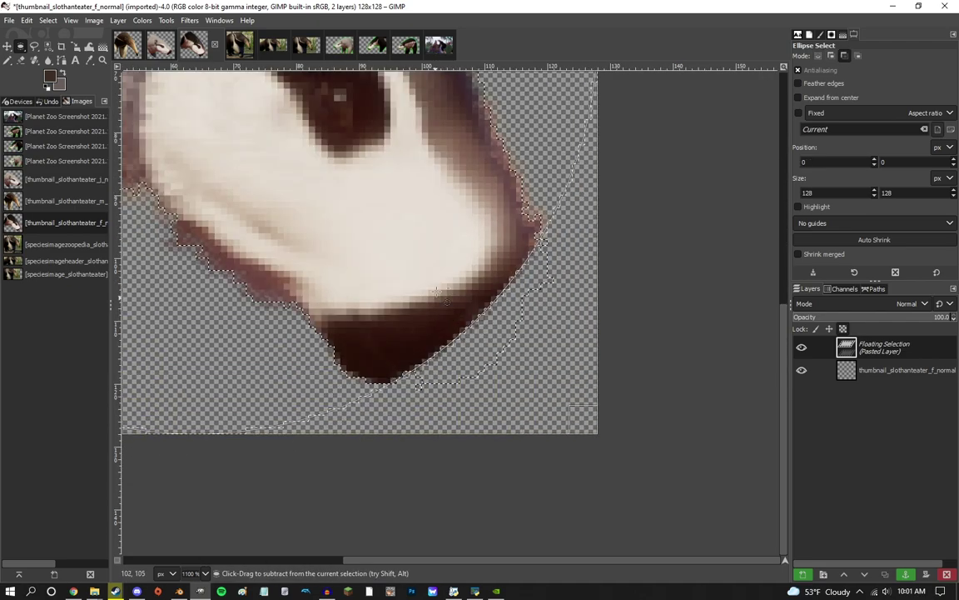
pyautogui.keyDown('ctrl'); pyautogui.scroll(-1, 500, 260); pyautogui.keyUp('ctrl')
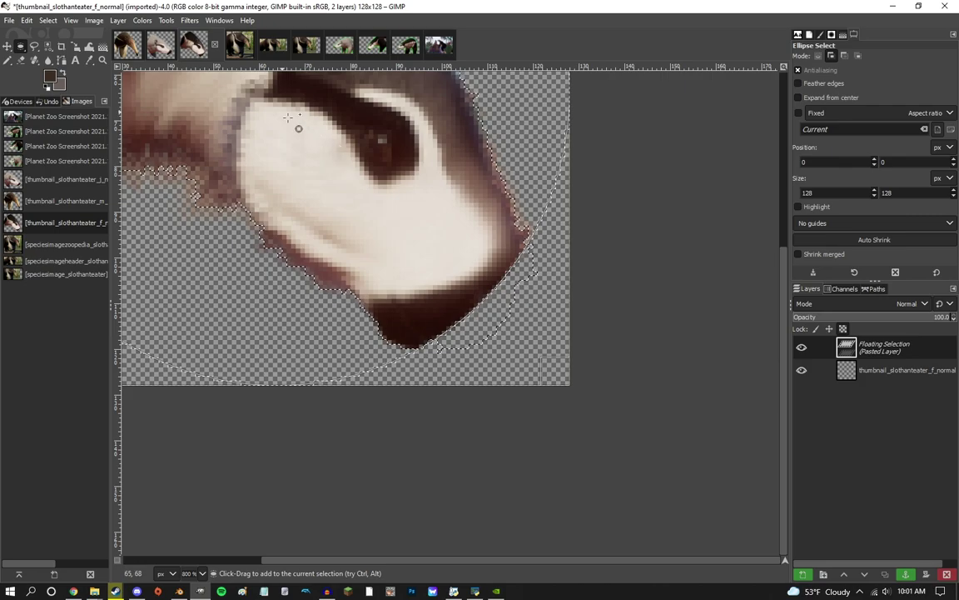
# Extend the circular selection around the snout, clear the dark animal outside it, and overwrite thumbnail_slothanteater_f_normal.PNG.
pyautogui.moveTo(289, 117); pyautogui.dragTo(633, 435)
pyautogui.click(727, 471)
pyautogui.keyDown('ctrl'); pyautogui.scroll(-3, 691, 445); pyautogui.keyUp('ctrl')
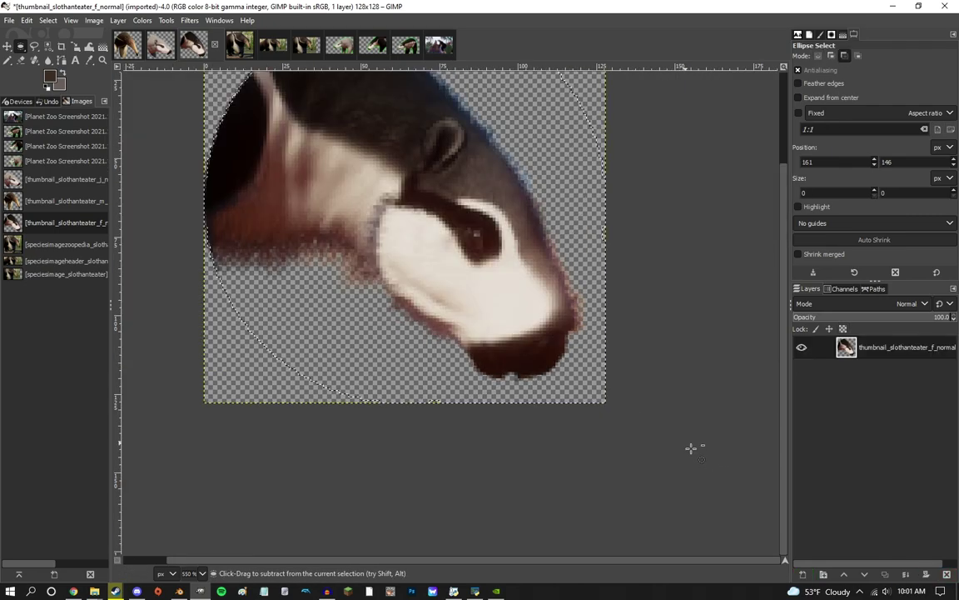
pyautogui.keyDown('ctrl'); pyautogui.scroll(2, 520, 327); pyautogui.keyUp('ctrl')
pyautogui.click(167, 187)
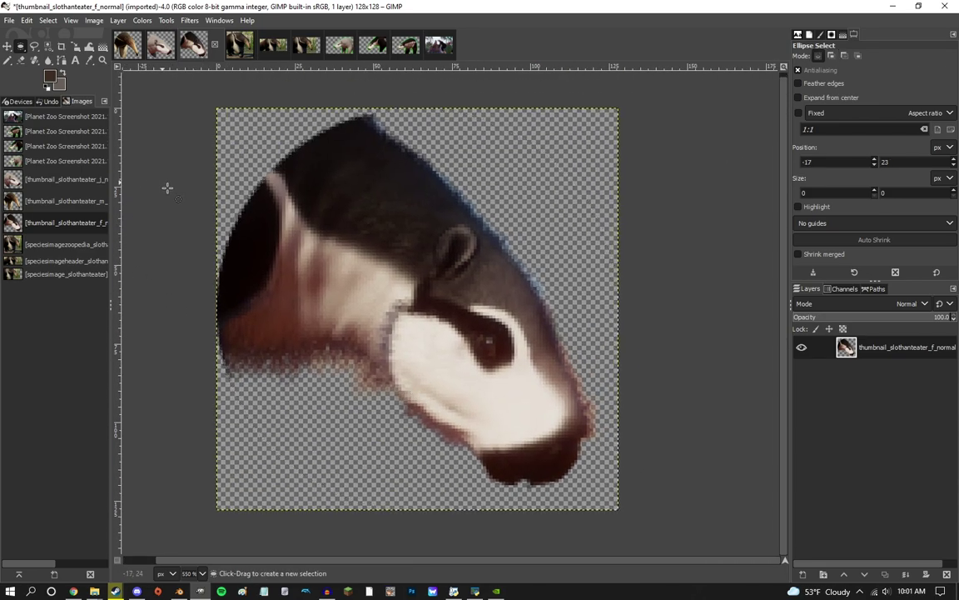
pyautogui.click(9, 20)
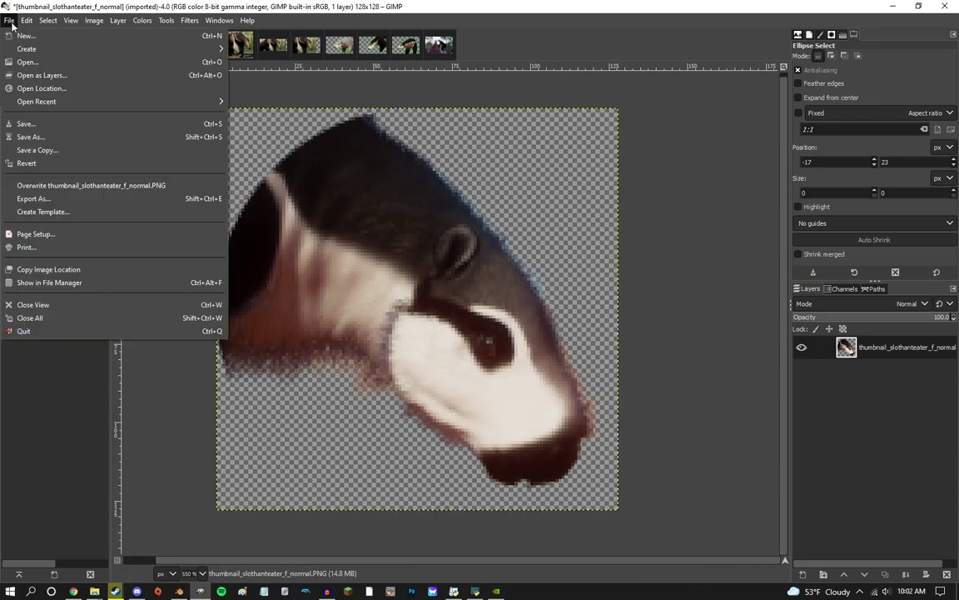
pyautogui.click(117, 185)
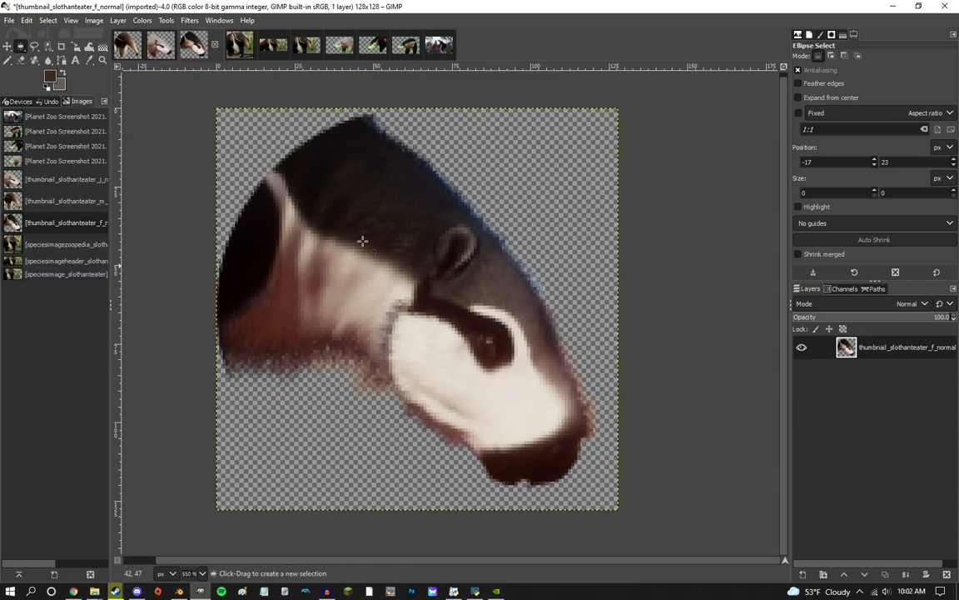
# Replace the picture in thumbnail_slothanteater_m_normal with a horizontally flipped copy of the dark animal's cut-out from the 09.50.23.40 screenshot.
pyautogui.click(407, 48)
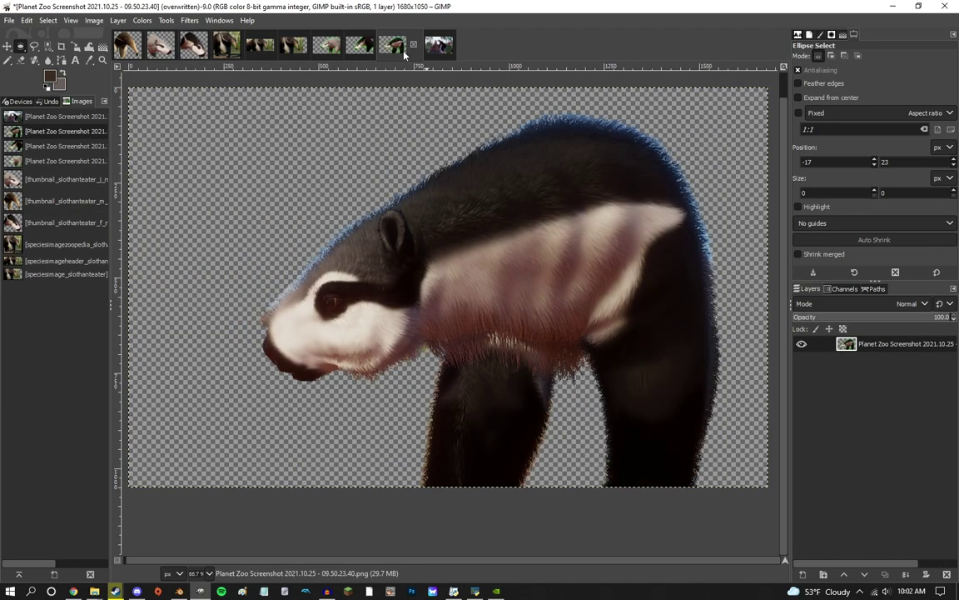
pyautogui.click(196, 49)
pyautogui.click(333, 48)
pyautogui.click(405, 47)
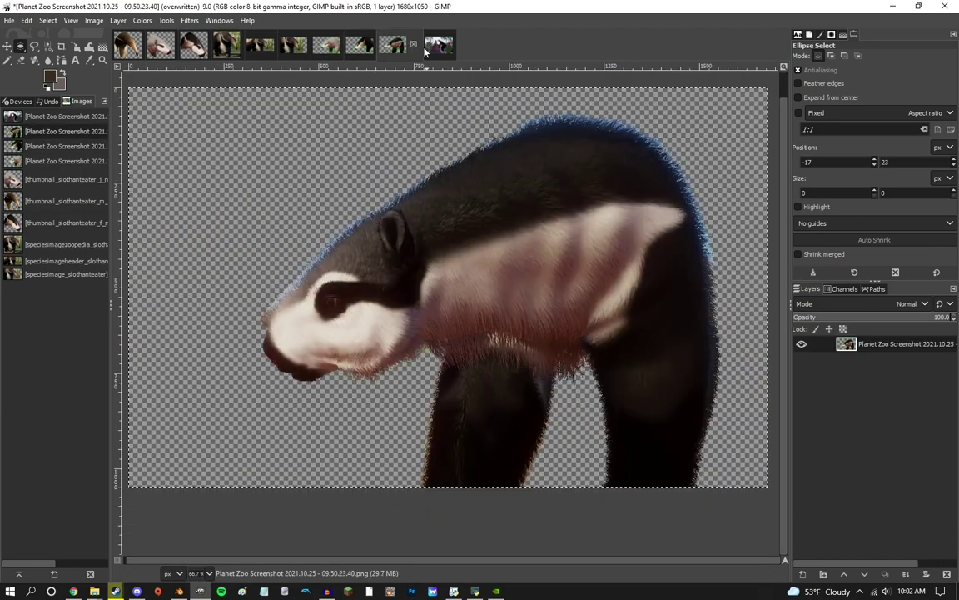
pyautogui.hotkey('ctrl', 'c')
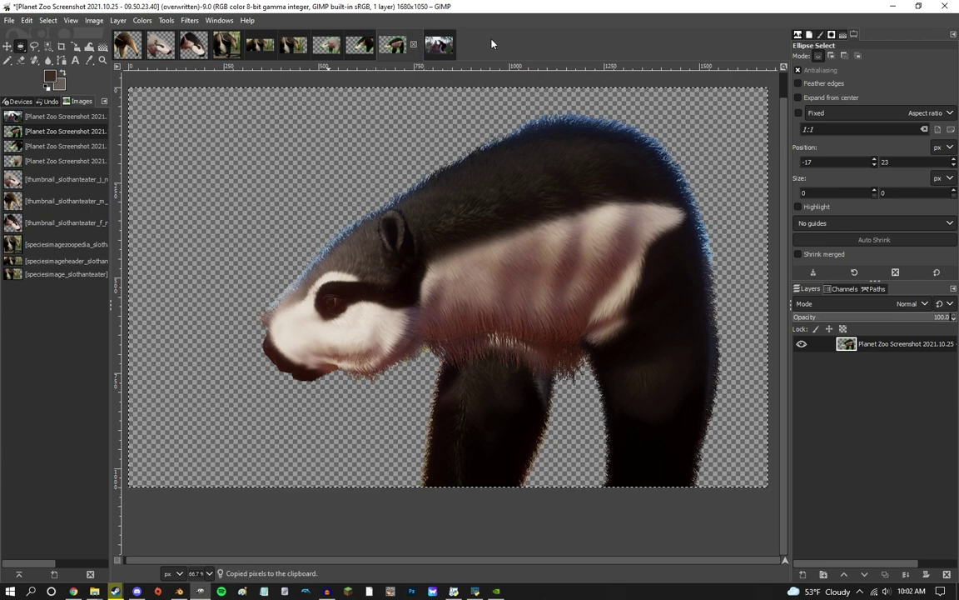
pyautogui.click(127, 45)
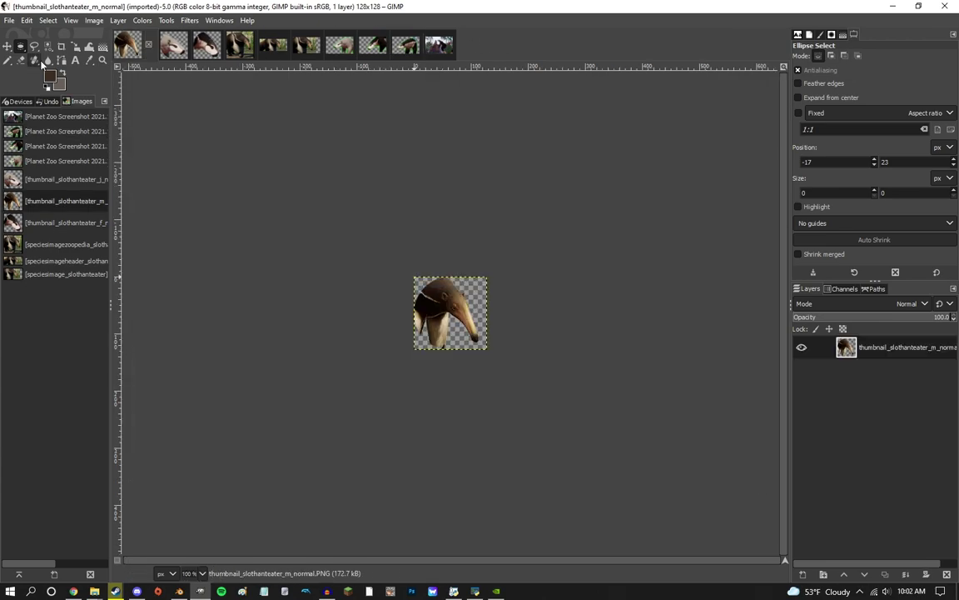
pyautogui.hotkey('ctrl', 'v')
# Scale the pasted dark animal to about 291 × 182 px with its head positioned inside the male thumbnail's canvas.
pyautogui.hotkey('shift', 's')
pyautogui.click(330, 240)
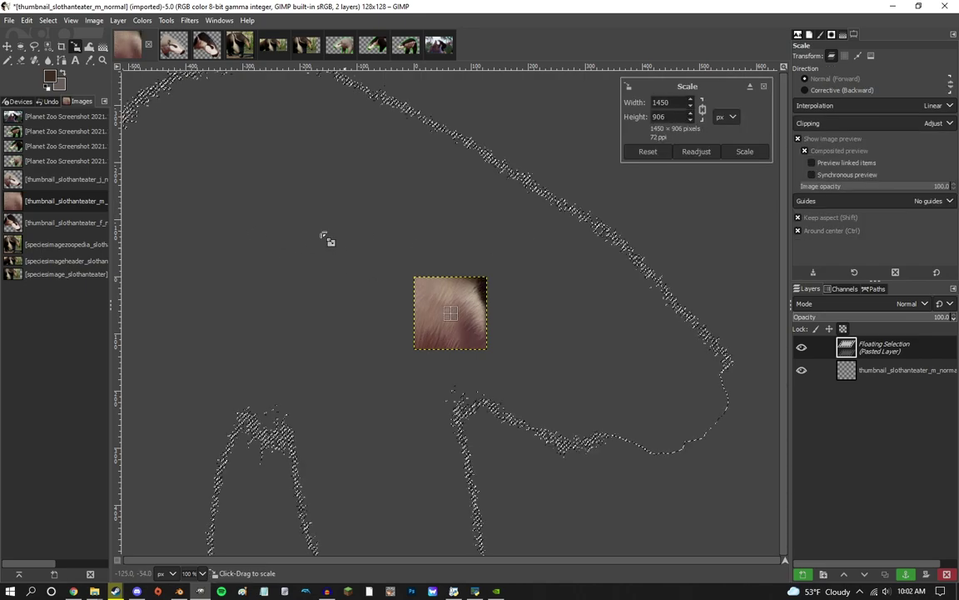
pyautogui.moveTo(495, 276); pyautogui.dragTo(293, 285)
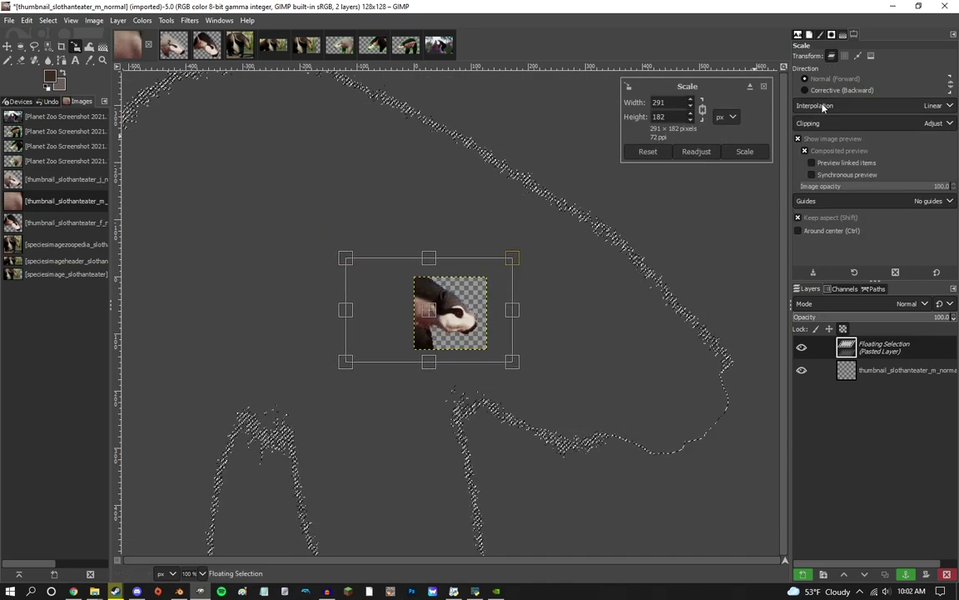
pyautogui.click(758, 152)
pyautogui.scroll(4, 492, 283)
pyautogui.moveTo(495, 278); pyautogui.dragTo(570, 96)
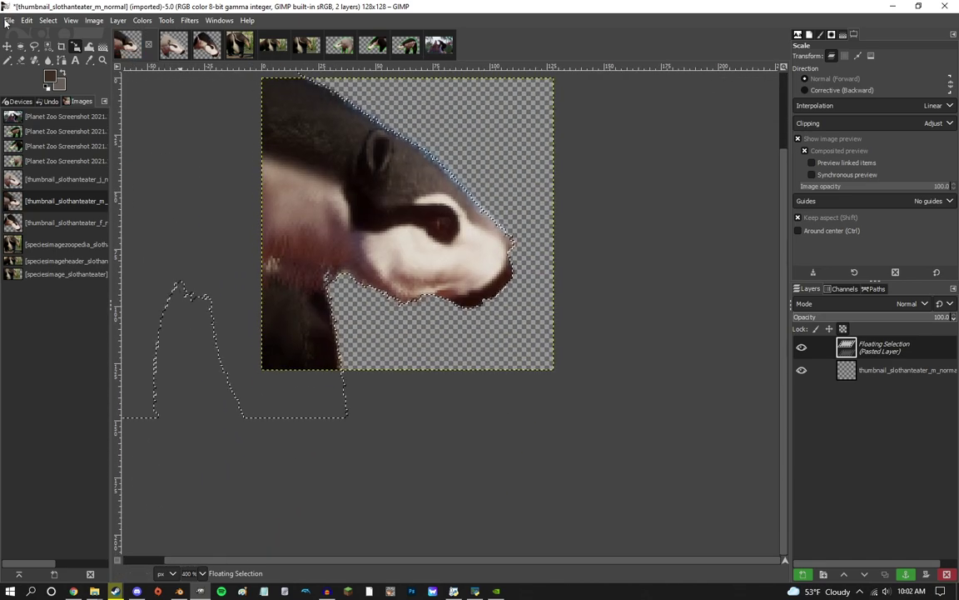
# Trim the dark animal to a circle filling the canvas using Ellipse Select, and overwrite thumbnail_slothanteater_m_normal.PNG.
pyautogui.click(18, 48)
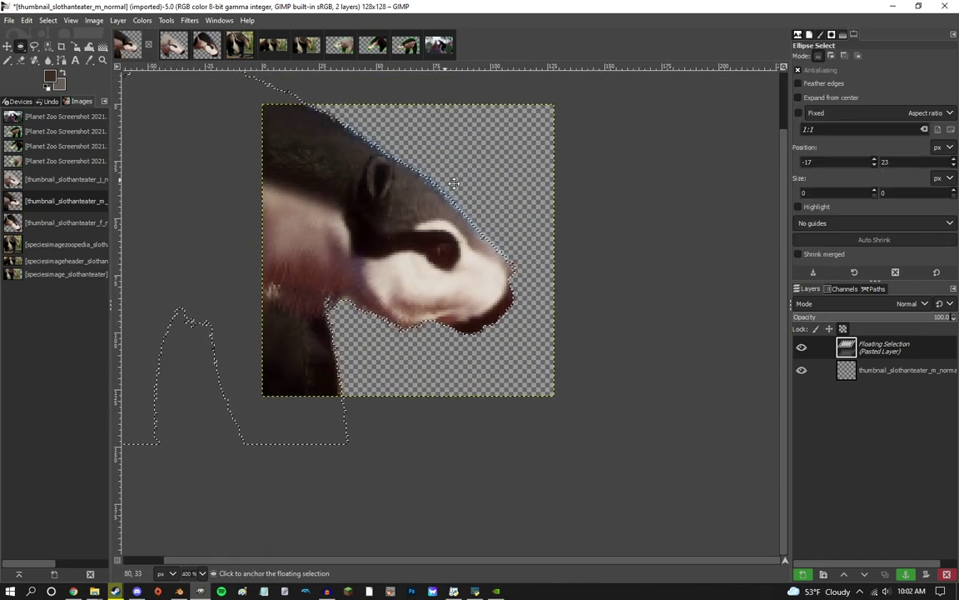
pyautogui.click(564, 106)
pyautogui.moveTo(563, 106); pyautogui.dragTo(273, 398)
pyautogui.click(573, 461)
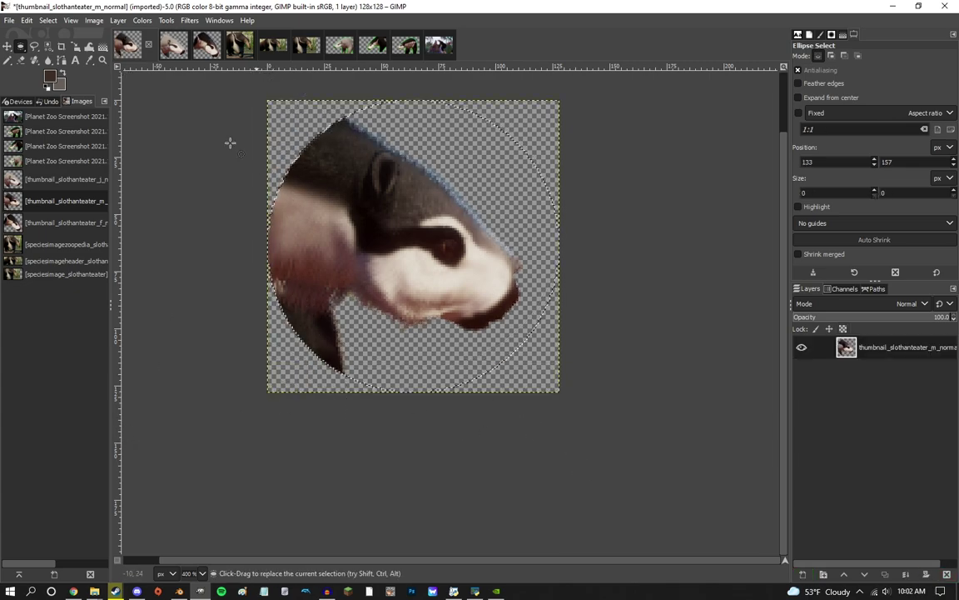
pyautogui.click(12, 21)
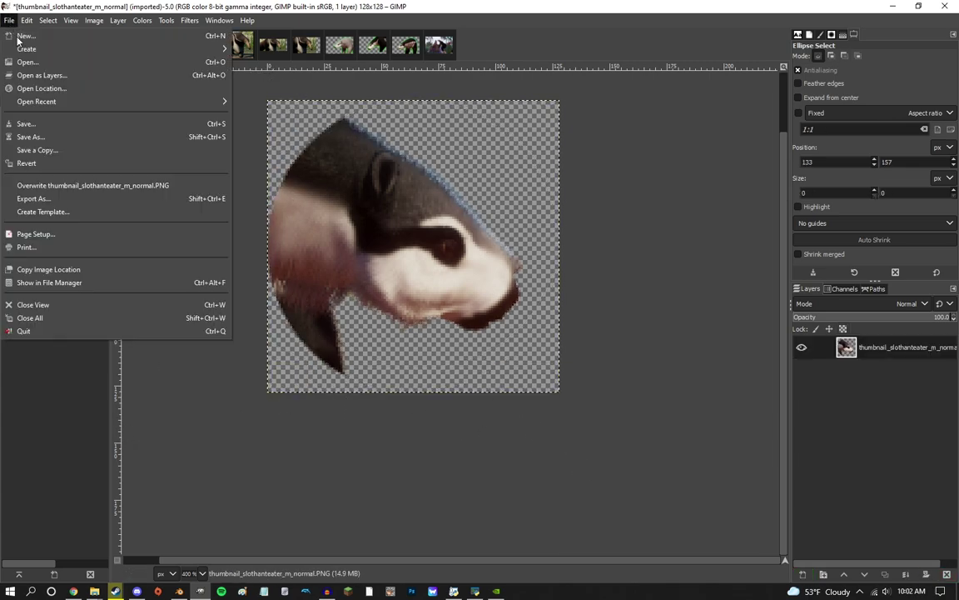
pyautogui.click(100, 165)
# Review the speciesimagezoopedia, speciesimageheader and speciesimage slothanteater pictures, and select the whole 09.43.25.10 screenshot.
pyautogui.click(426, 46)
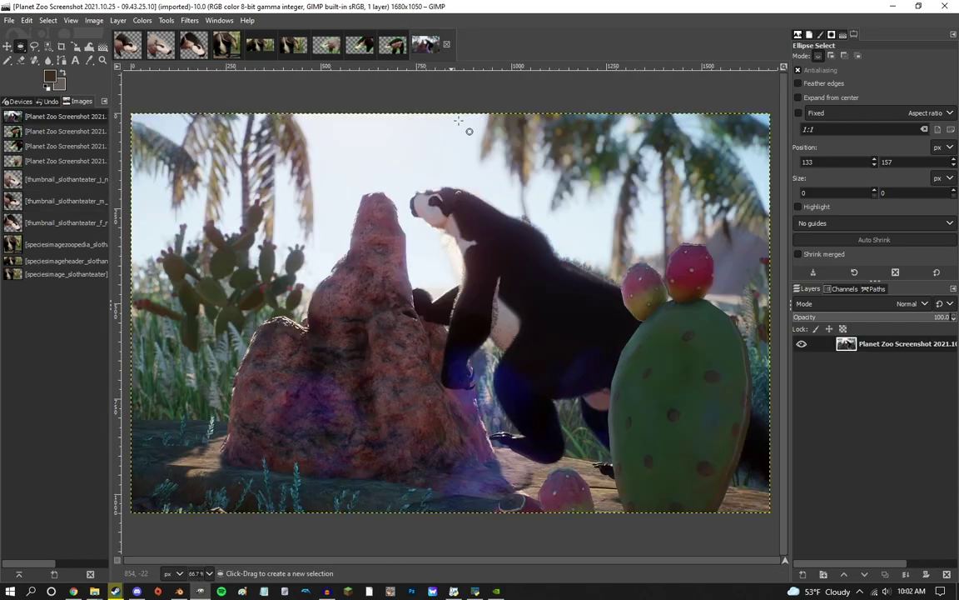
pyautogui.click(233, 47)
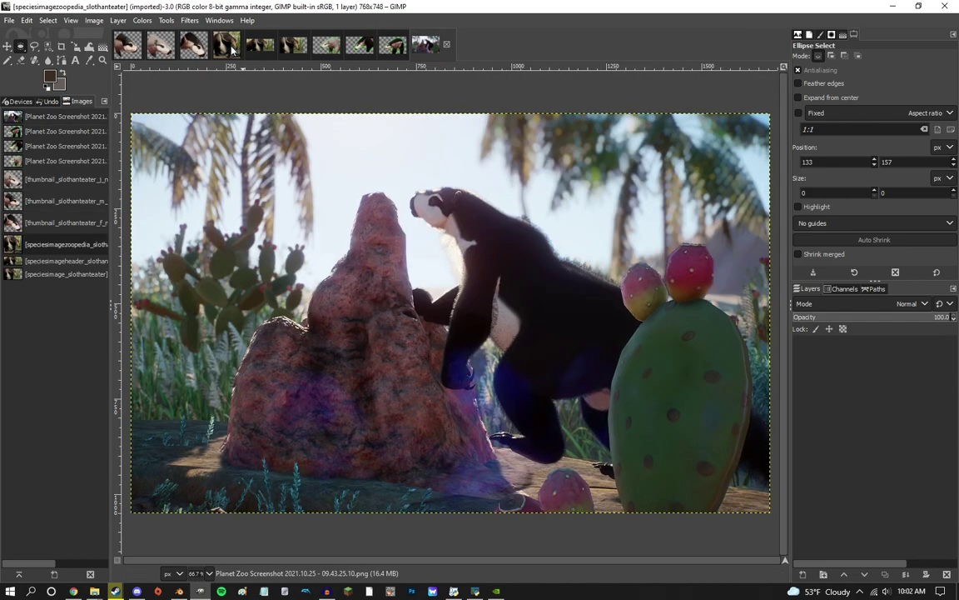
pyautogui.moveTo(440, 230); pyautogui.dragTo(438, 212)
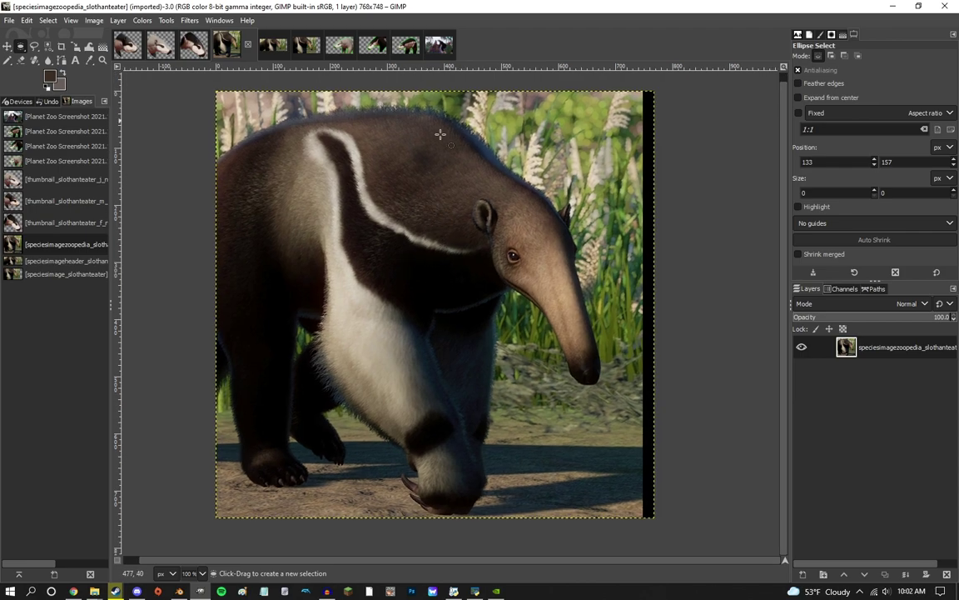
pyautogui.click(268, 47)
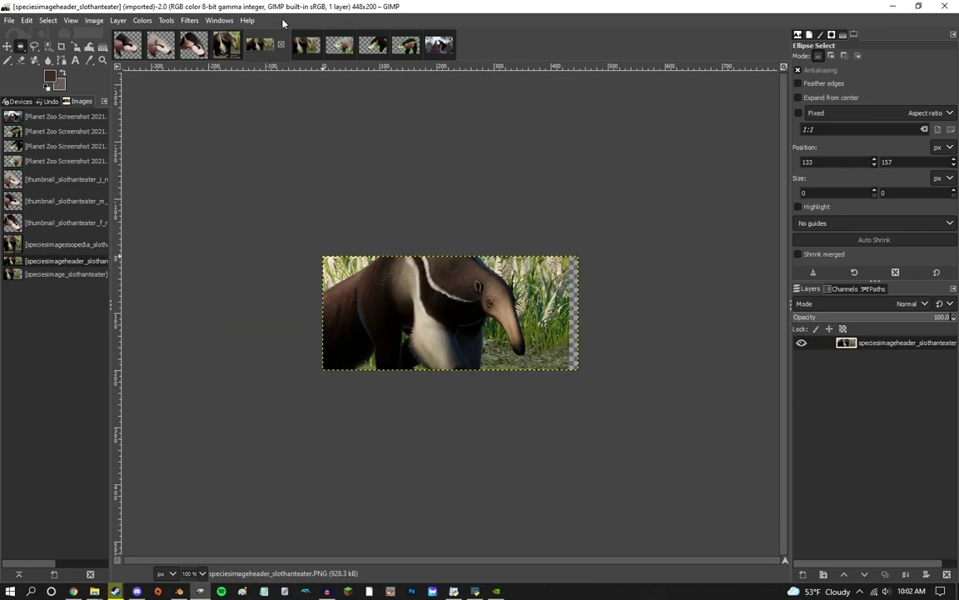
pyautogui.click(305, 47)
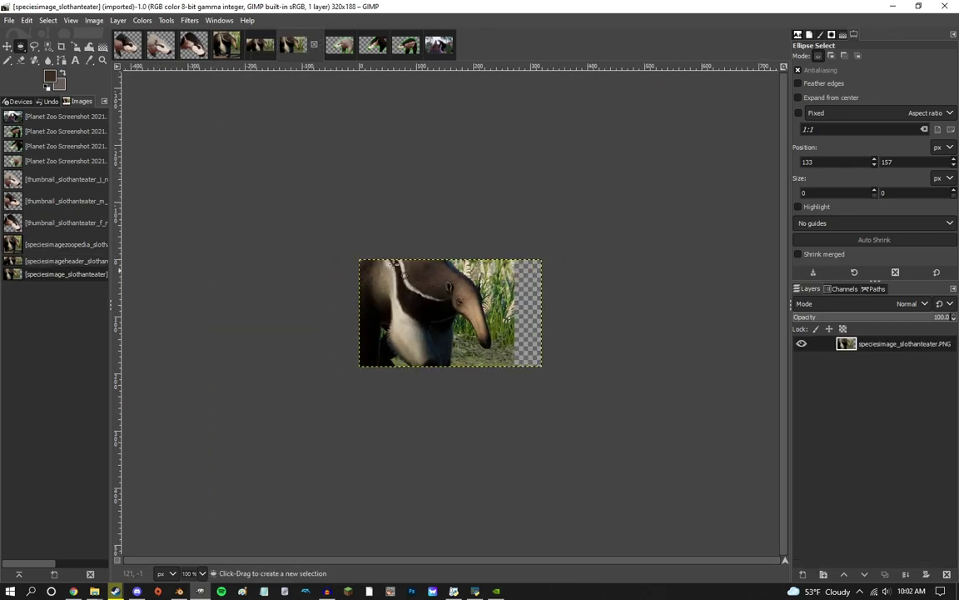
pyautogui.click(429, 47)
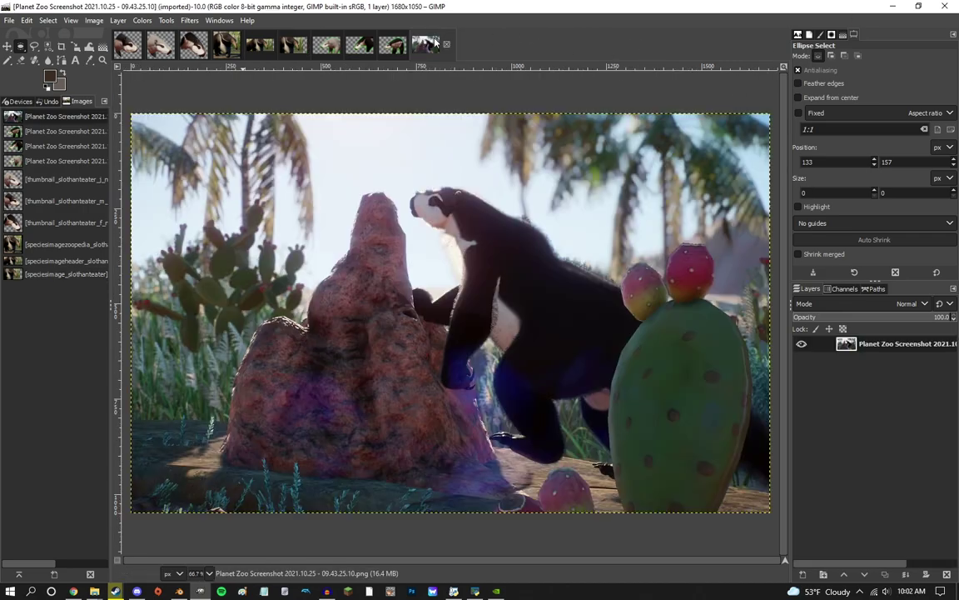
pyautogui.moveTo(387, 134); pyautogui.dragTo(372, 124)
pyautogui.hotkey('ctrl', 'a')
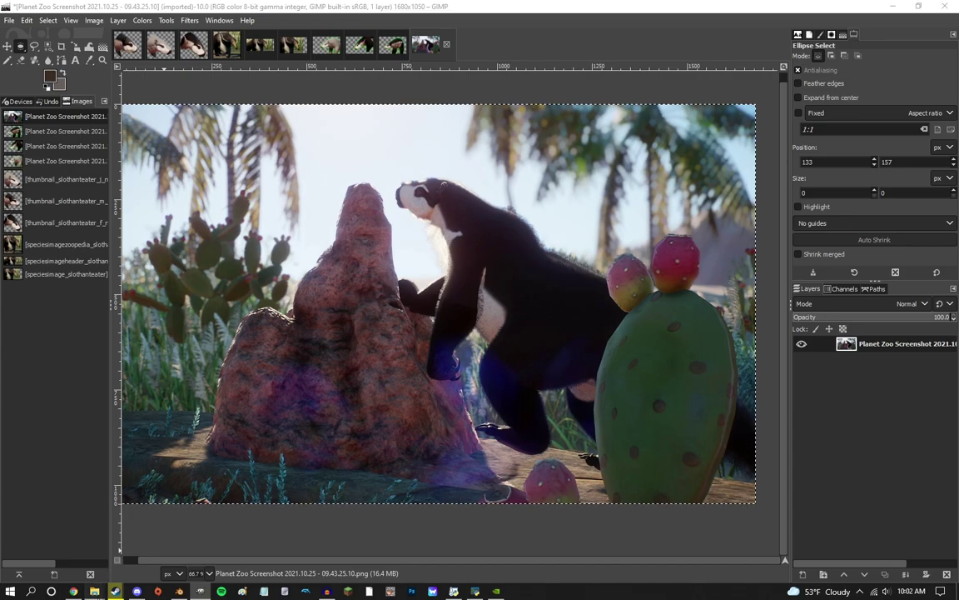
# Browse the Planet Zoo screenshots in Photos, starting from 2021.10.25 - 09.40.08.49, to examine the animal shots as candidates for the species images.
pyautogui.moveTo(94, 591)
pyautogui.click(130, 553)
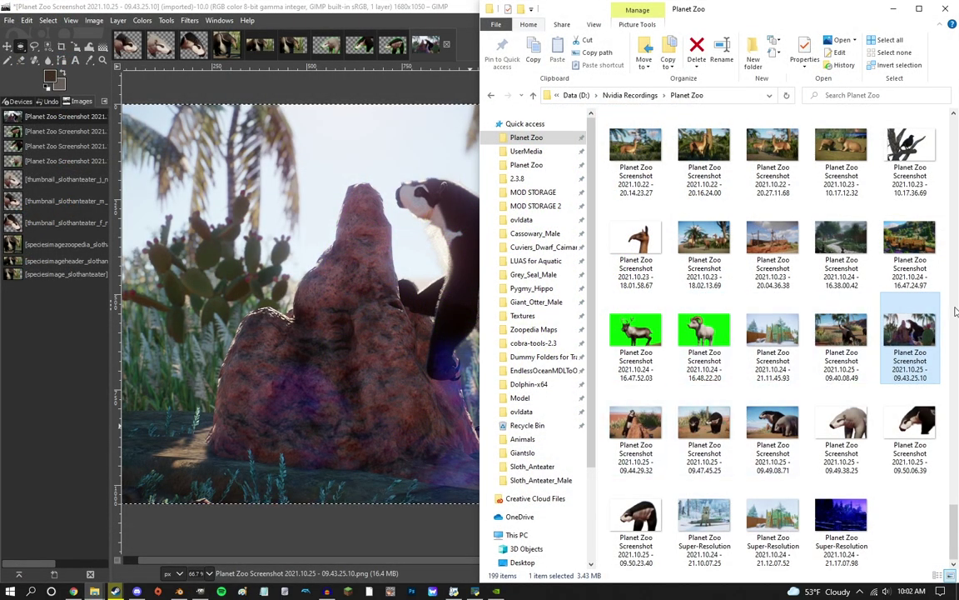
pyautogui.click(859, 329)
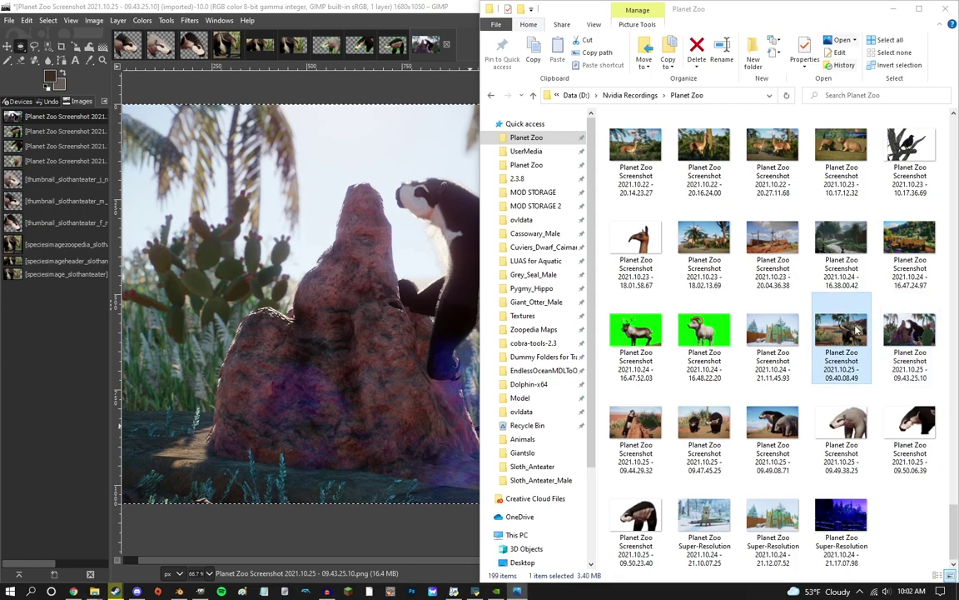
pyautogui.press('Return')
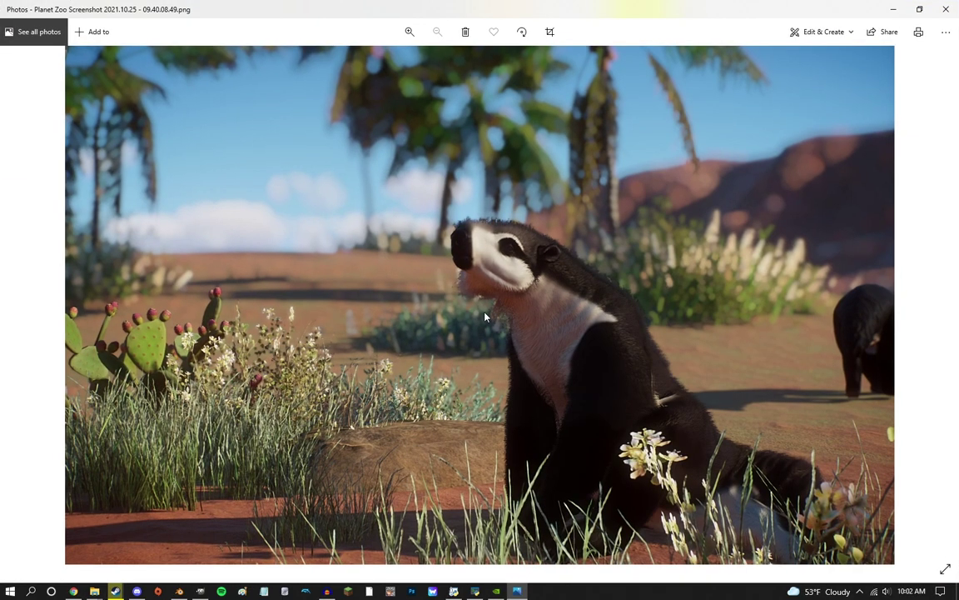
pyautogui.press('Right')
pyautogui.press('Right')
pyautogui.press('Right')
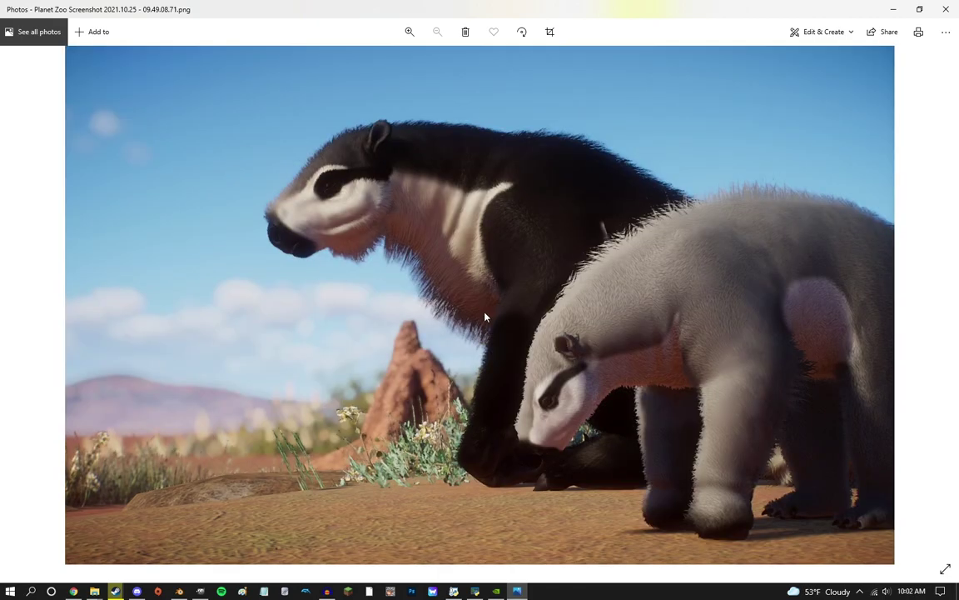
pyautogui.press('Right')
pyautogui.press('Left')
pyautogui.press('Left')
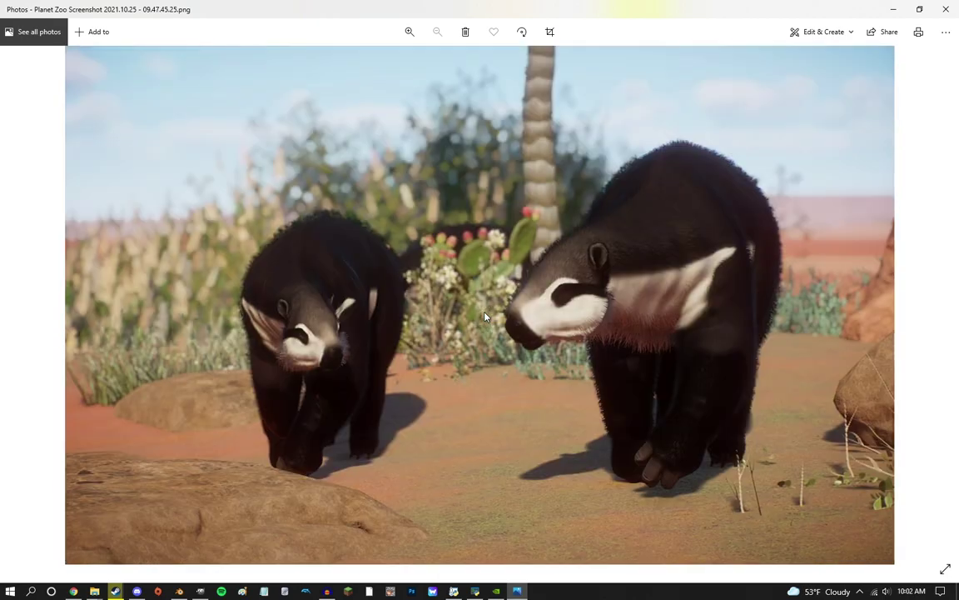
pyautogui.press('Left')
pyautogui.press('Left')
pyautogui.press('Left')
pyautogui.press('Left')
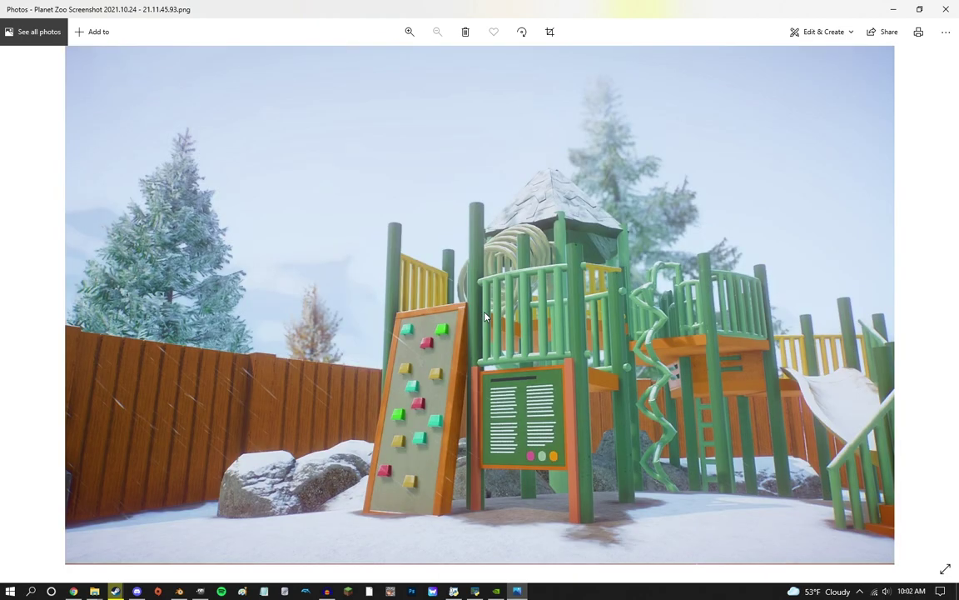
pyautogui.press('Right')
pyautogui.press('Right')
pyautogui.press('Right')
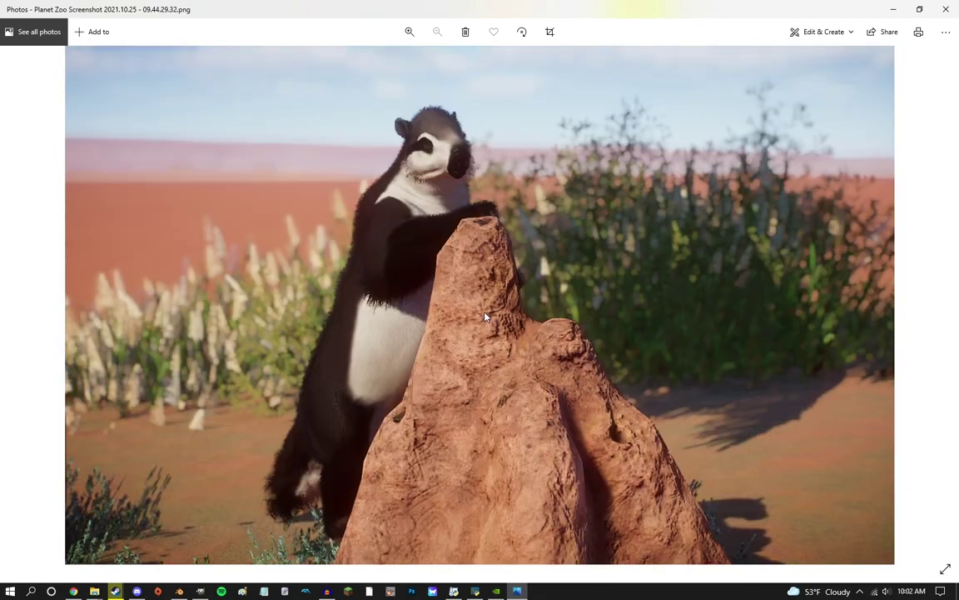
pyautogui.press('Left')
pyautogui.press('Left')
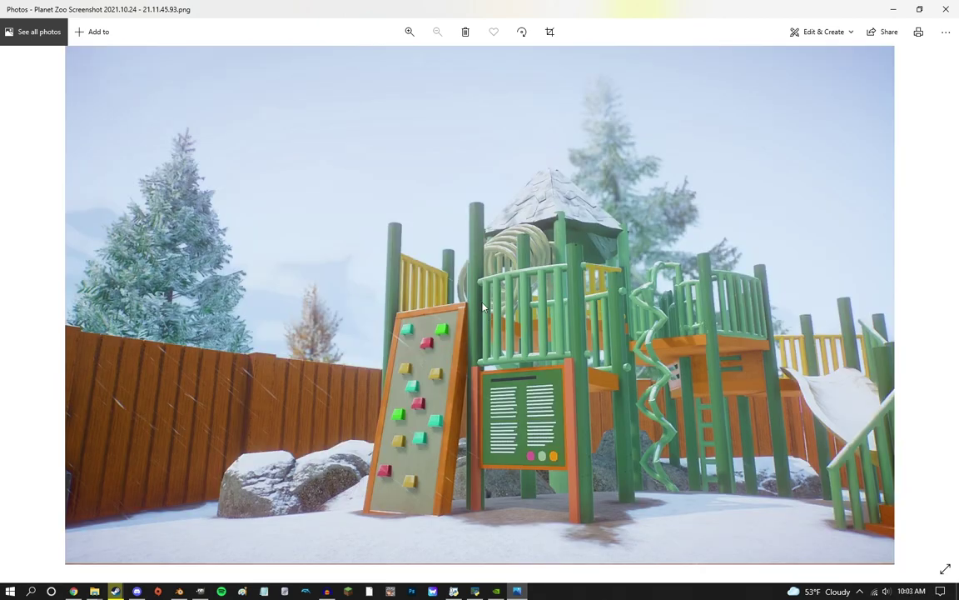
pyautogui.doubleClick(484, 303)
pyautogui.doubleClick(485, 301)
pyautogui.click(945, 9)
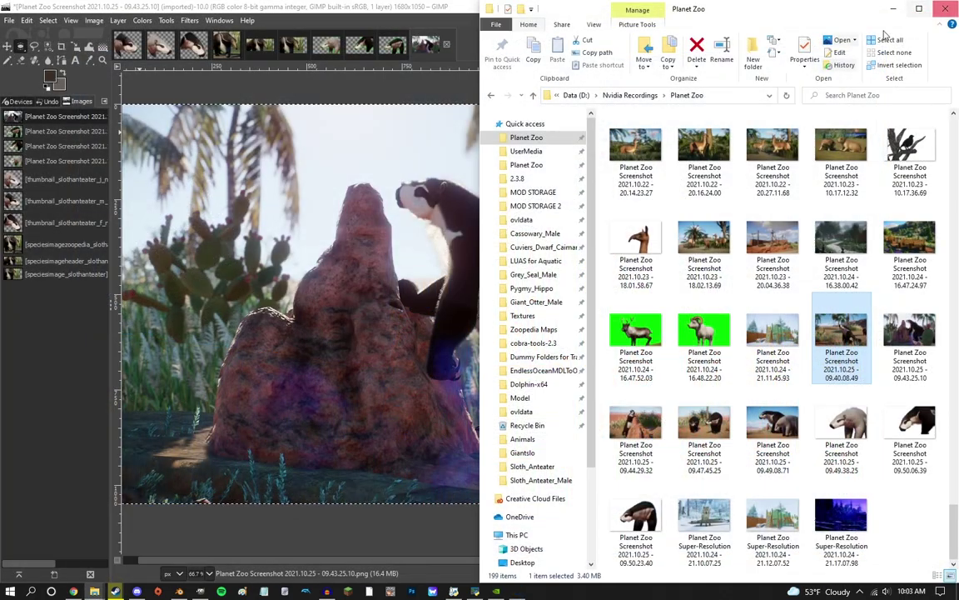
# Raise the saturation of the 09.43.25.10 screenshot to a scale of about 1.593 and overwrite its PNG file.
pyautogui.click(391, 202)
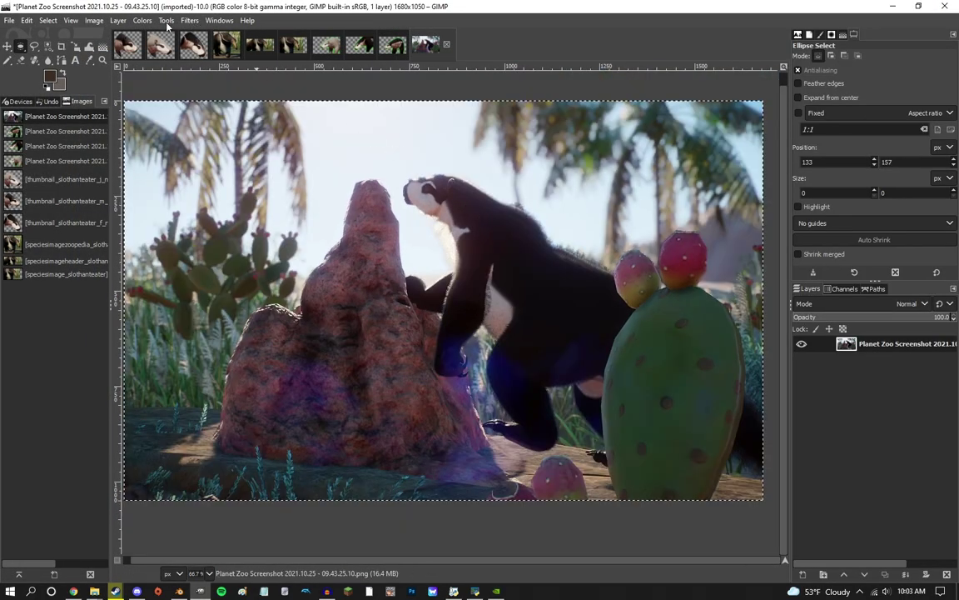
pyautogui.click(190, 20)
pyautogui.moveTo(142, 20)
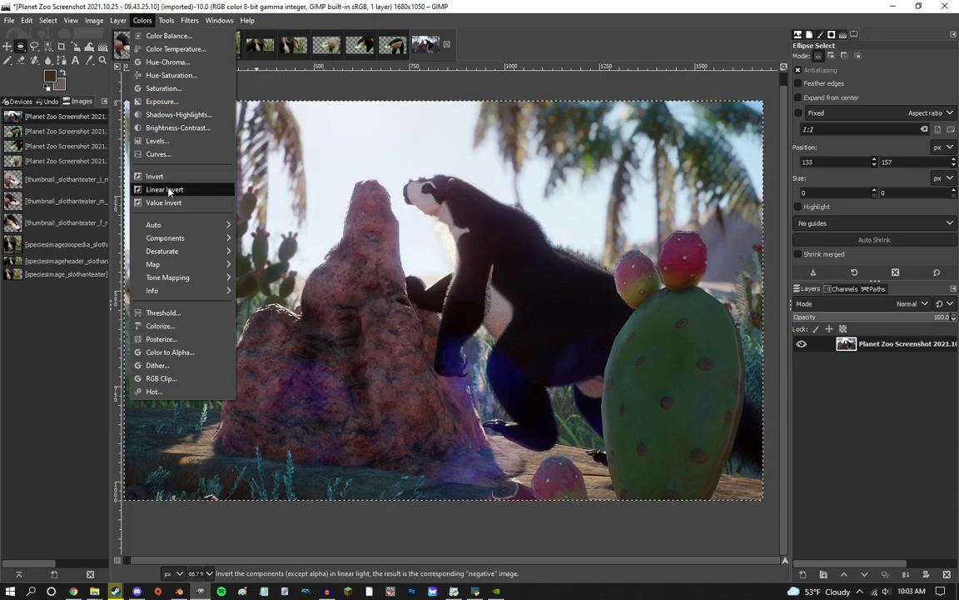
pyautogui.click(164, 87)
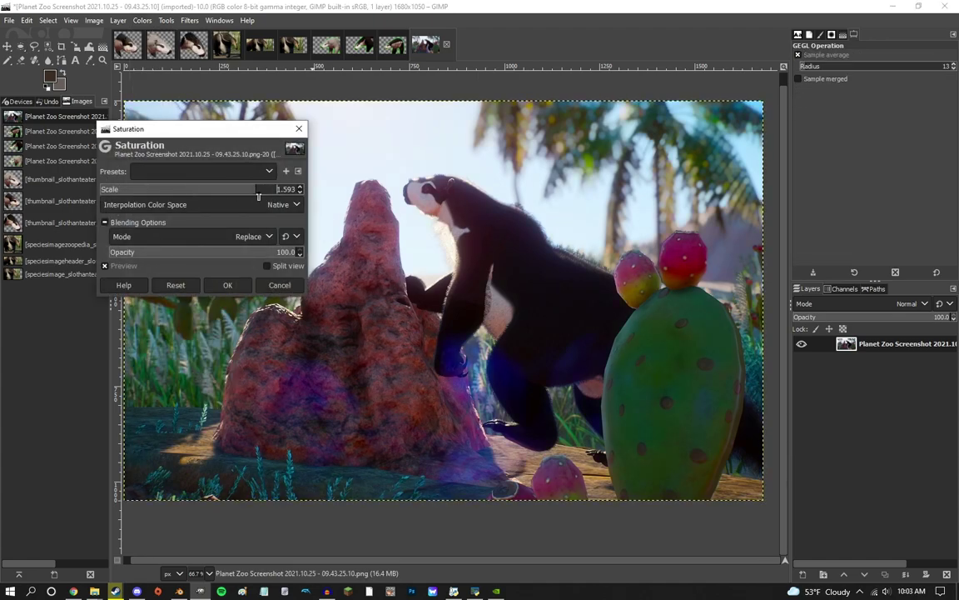
pyautogui.click(223, 284)
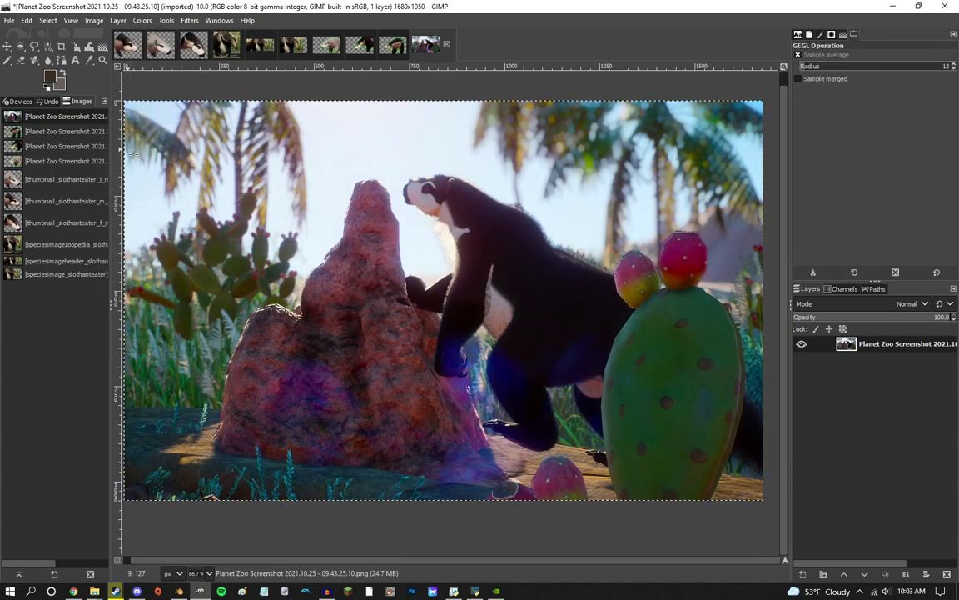
pyautogui.click(10, 20)
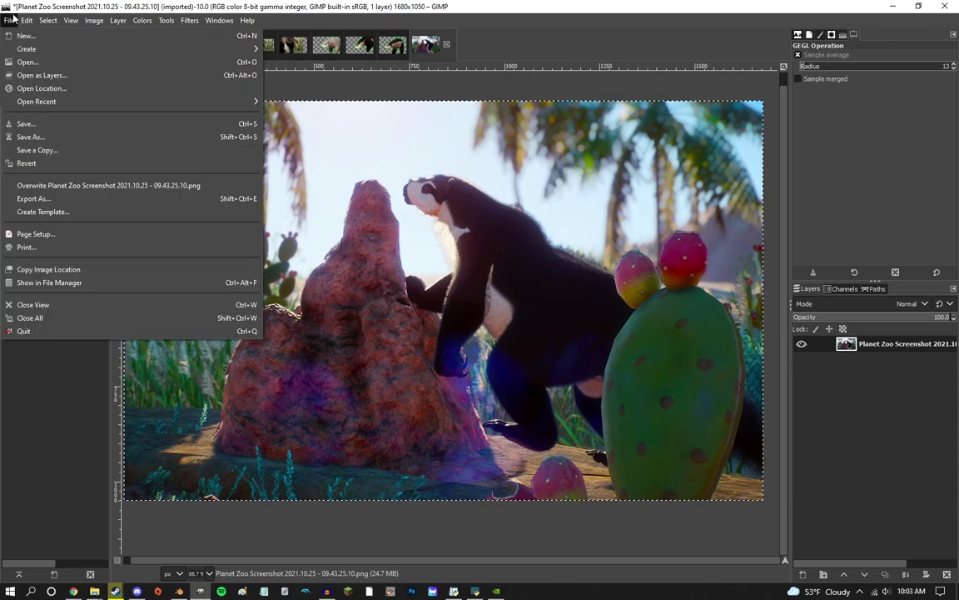
pyautogui.click(72, 165)
pyautogui.hotkey('ctrl', 'e')
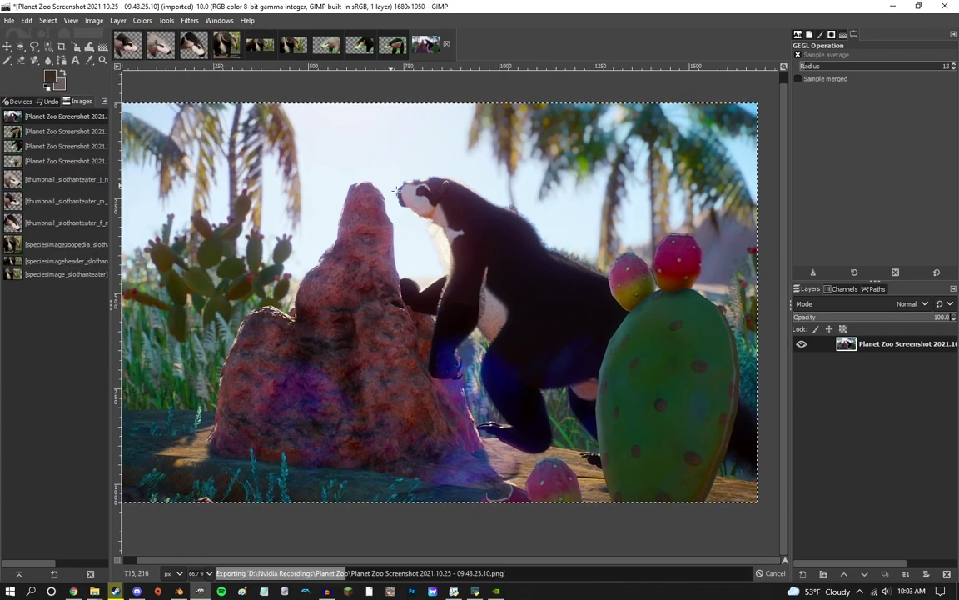
# Paste the screenshot into speciesimagezoopedia_slothanteater and scale it to about 1205 × 753 px, covering the canvas height with the animal in frame.
pyautogui.click(226, 44)
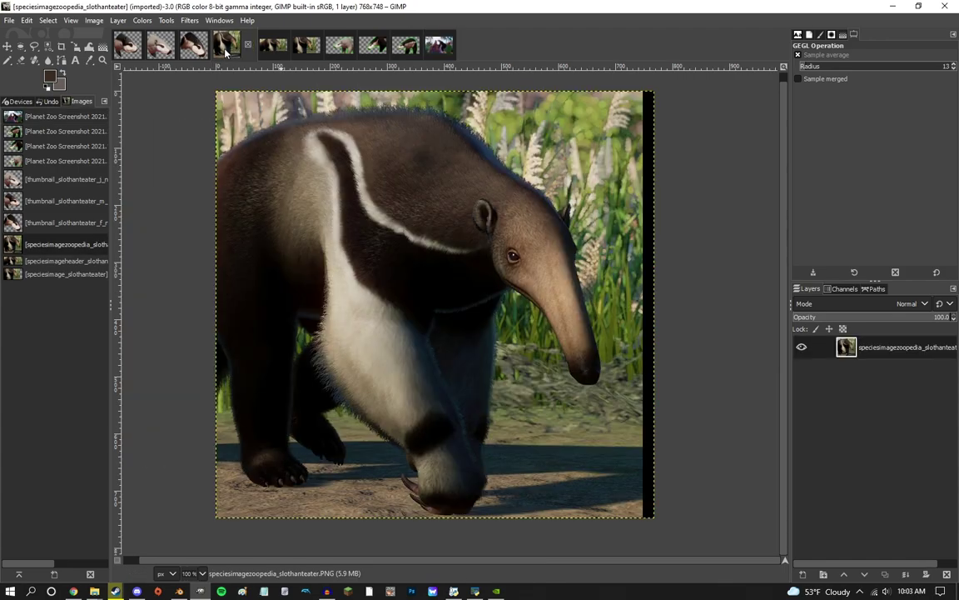
pyautogui.hotkey('ctrl', 'v')
pyautogui.hotkey('shift', 's')
pyautogui.click(507, 283)
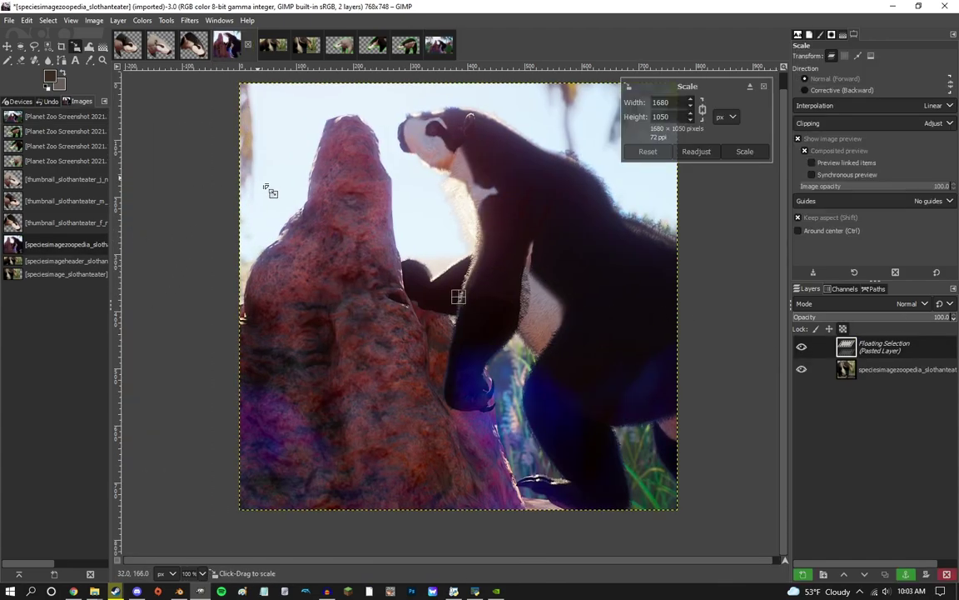
pyautogui.moveTo(273, 187); pyautogui.dragTo(443, 245)
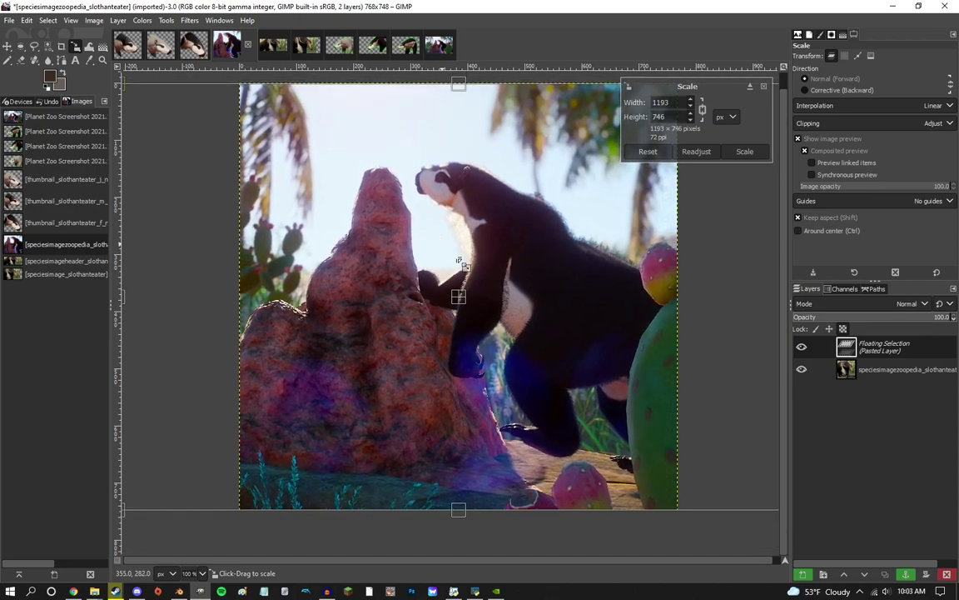
pyautogui.moveTo(481, 313); pyautogui.dragTo(471, 314)
pyautogui.moveTo(349, 195); pyautogui.dragTo(298, 177)
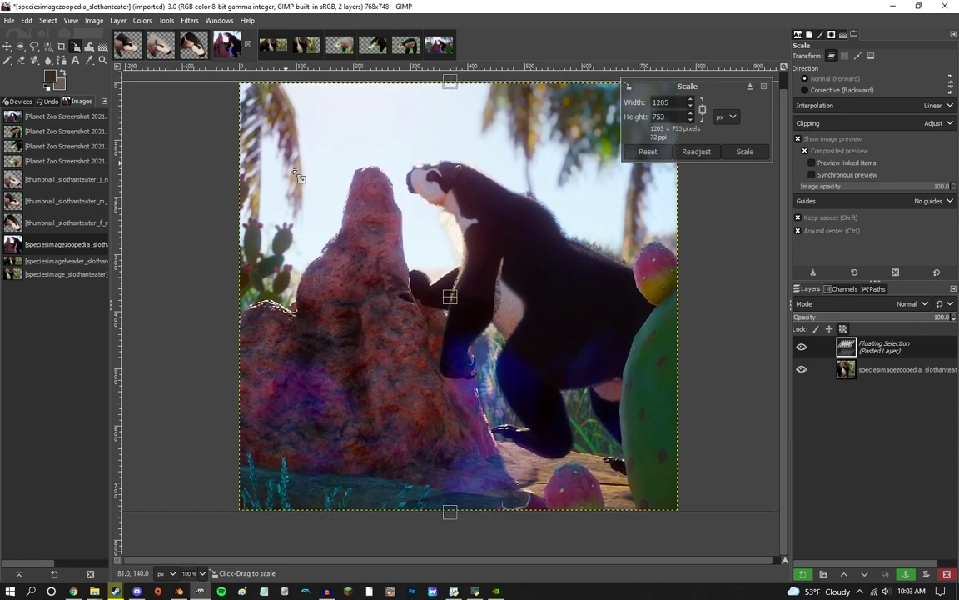
pyautogui.moveTo(458, 308); pyautogui.dragTo(455, 311)
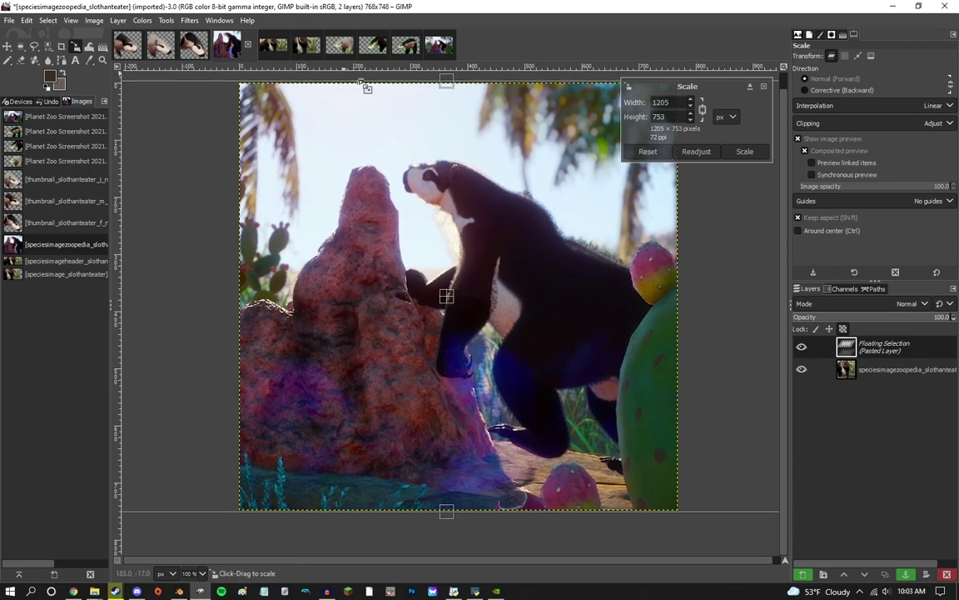
pyautogui.click(759, 151)
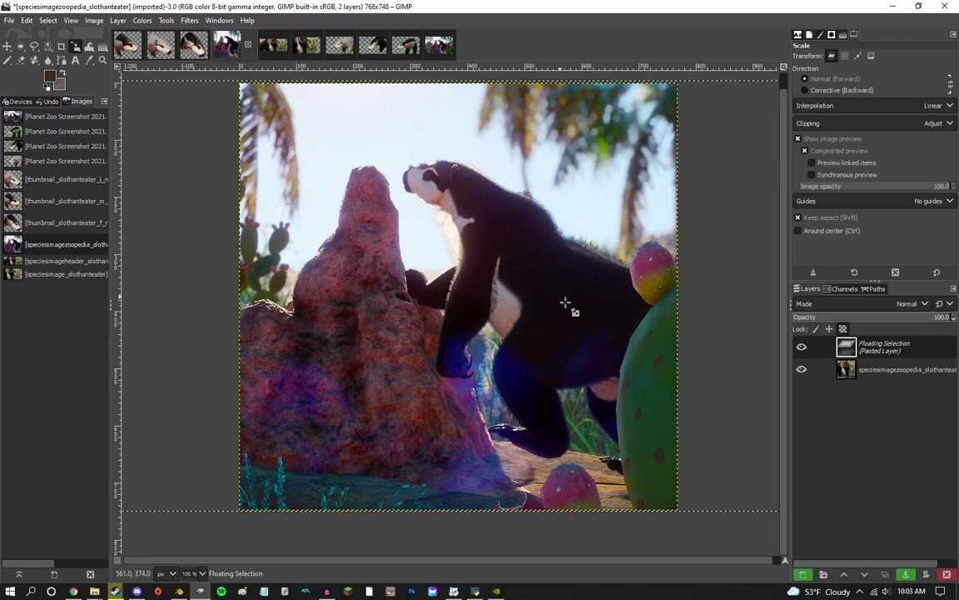
# Try flipping the pasted screenshot horizontally.
pyautogui.hotkey('shift', 'f')
pyautogui.click(565, 302)
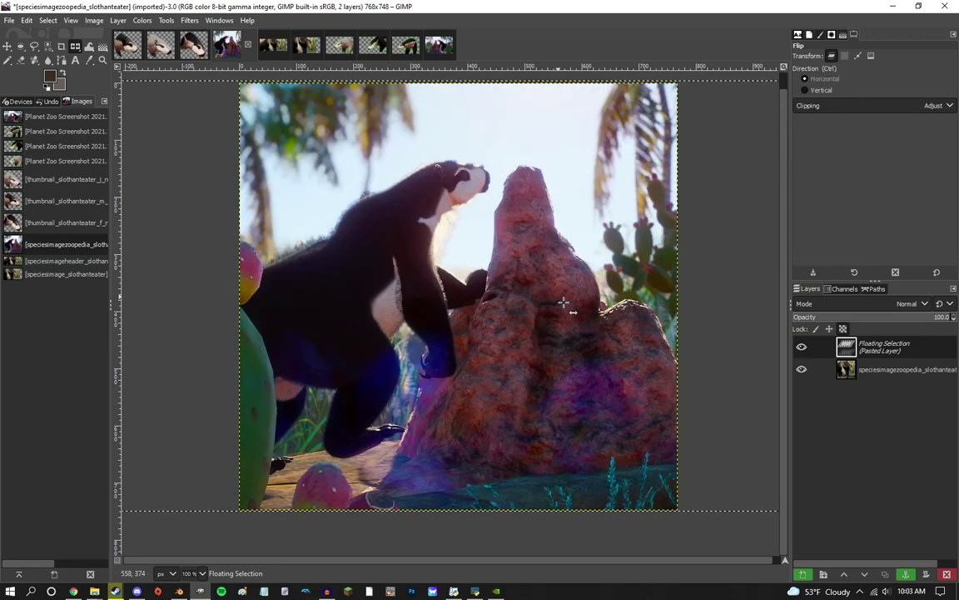
pyautogui.click(441, 308)
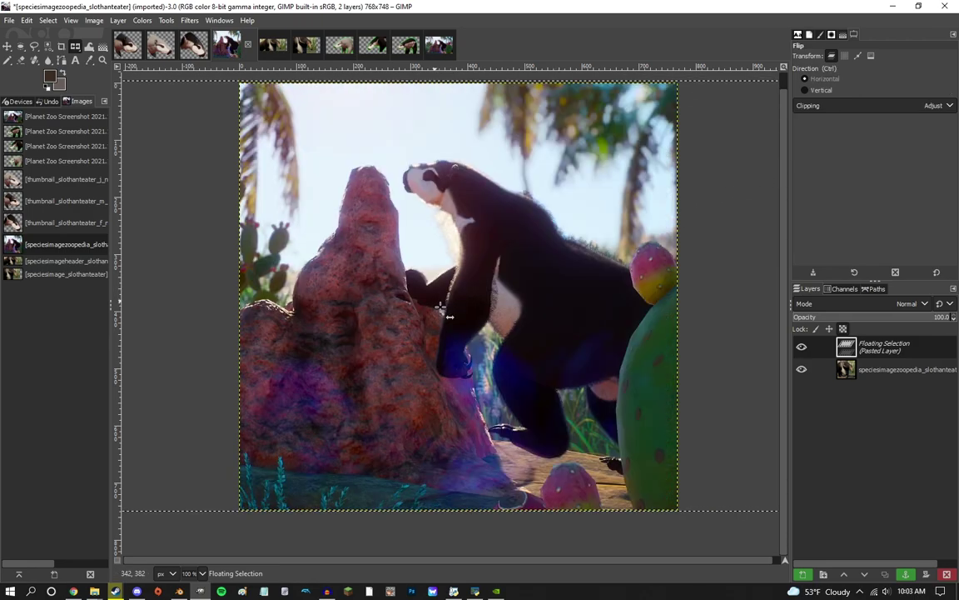
# Shift the pasted screenshot left to show more of the animal and cactus, and turn the floating selection into a new layer.
pyautogui.press('m')
pyautogui.moveTo(440, 306); pyautogui.dragTo(392, 306)
pyautogui.rightClick(913, 351)
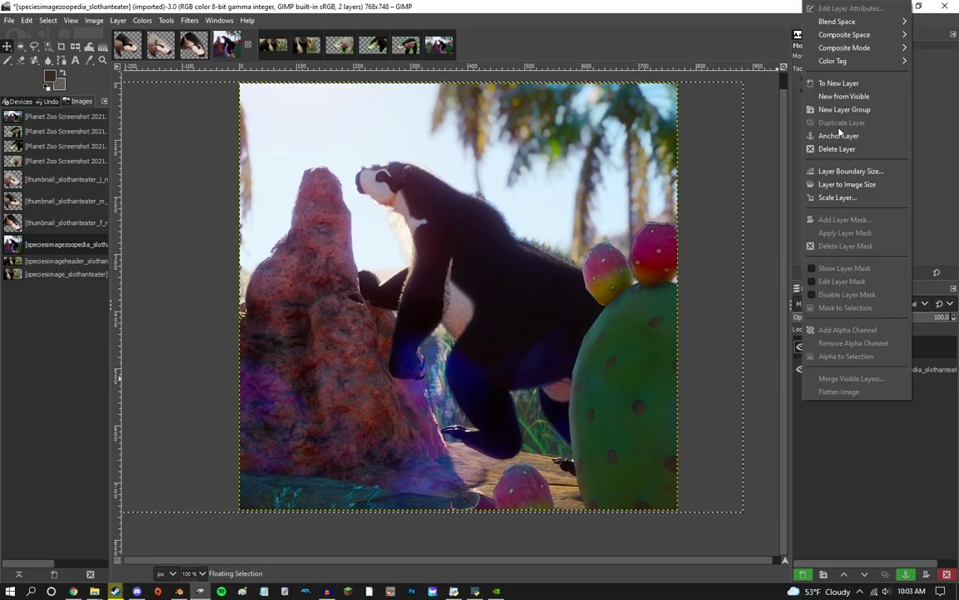
pyautogui.click(824, 81)
# Hide and show the pasted layer to compare it with the original anteater picture, examining the black strip along the picture's right edge.
pyautogui.click(801, 347)
pyautogui.hscroll(5, 412, 286)
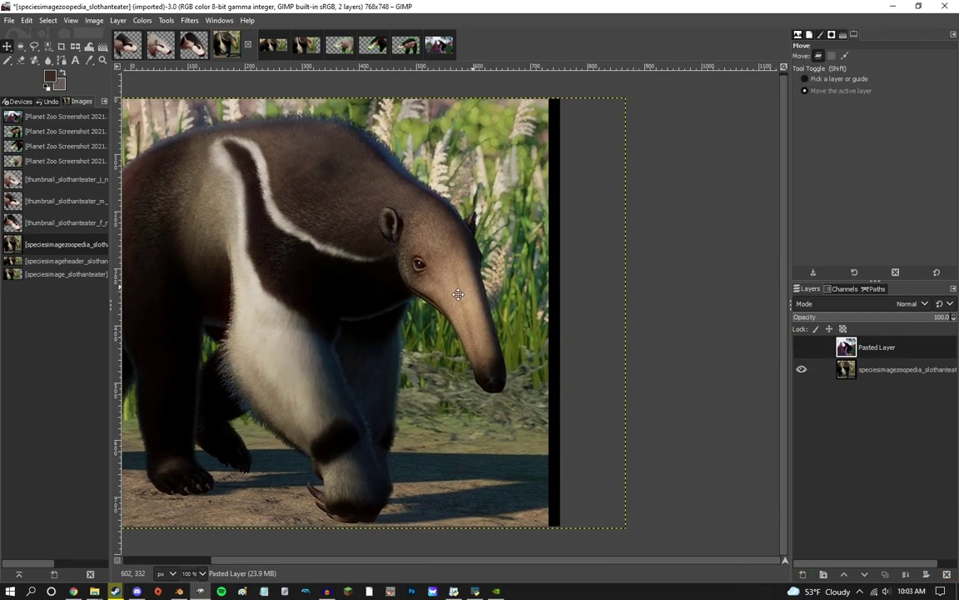
pyautogui.click(22, 47)
pyautogui.scroll(5, 379, 254)
pyautogui.scroll(2, 379, 254)
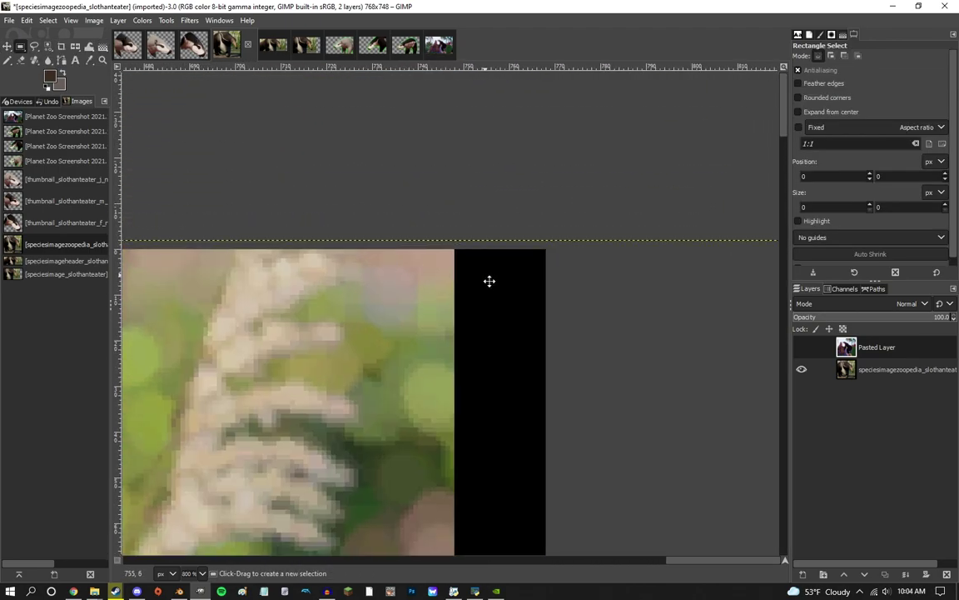
pyautogui.scroll(-7, 649, 319)
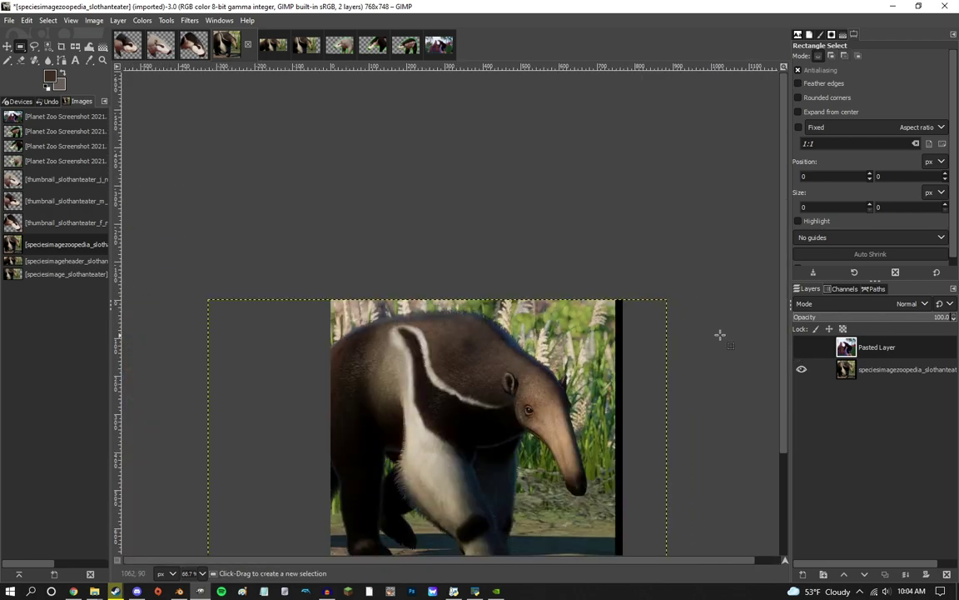
pyautogui.click(802, 348)
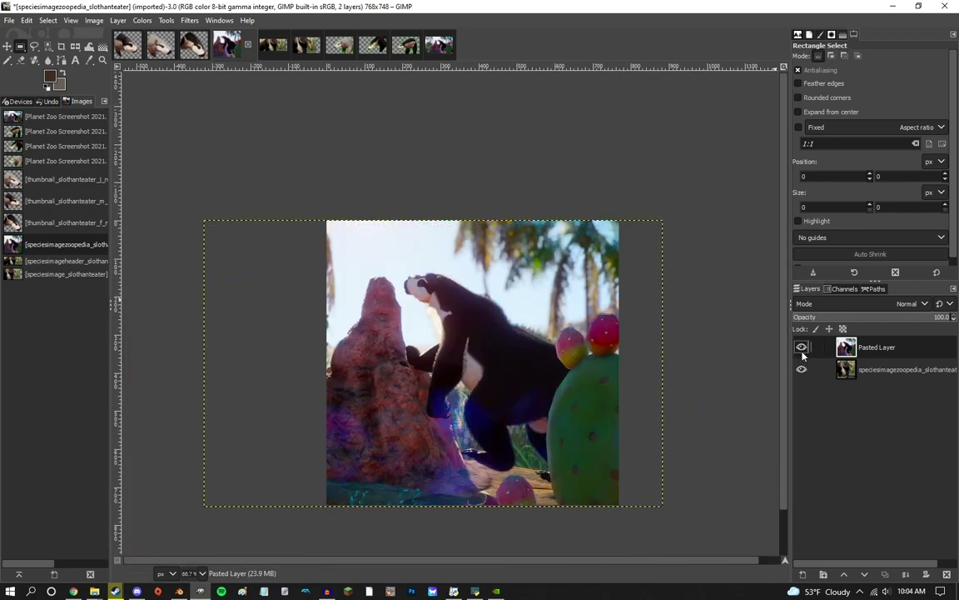
pyautogui.click(802, 348)
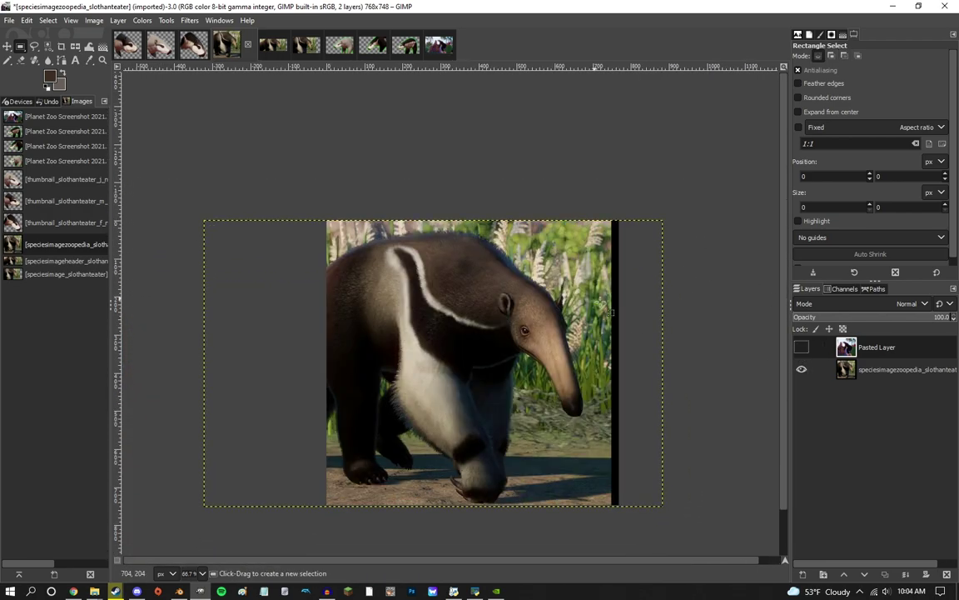
pyautogui.moveTo(601, 303); pyautogui.dragTo(583, 275)
pyautogui.scroll(3, 591, 256)
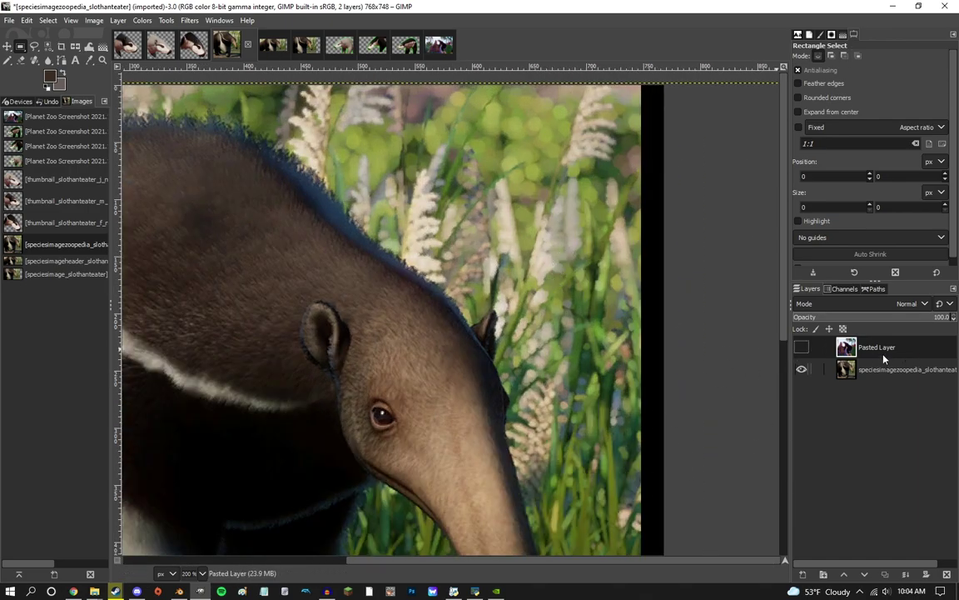
pyautogui.click(802, 348)
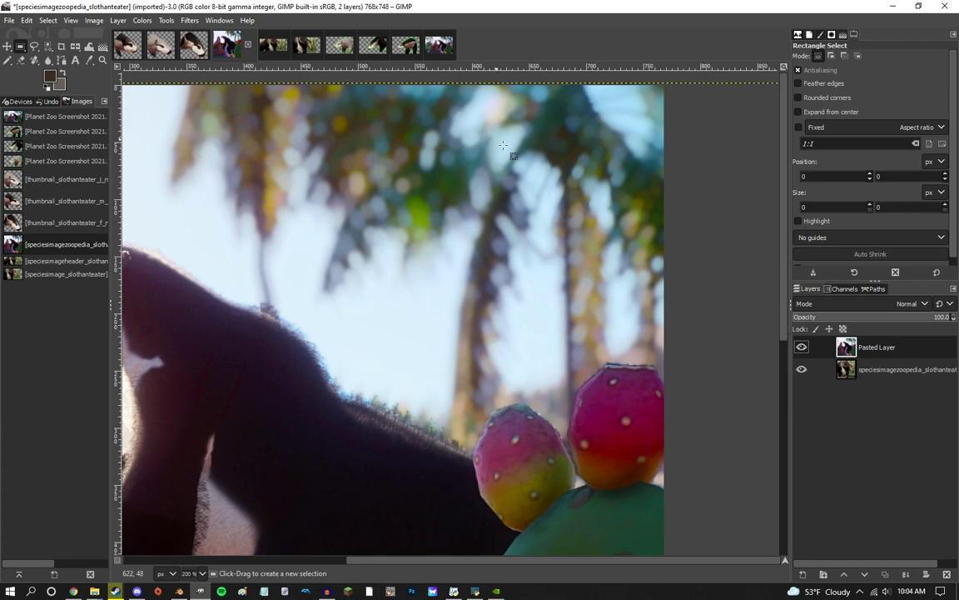
pyautogui.click(802, 348)
# Try clearing a rectangle of about 173 × 143 px from the pasted layer, checking it against the original, and undo it.
pyautogui.moveTo(447, 150); pyautogui.dragTo(658, 328)
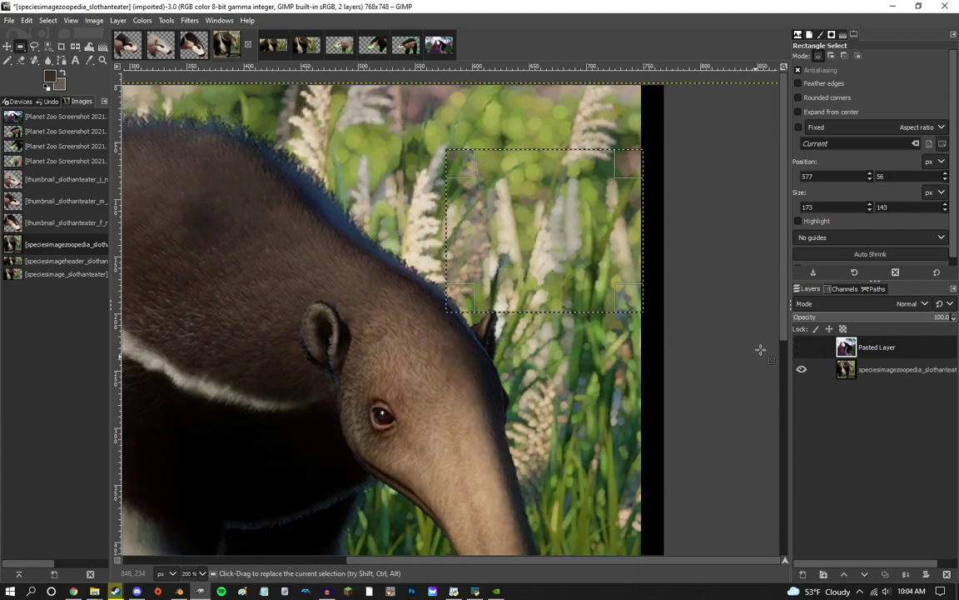
pyautogui.click(802, 348)
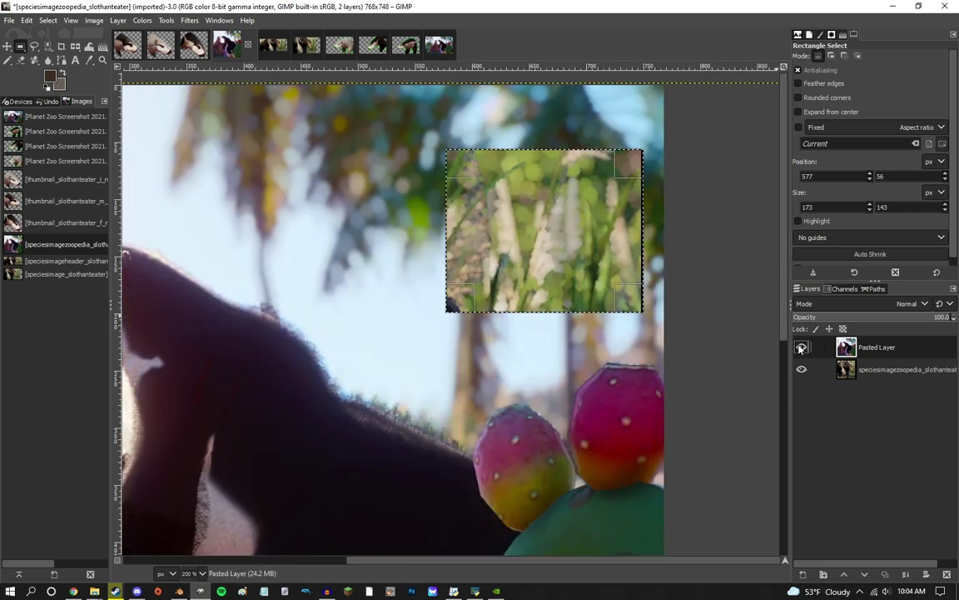
pyautogui.hotkey('ctrl', 'z')
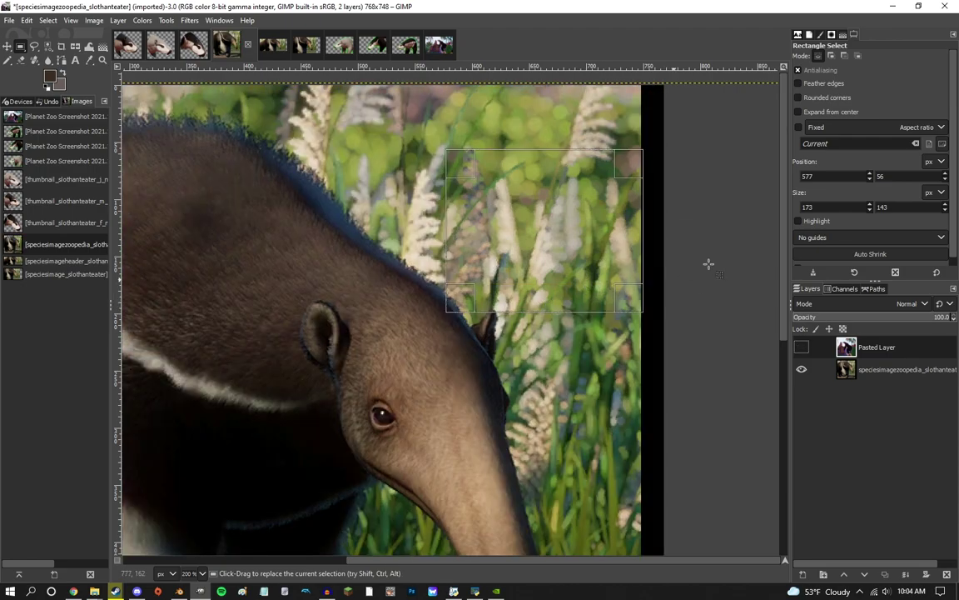
pyautogui.click(736, 185)
pyautogui.scroll(1, 743, 256)
pyautogui.click(802, 348)
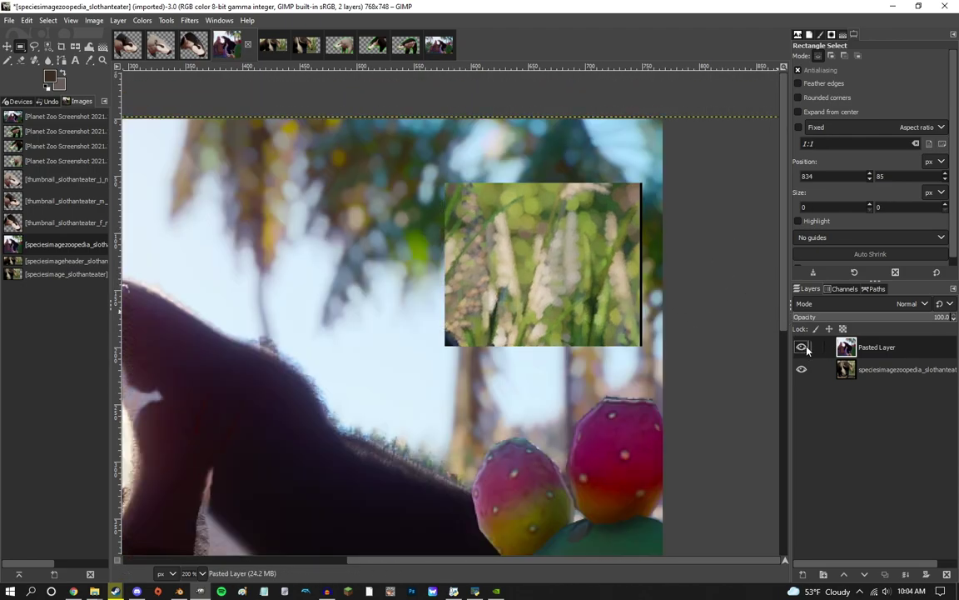
pyautogui.click(802, 348)
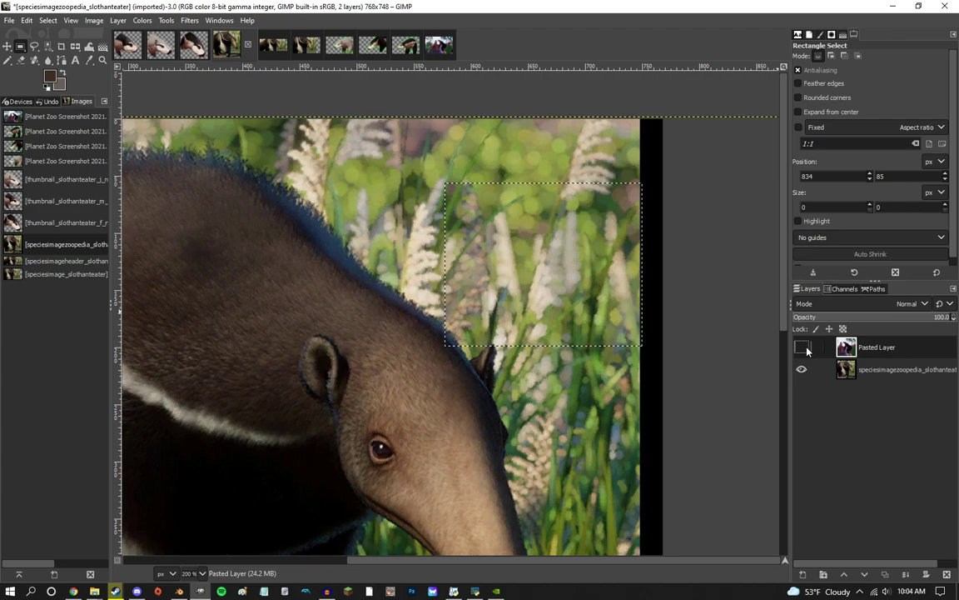
pyautogui.click(802, 348)
pyautogui.click(723, 277)
pyautogui.click(802, 348)
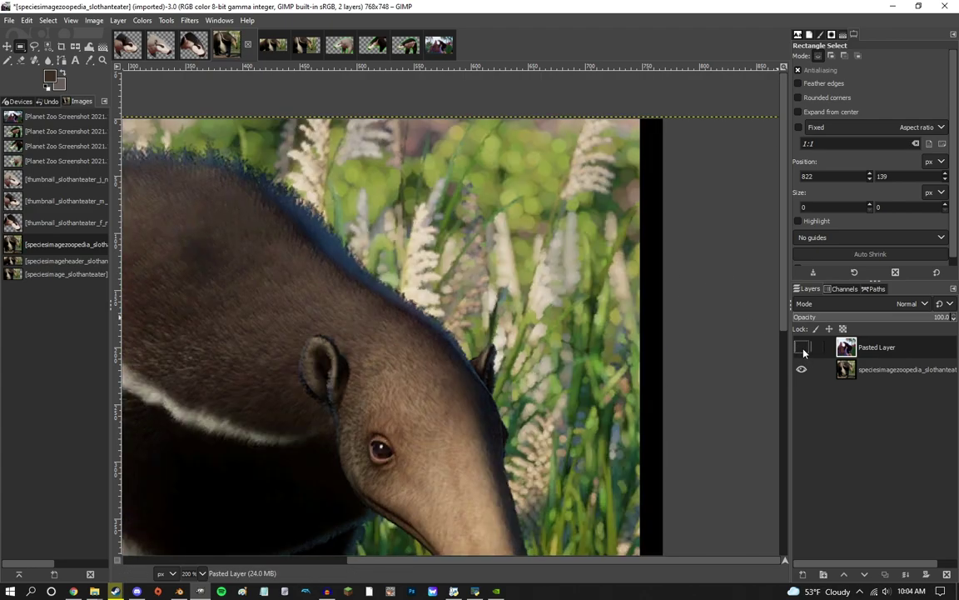
pyautogui.moveTo(687, 287); pyautogui.dragTo(643, 347)
pyautogui.scroll(1, 625, 178)
pyautogui.scroll(2, 626, 178)
pyautogui.scroll(2, 606, 207)
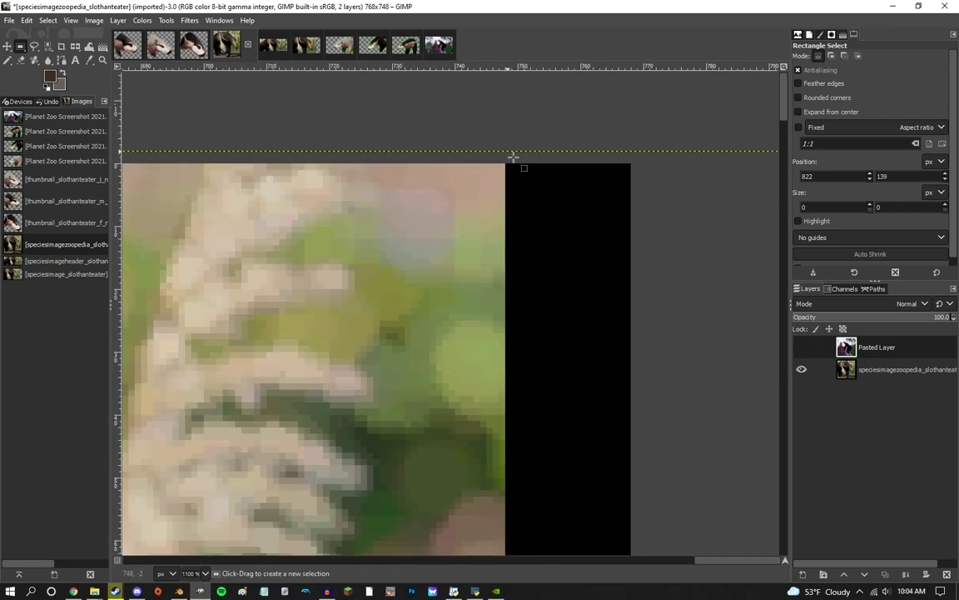
pyautogui.moveTo(543, 188); pyautogui.dragTo(745, 377)
pyautogui.scroll(4, 599, 342)
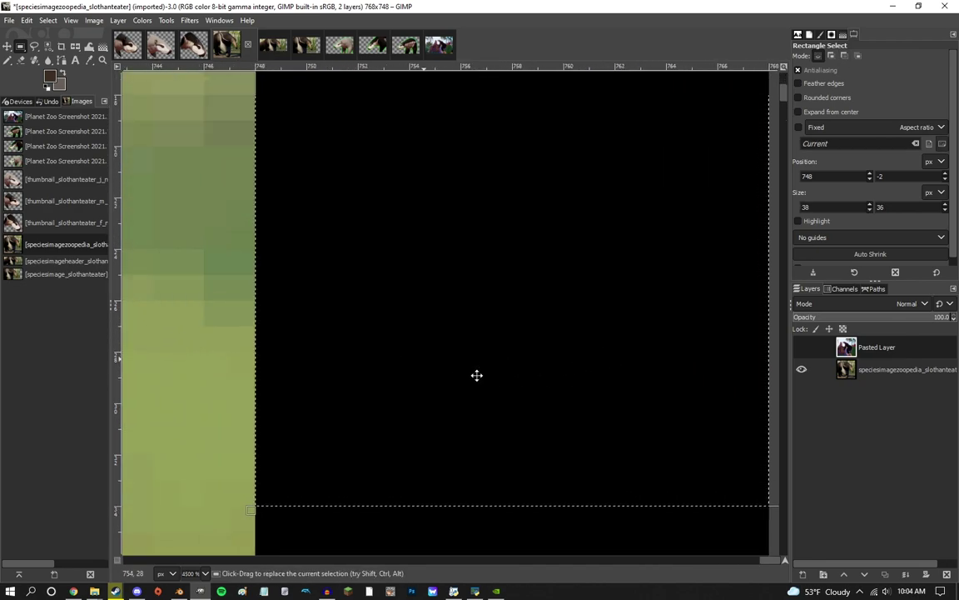
pyautogui.scroll(-8, 410, 339)
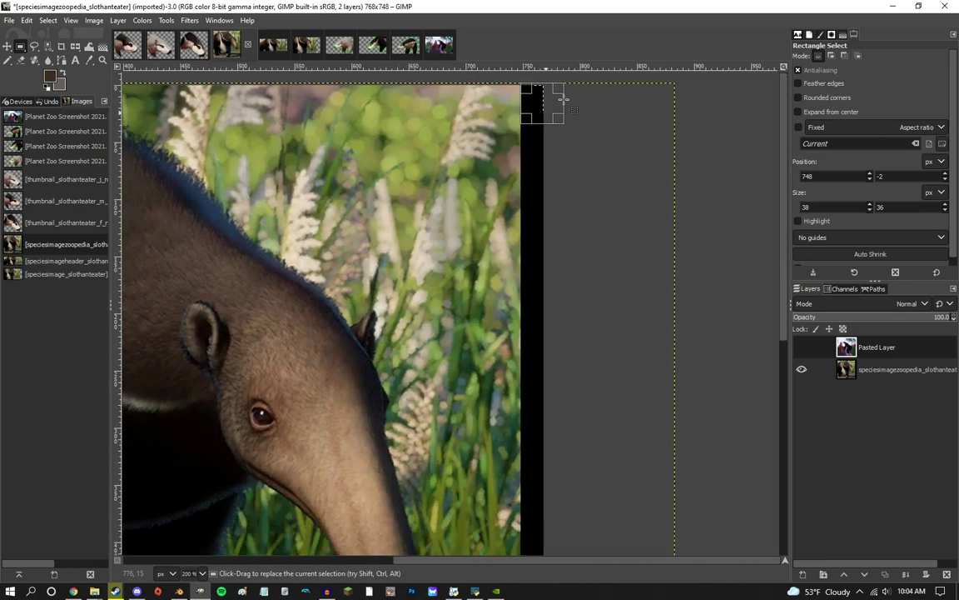
pyautogui.moveTo(549, 119); pyautogui.dragTo(552, 211)
pyautogui.hotkey('ctrl', 'shift', 'a')
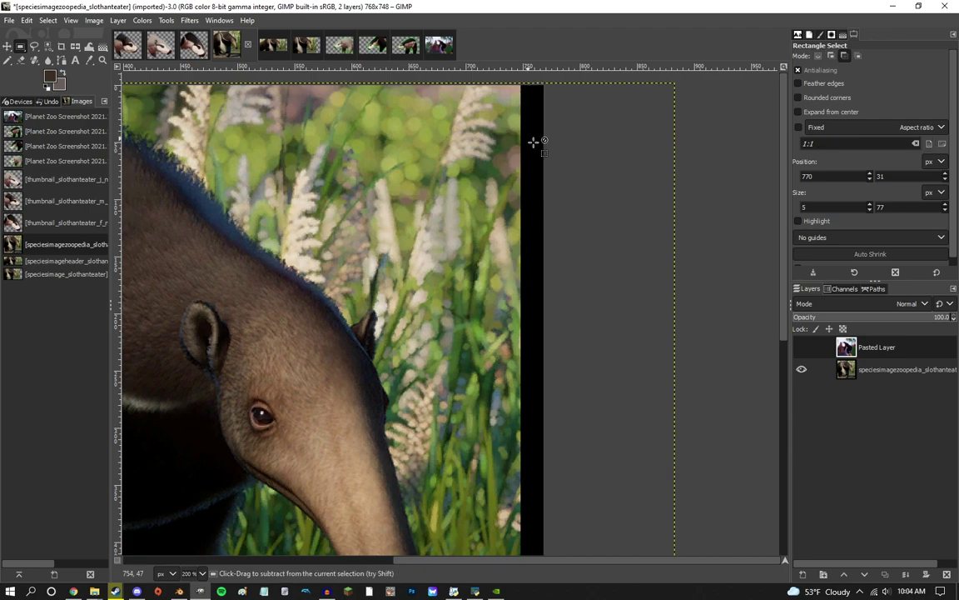
# Select the full-height black strip along the anteater picture's right edge with a rectangle about 114 × 949 px starting at 748, -3.
pyautogui.moveTo(523, 85); pyautogui.dragTo(651, 228)
pyautogui.scroll(6, 557, 219)
pyautogui.scroll(-6, 458, 200)
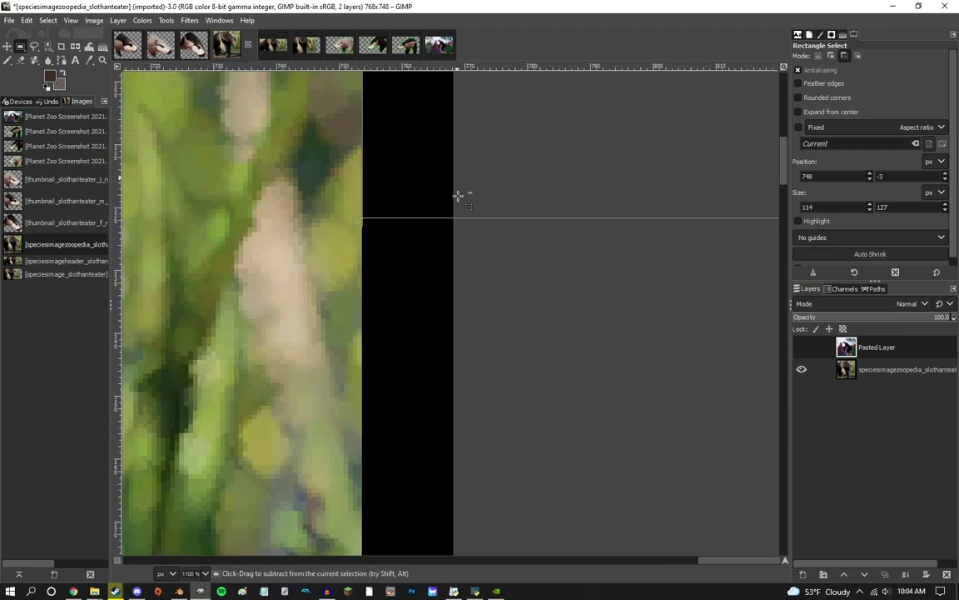
pyautogui.scroll(-4, 456, 132)
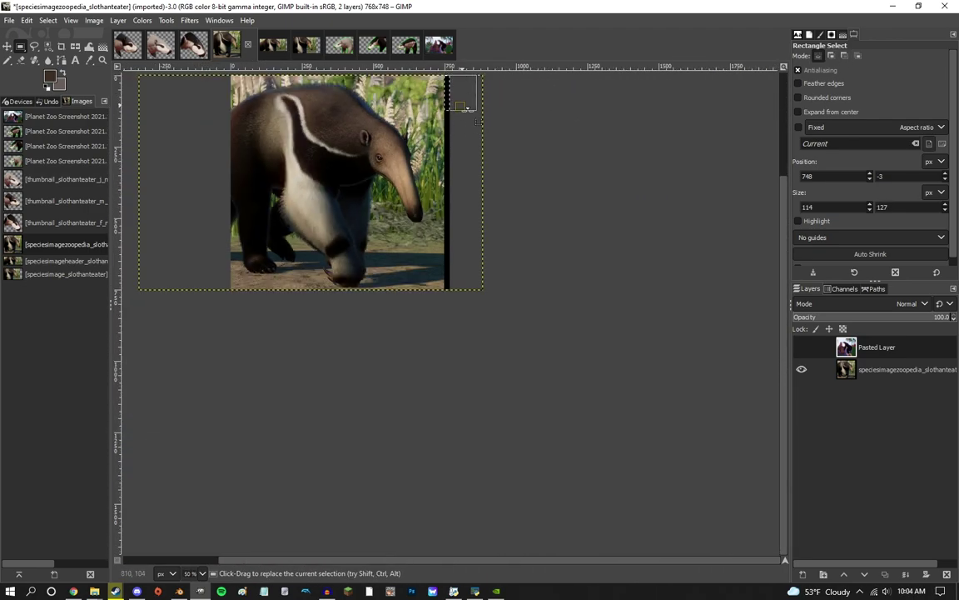
pyautogui.moveTo(477, 345); pyautogui.dragTo(477, 345)
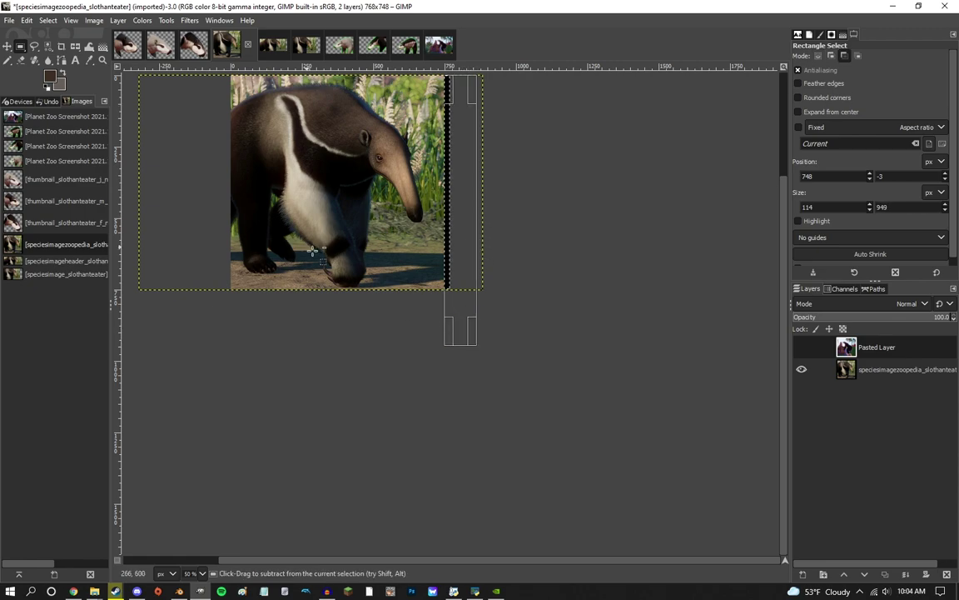
# Show the pasted layer again, clear the selected strip from it to expose the original black edge, and drop the selection.
pyautogui.scroll(2, 313, 232)
pyautogui.moveTo(315, 232); pyautogui.dragTo(390, 290)
pyautogui.scroll(-1, 391, 292)
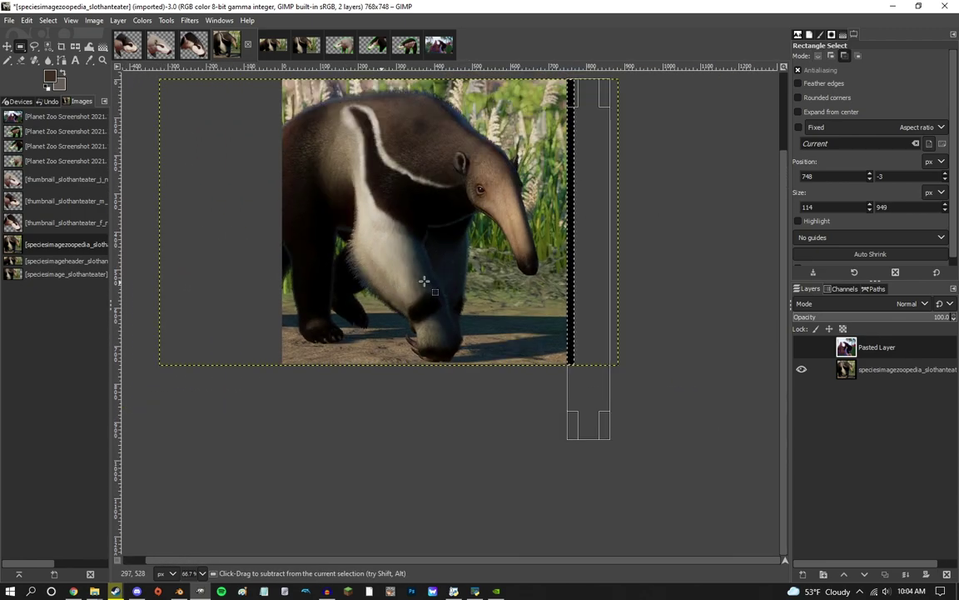
pyautogui.moveTo(614, 296); pyautogui.dragTo(626, 329)
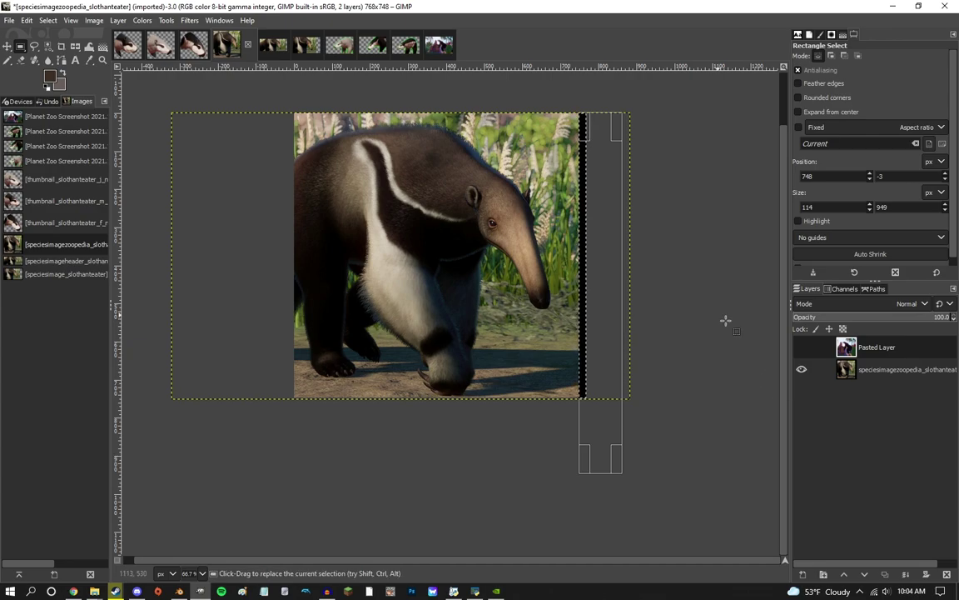
pyautogui.click(802, 347)
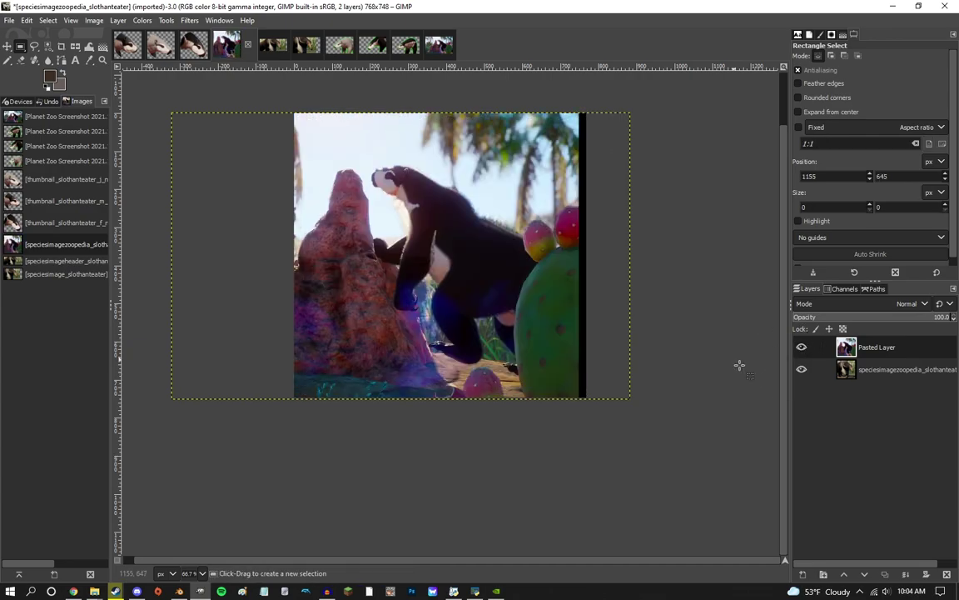
# Overwrite speciesimagezoopedia_slothanteater.PNG with the edited zoopedia picture.
pyautogui.scroll(4, 699, 400)
pyautogui.moveTo(568, 184); pyautogui.dragTo(618, 492)
pyautogui.scroll(-2, 583, 362)
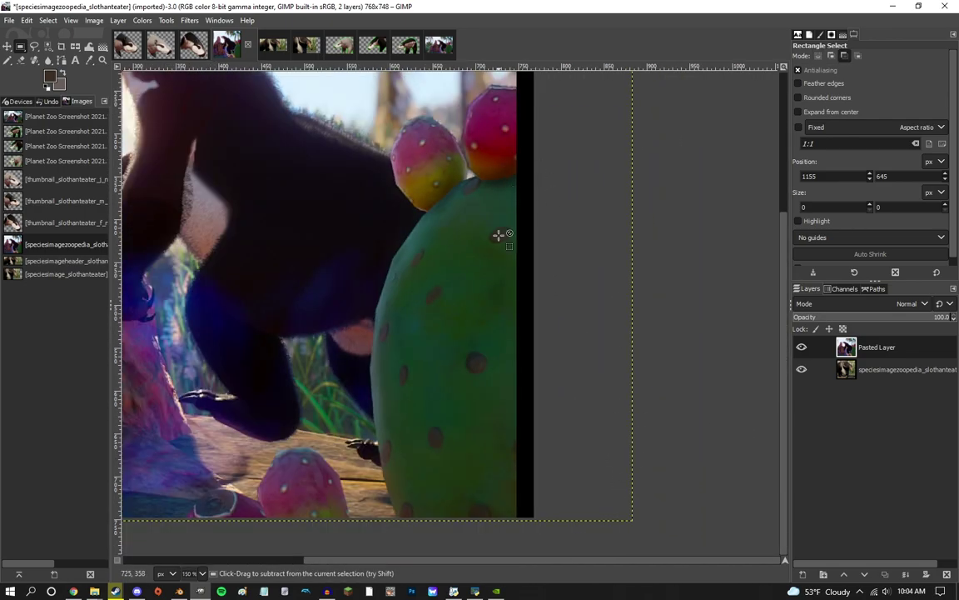
pyautogui.scroll(3, 528, 525)
pyautogui.hscroll(-4, 537, 172)
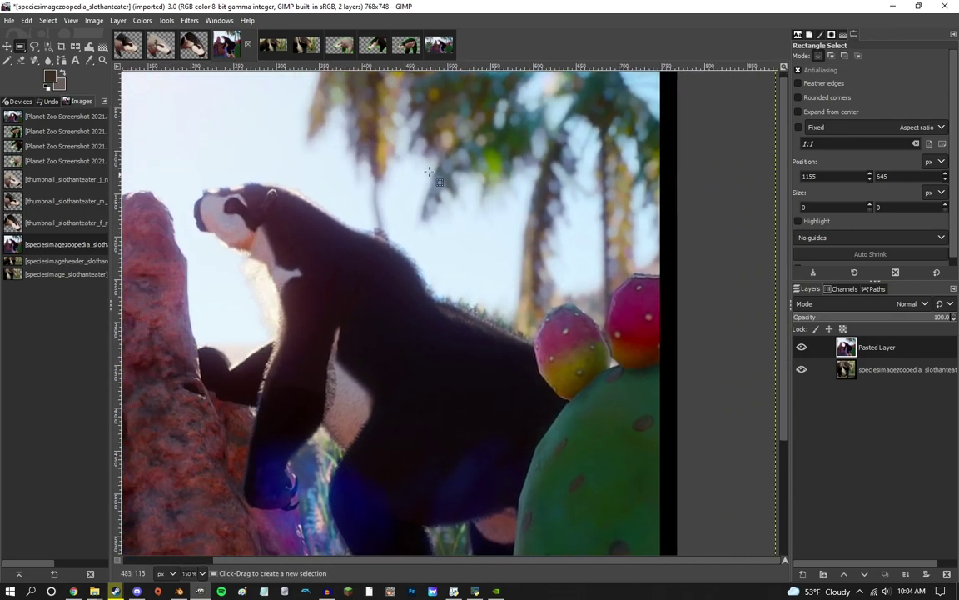
pyautogui.click(13, 24)
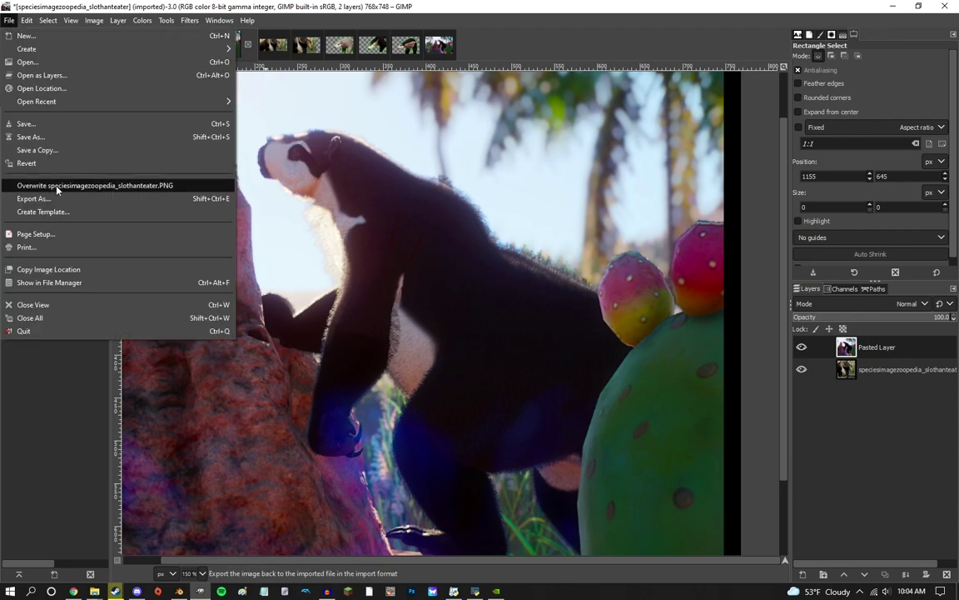
pyautogui.click(67, 184)
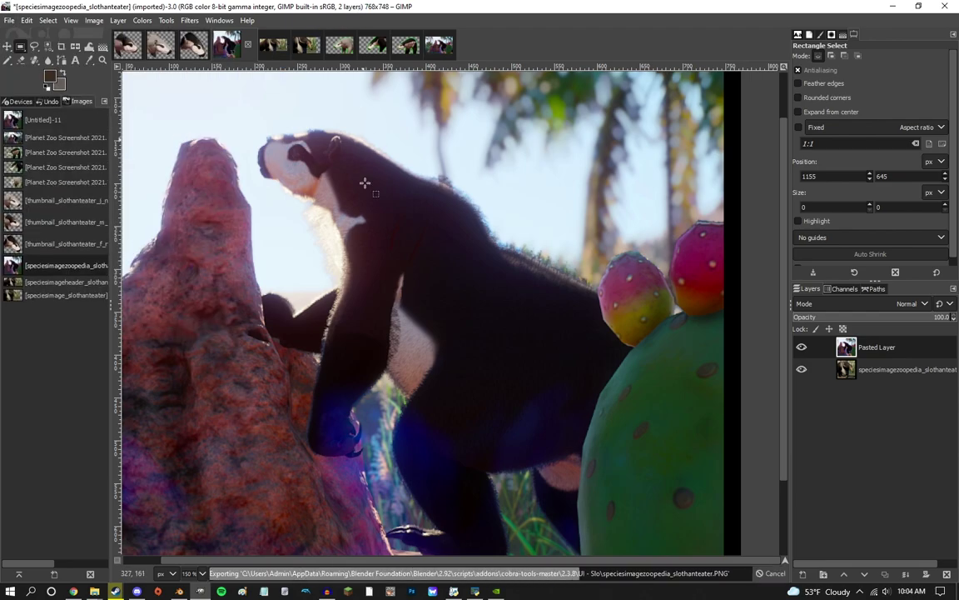
# Paste the screenshot into the speciesimageheader_slothanteater picture and scale it down to about 490 × 306 px around the animal.
pyautogui.click(273, 44)
pyautogui.hotkey('ctrl', 'v')
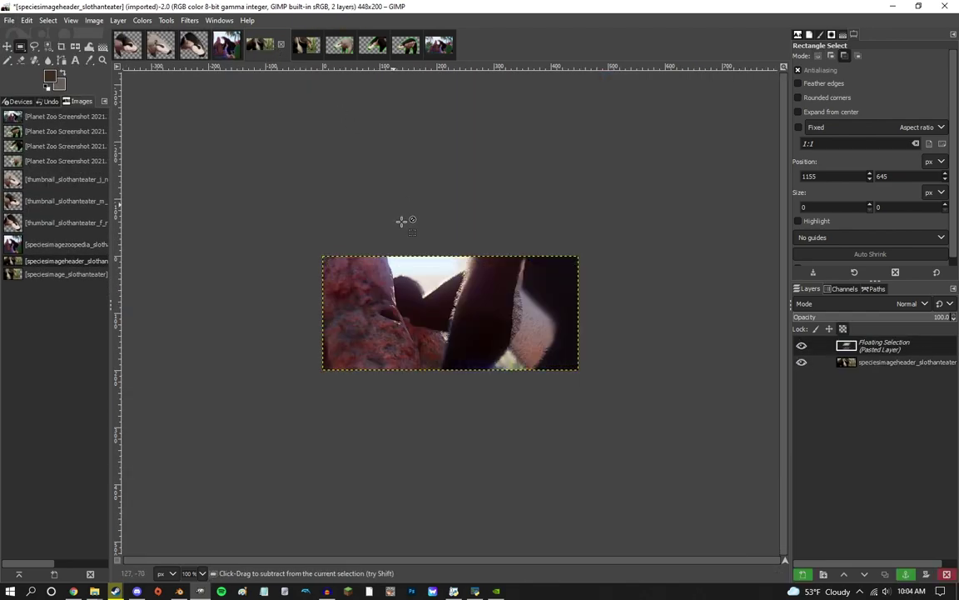
pyautogui.hotkey('shift', 's')
pyautogui.click(281, 199)
pyautogui.moveTo(259, 199); pyautogui.dragTo(366, 261)
pyautogui.moveTo(538, 369); pyautogui.dragTo(420, 311)
pyautogui.scroll(3, 471, 319)
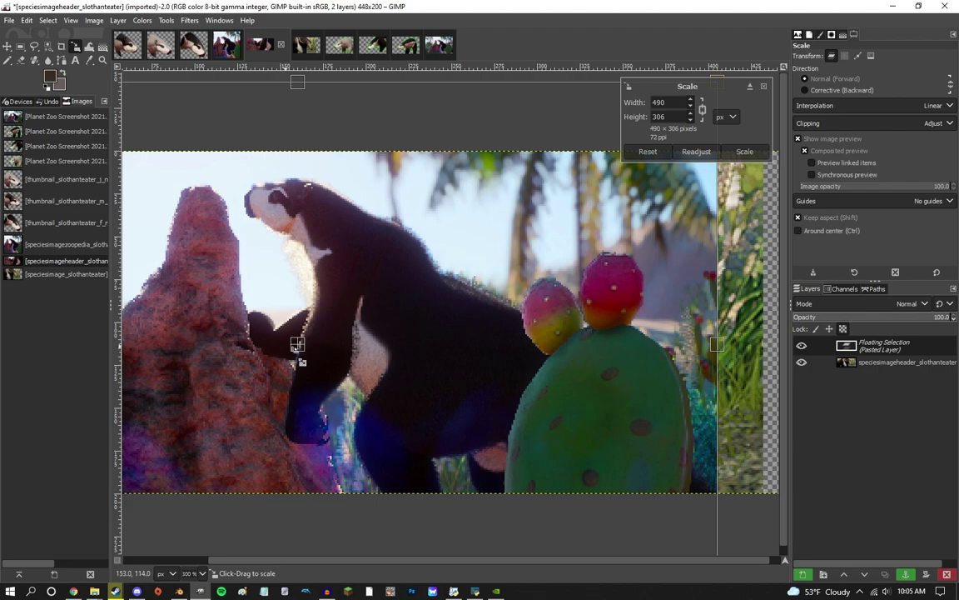
pyautogui.scroll(3, 298, 343)
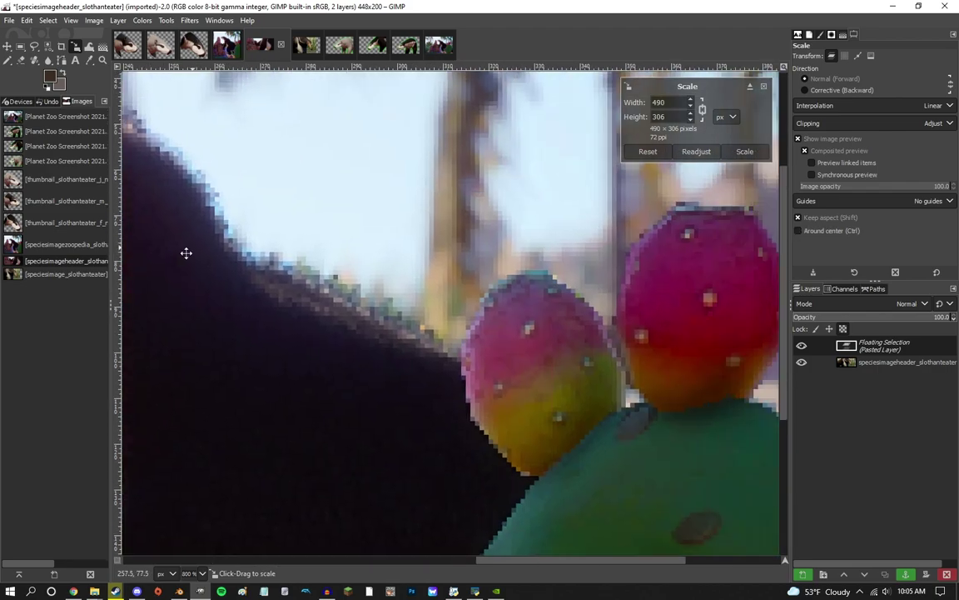
pyautogui.moveTo(186, 253); pyautogui.dragTo(118, 251)
pyautogui.click(743, 153)
pyautogui.moveTo(564, 248); pyautogui.dragTo(143, 233)
pyautogui.moveTo(299, 254); pyautogui.dragTo(309, 257)
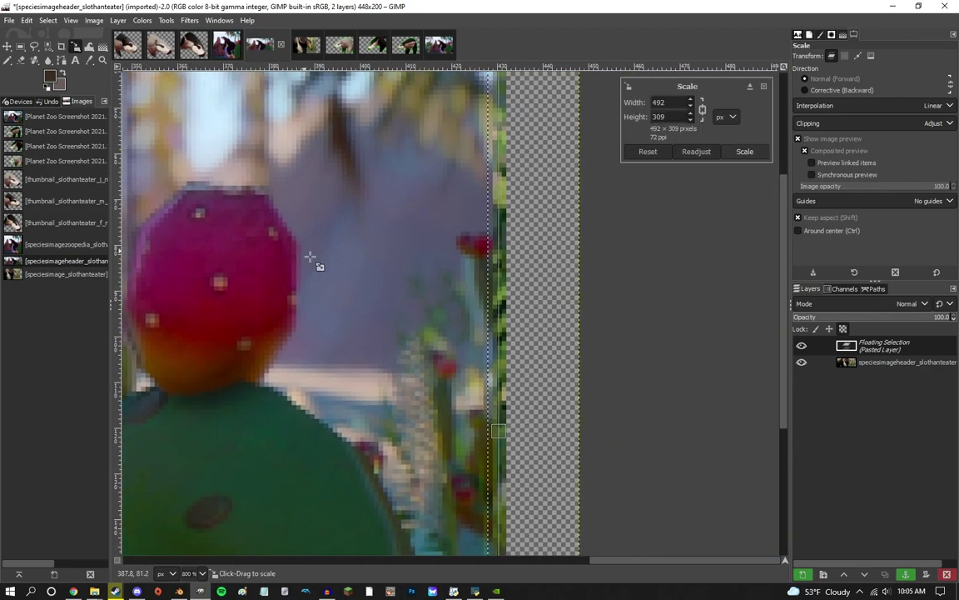
pyautogui.press('Return')
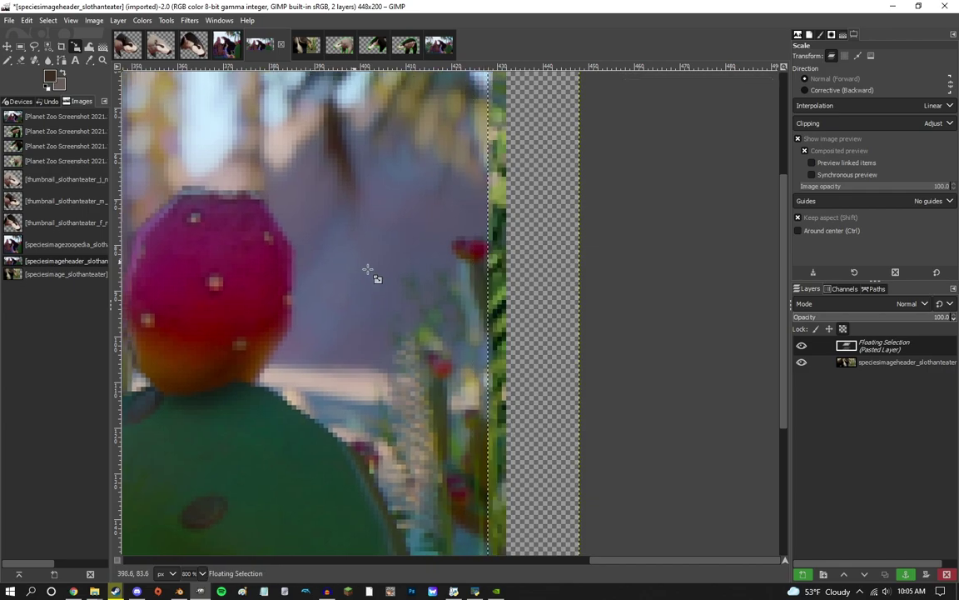
# Nudge the floating screenshot right until its edge lines up with the transparent strip along the header picture's right edge.
pyautogui.press('m')
pyautogui.press('Right')
pyautogui.press('Right')
pyautogui.press('Right')
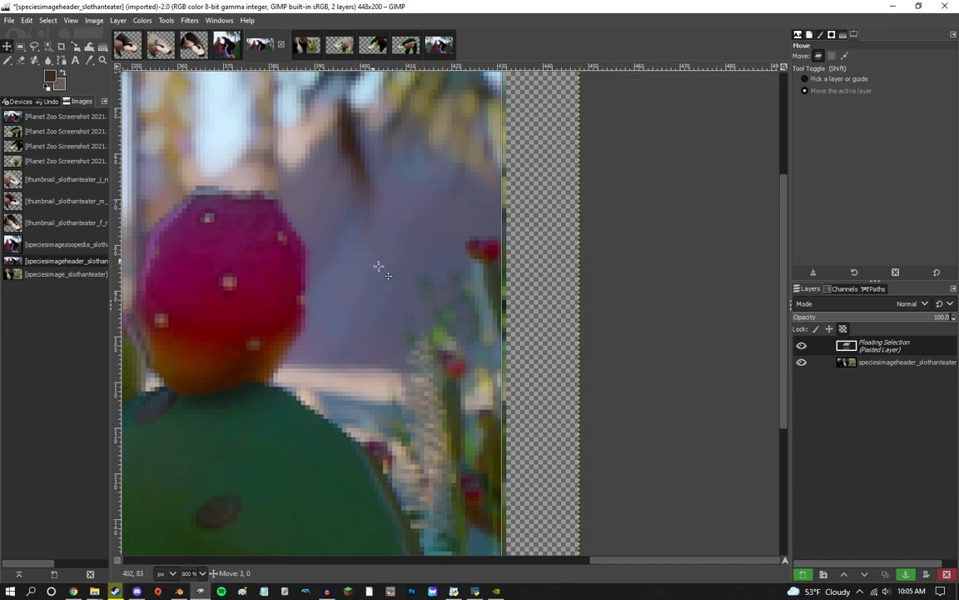
pyautogui.moveTo(379, 267); pyautogui.dragTo(435, 261)
pyautogui.scroll(-4, 375, 266)
pyautogui.scroll(10, 486, 243)
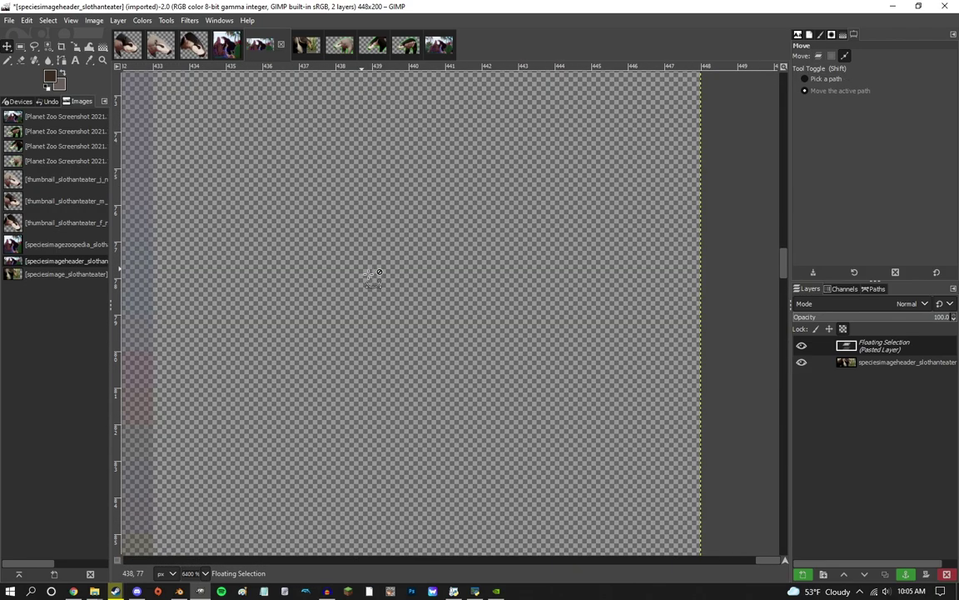
pyautogui.hscroll(-3, 372, 275)
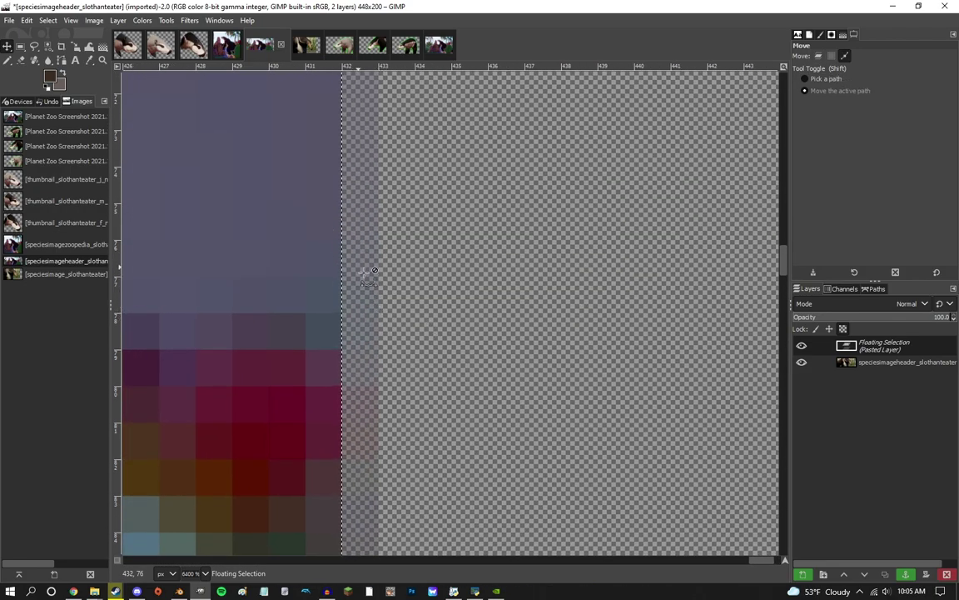
pyautogui.scroll(-1, 367, 271)
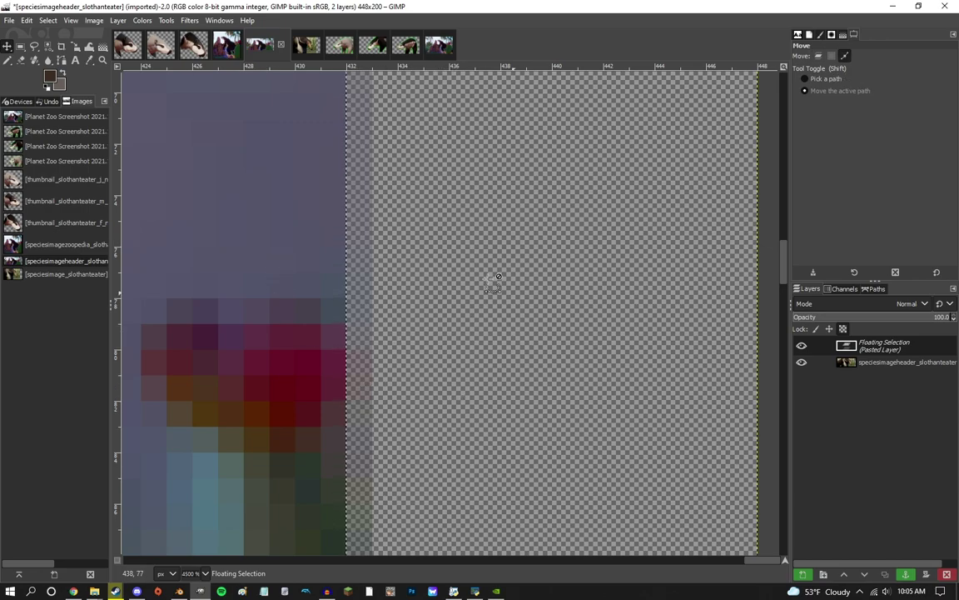
pyautogui.scroll(-10, 463, 280)
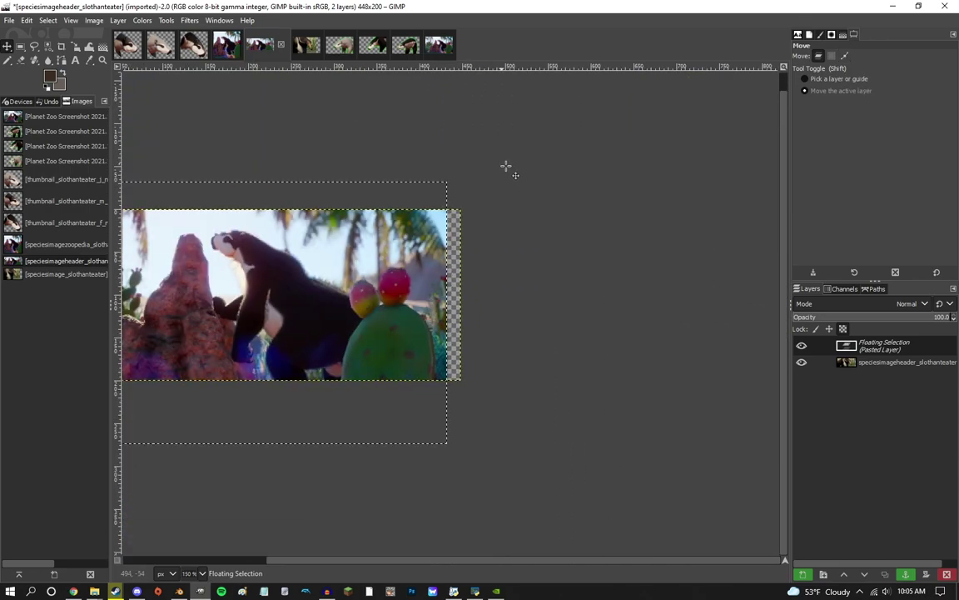
pyautogui.moveTo(505, 166); pyautogui.dragTo(694, 144)
# Merge the floating screenshot into the header picture's layer and overwrite speciesimageheader_slothanteater.PNG with the result.
pyautogui.click(10, 21)
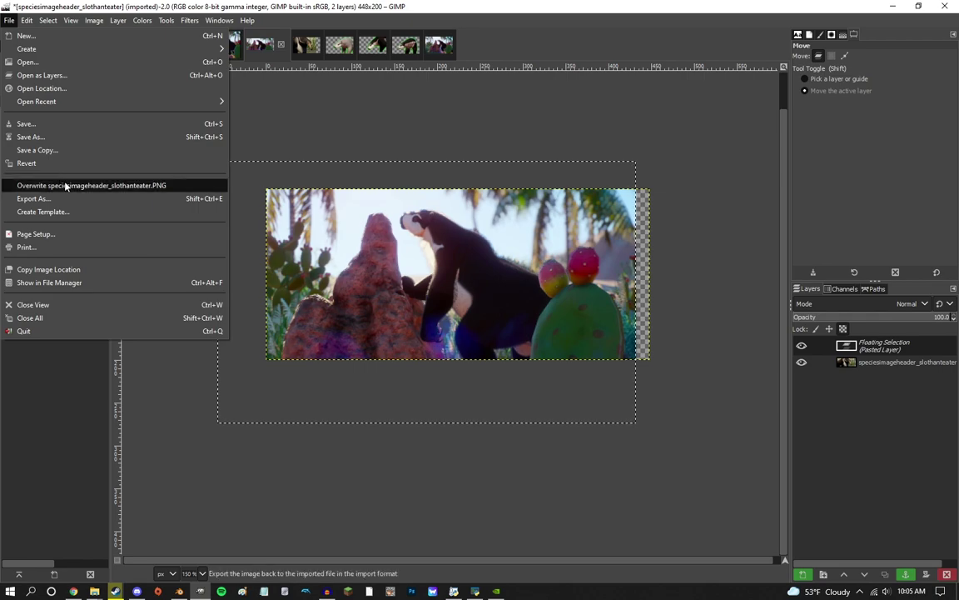
pyautogui.click(62, 185)
pyautogui.press('r')
pyautogui.click(279, 111)
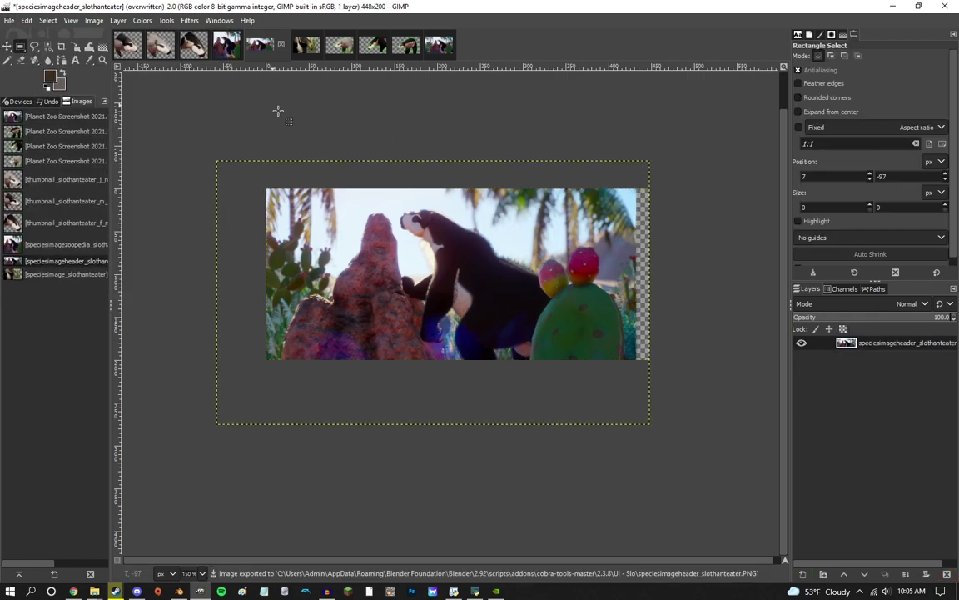
pyautogui.click(10, 21)
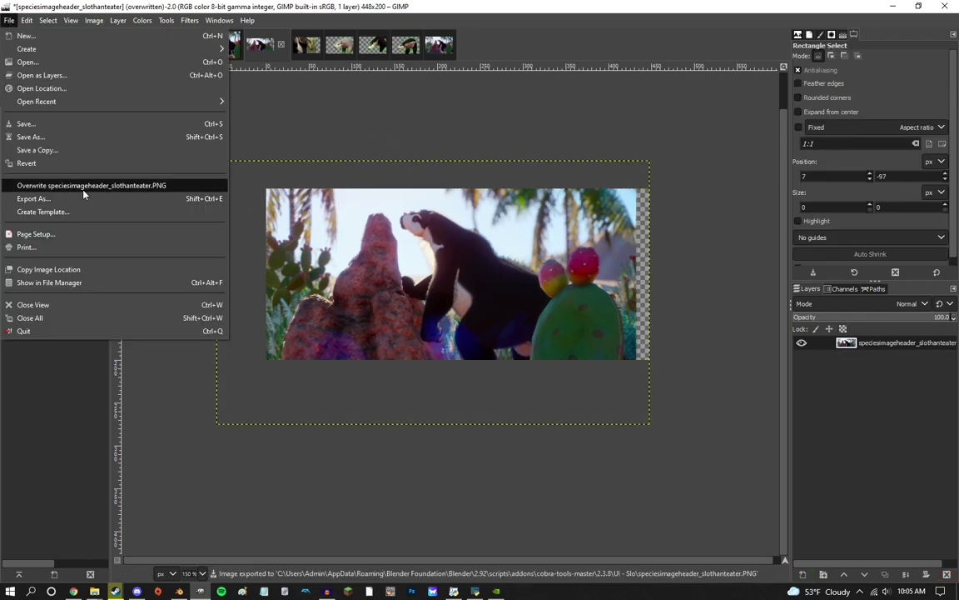
pyautogui.click(74, 178)
# Paste the screenshot into the speciesimage_slothanteater picture and scale it down to about 327 × 204 px.
pyautogui.click(308, 45)
pyautogui.hotkey('ctrl', 'v')
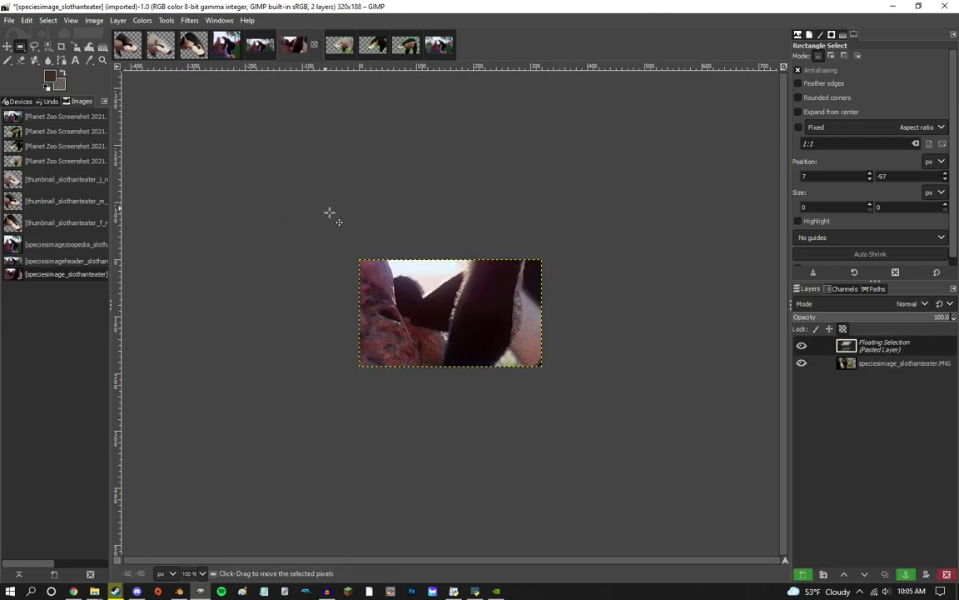
pyautogui.hotkey('shift', 's')
pyautogui.moveTo(214, 163); pyautogui.dragTo(357, 189)
pyautogui.moveTo(477, 335); pyautogui.dragTo(424, 311)
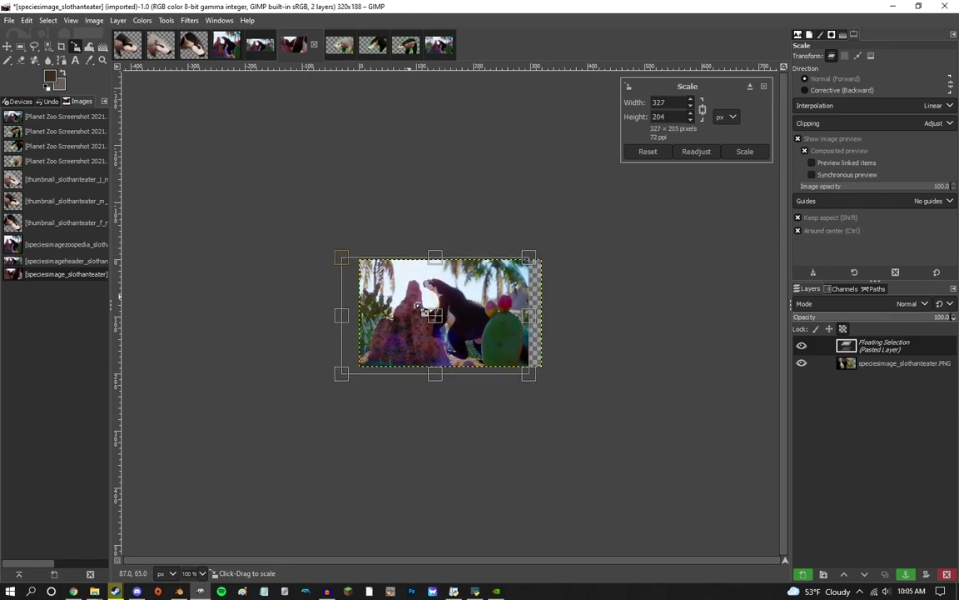
pyautogui.click(734, 153)
# Move the floating screenshot left, keeping the picture's right-hand strip transparent, and overwrite speciesimage_slothanteater.PNG.
pyautogui.press('m')
pyautogui.keyDown('ctrl'); pyautogui.scroll(5, 466, 284); pyautogui.keyUp('ctrl')
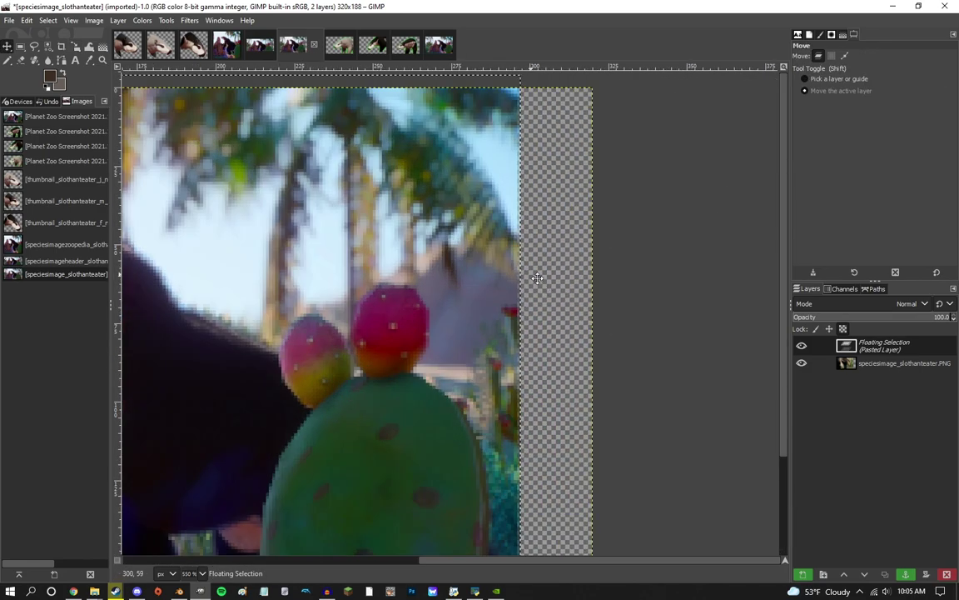
pyautogui.moveTo(466, 284); pyautogui.dragTo(388, 270)
pyautogui.scroll(-4, 388, 271)
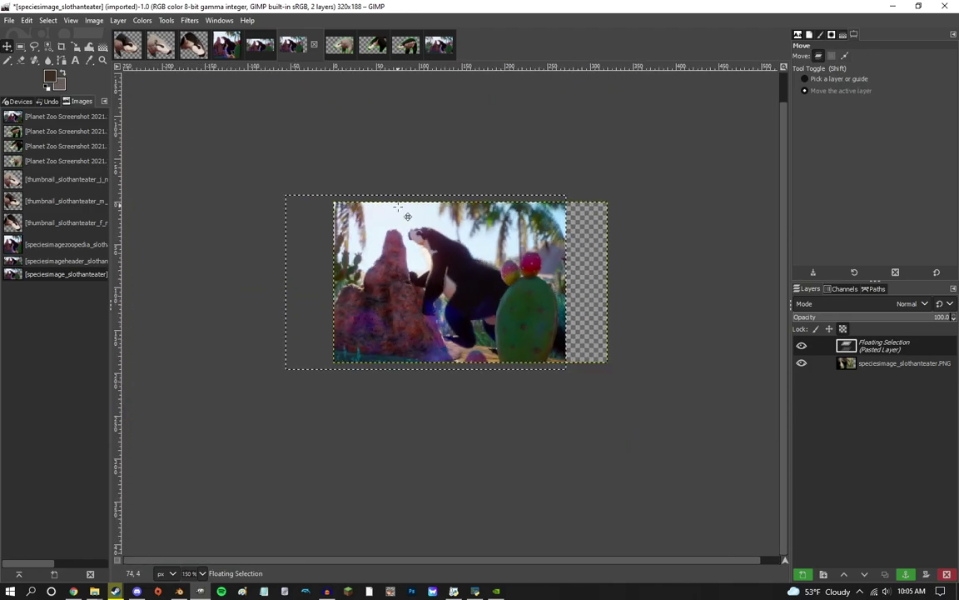
pyautogui.click(9, 20)
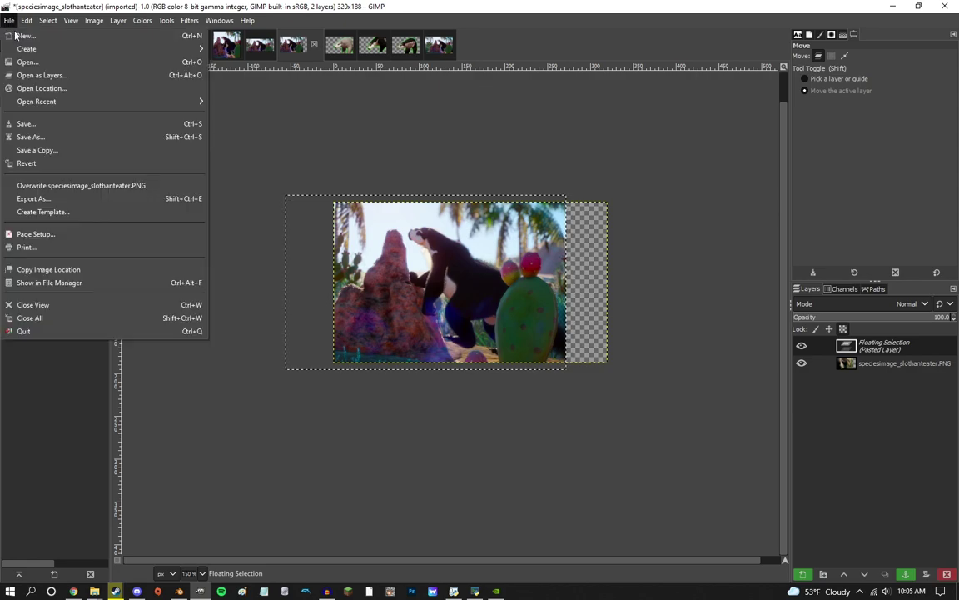
pyautogui.click(79, 181)
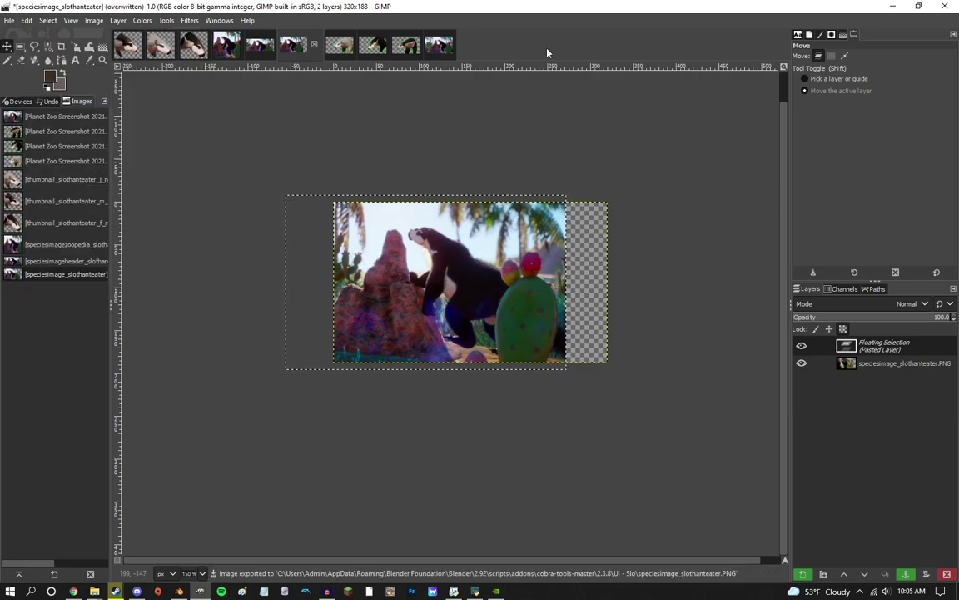
# Quit GIMP, discarding the unsaved changes, and view the zoopediamap_slothanteater picture in the UI - Slo folder.
pyautogui.click(945, 6)
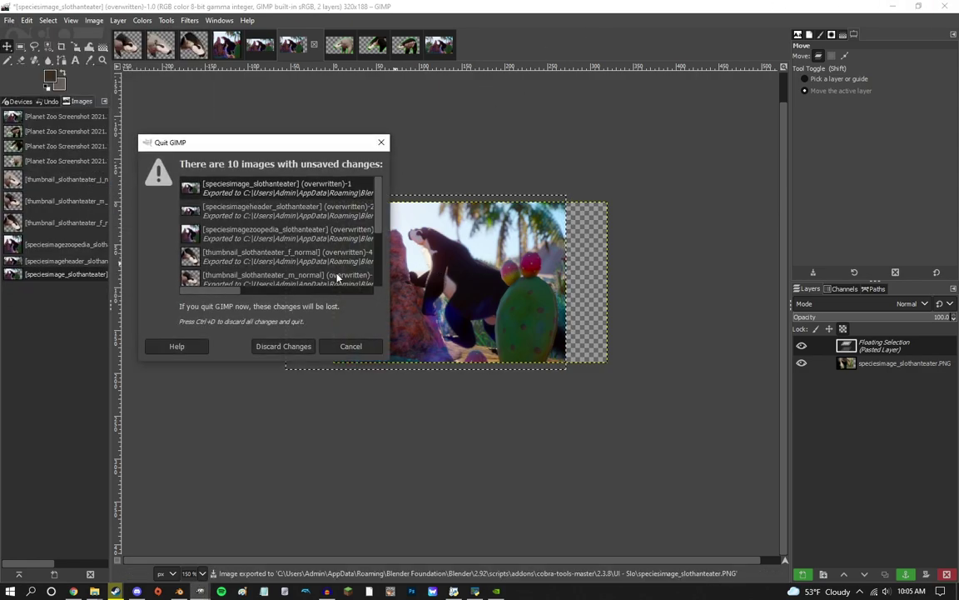
pyautogui.click(307, 348)
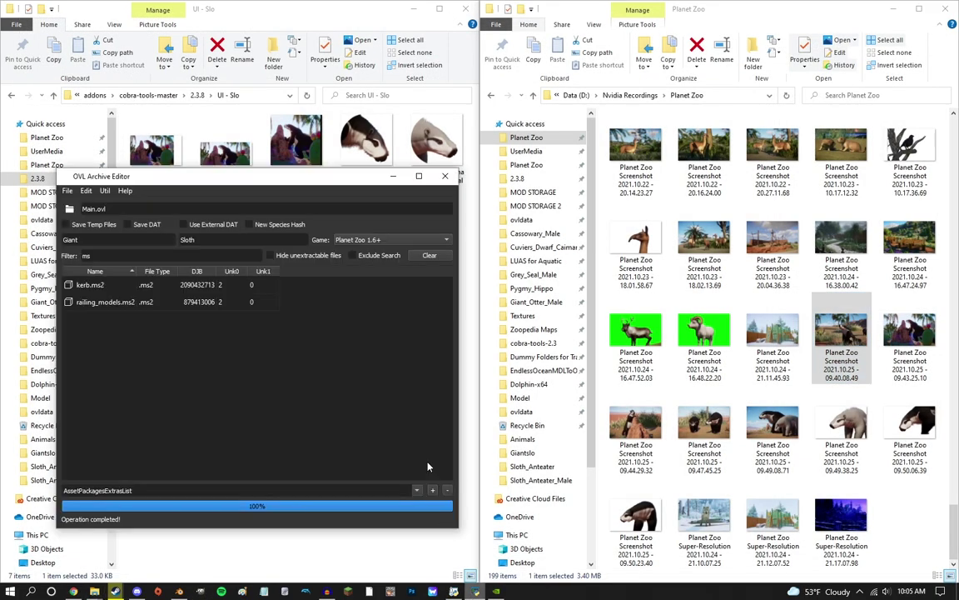
pyautogui.moveTo(341, 186); pyautogui.dragTo(343, 285)
pyautogui.doubleClick(235, 214)
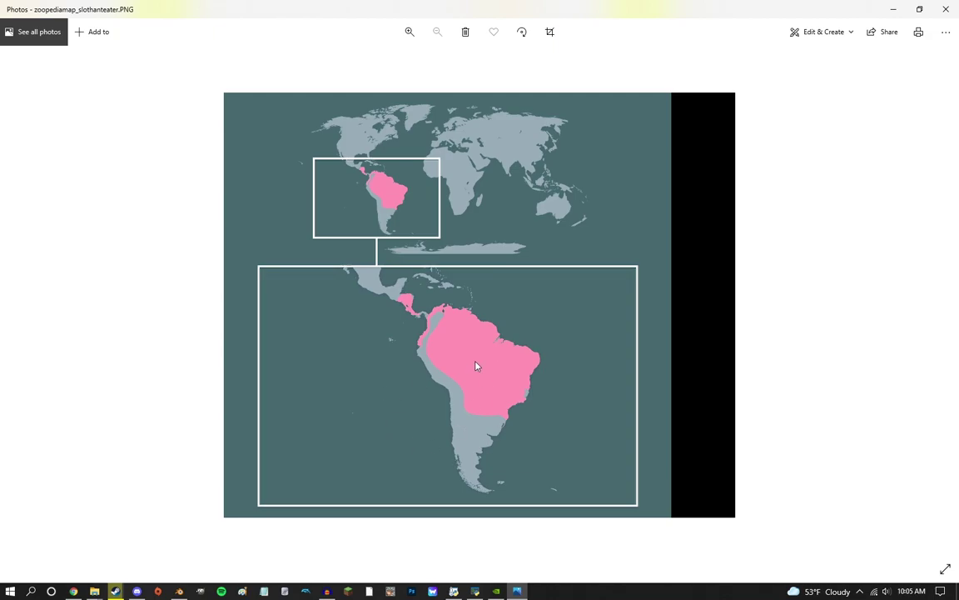
pyautogui.click(945, 9)
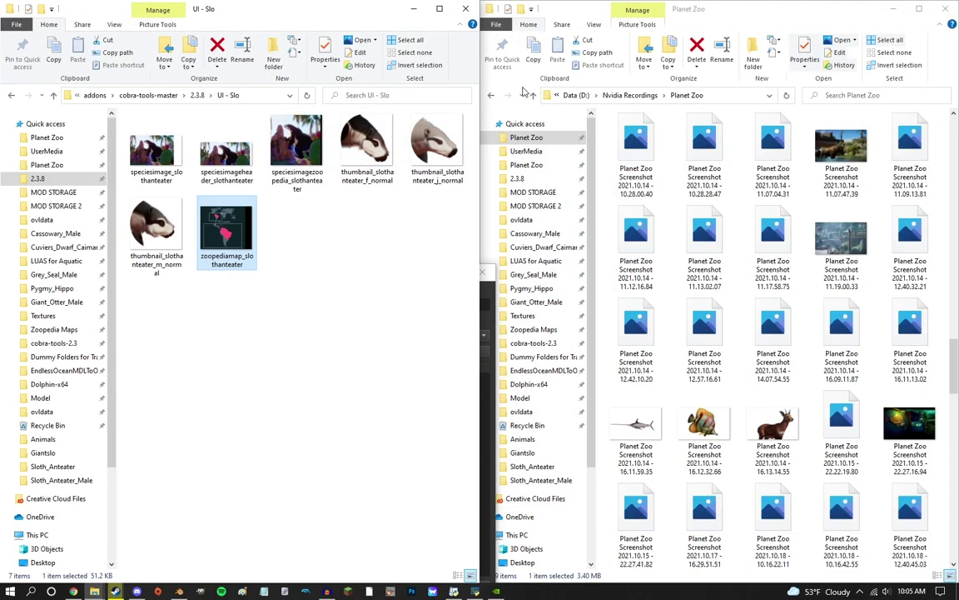
# Load AnimalSpecies_Giantslo.ovl from the mod's UI Textures folder into the OVL Archive Editor and inject the speciesimage_slothanteater picture.
pyautogui.click(523, 316)
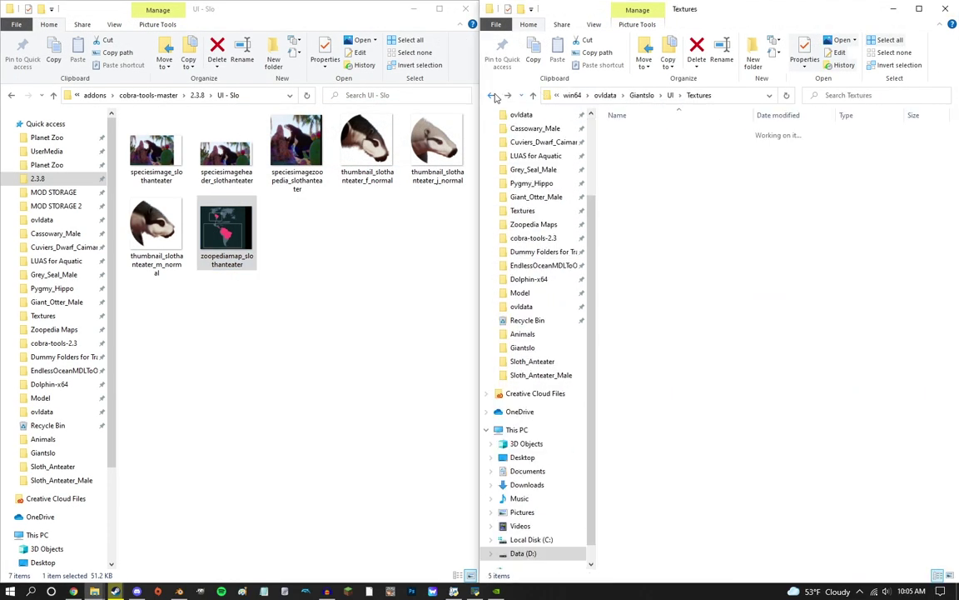
pyautogui.doubleClick(655, 131)
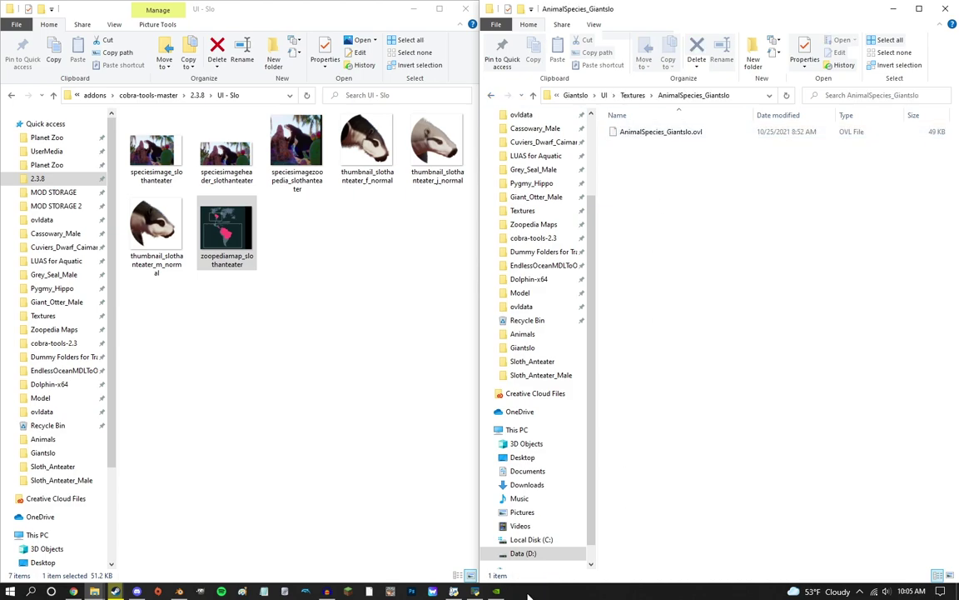
pyautogui.click(475, 591)
pyautogui.moveTo(679, 132); pyautogui.dragTo(467, 165)
pyautogui.moveTo(155, 152); pyautogui.dragTo(402, 323)
# Save the archive over AnimalSpecies_Giantslo.ovl in its UI Textures subfolder and return to the Textures folder in File Explorer.
pyautogui.moveTo(437, 212); pyautogui.dragTo(433, 212)
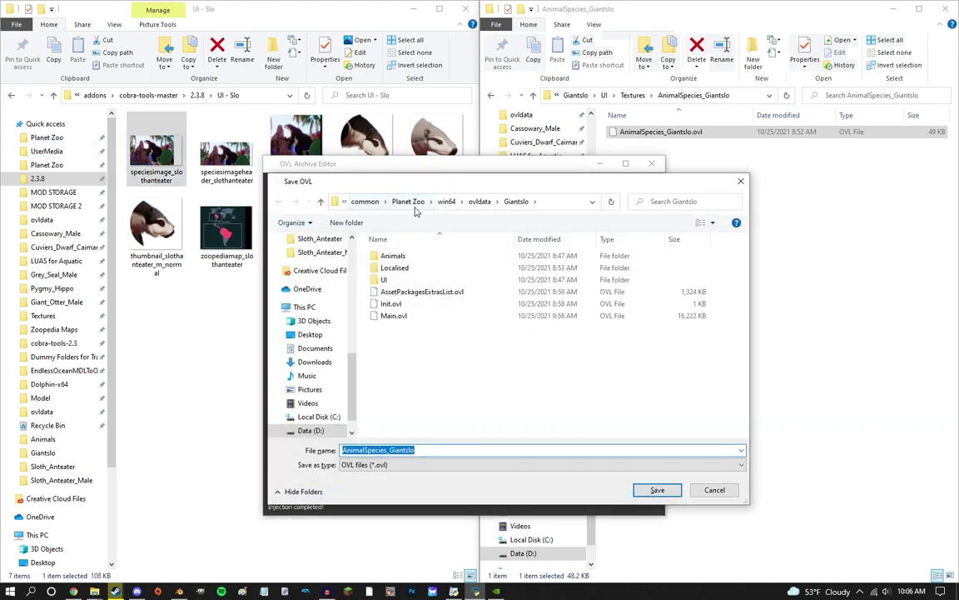
pyautogui.doubleClick(385, 280)
pyautogui.doubleClick(398, 256)
pyautogui.doubleClick(400, 256)
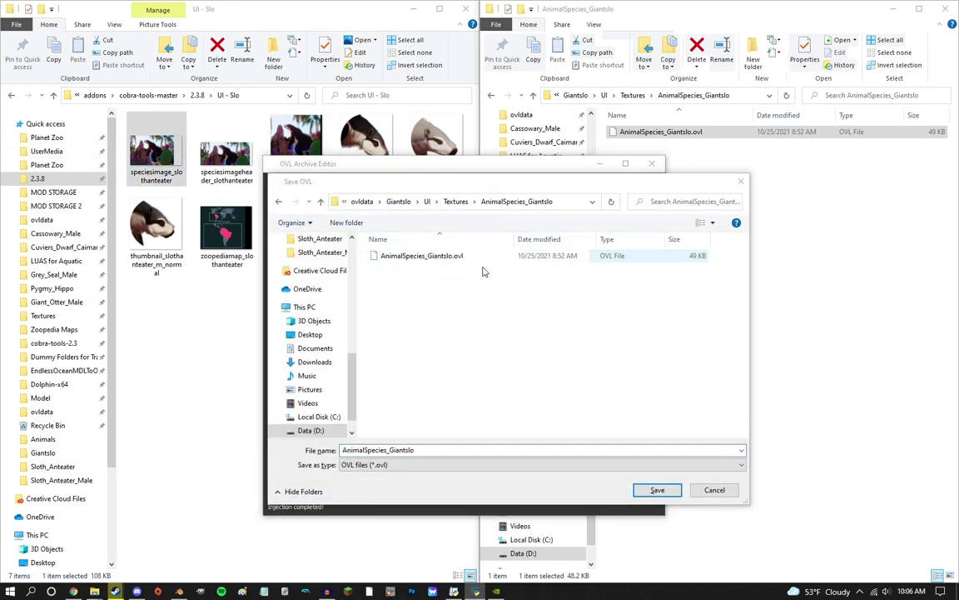
pyautogui.doubleClick(399, 256)
pyautogui.click(508, 297)
pyautogui.click(633, 95)
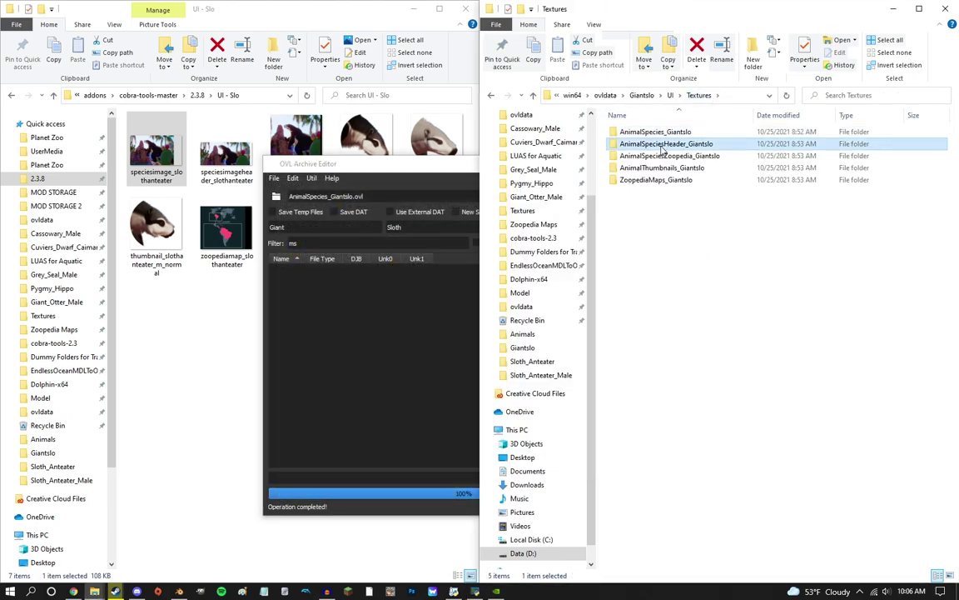
# Load AnimalSpeciesHeader_Giantslo.ovl from its Textures subfolder into the OVL Archive Editor and inject the speciesimageheader_slothanteater picture.
pyautogui.doubleClick(658, 133)
pyautogui.moveTo(471, 196); pyautogui.dragTo(429, 204)
pyautogui.moveTo(227, 154); pyautogui.dragTo(416, 341)
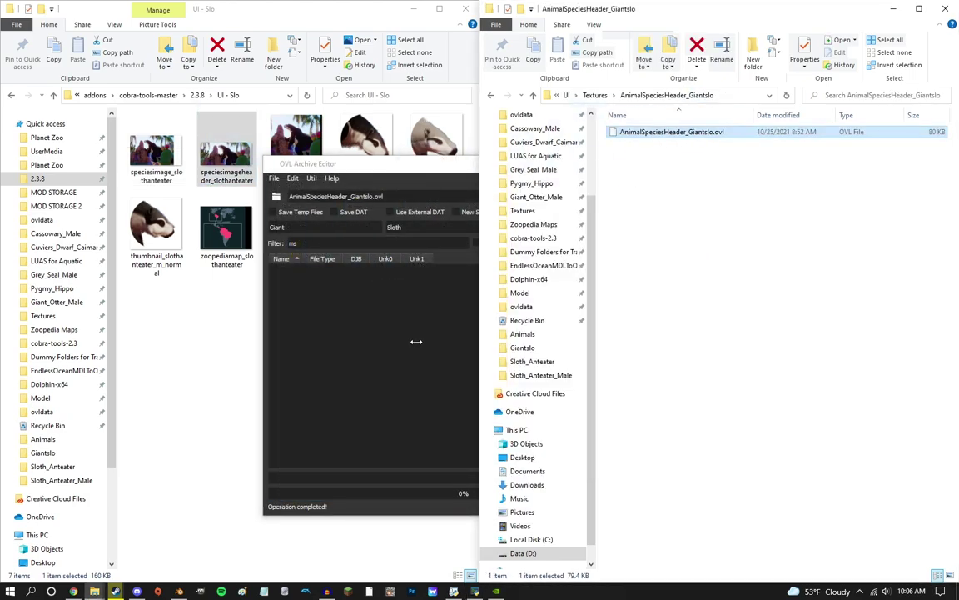
# Save the header archive over AnimalSpeciesHeader_Giantslo.ovl in the AnimalSpeciesHeader_Giantslo folder under UI Textures.
pyautogui.click(401, 169)
pyautogui.hotkey('ctrl', 's')
pyautogui.click(463, 201)
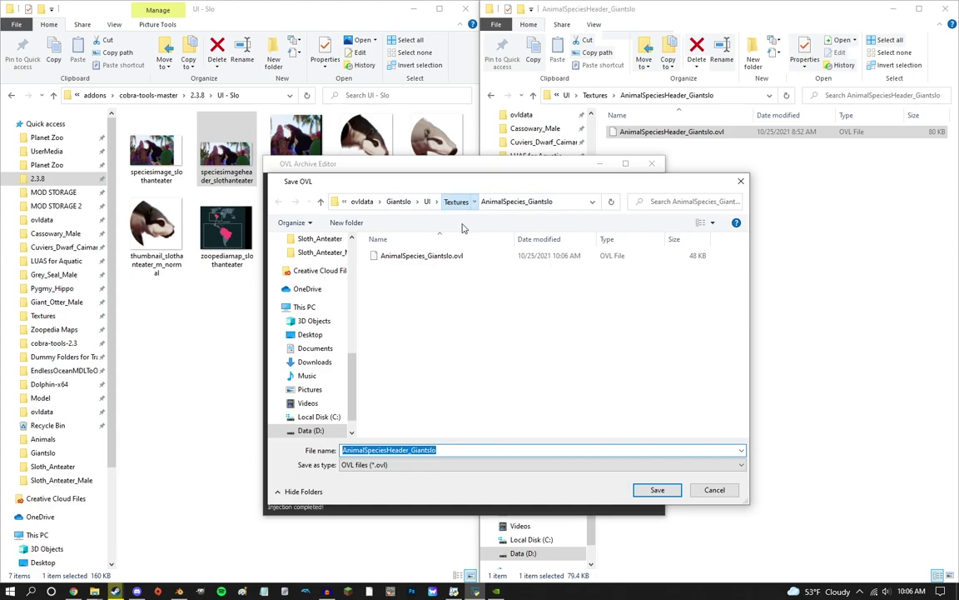
pyautogui.doubleClick(457, 271)
pyautogui.press('Return')
pyautogui.click(502, 298)
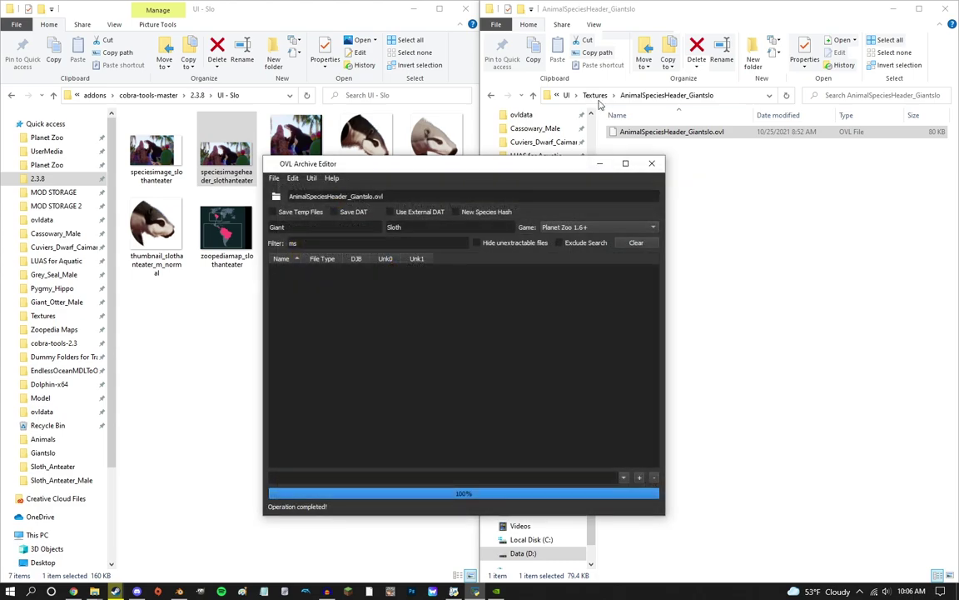
# Load AnimalSpeciesZoopedia_Giantslo.ovl from its Textures subfolder into the OVL Archive Editor and inject the speciesimagezoopedia_slothanteater picture.
pyautogui.click(596, 95)
pyautogui.doubleClick(658, 159)
pyautogui.moveTo(652, 134); pyautogui.dragTo(358, 191)
pyautogui.click(340, 158)
# Save the Zoopedia archive over AnimalSpeciesZoopedia_Giantslo.ovl in the AnimalSpeciesZoopedia_Giantslo folder under UI Textures.
pyautogui.hotkey('ctrl', 's')
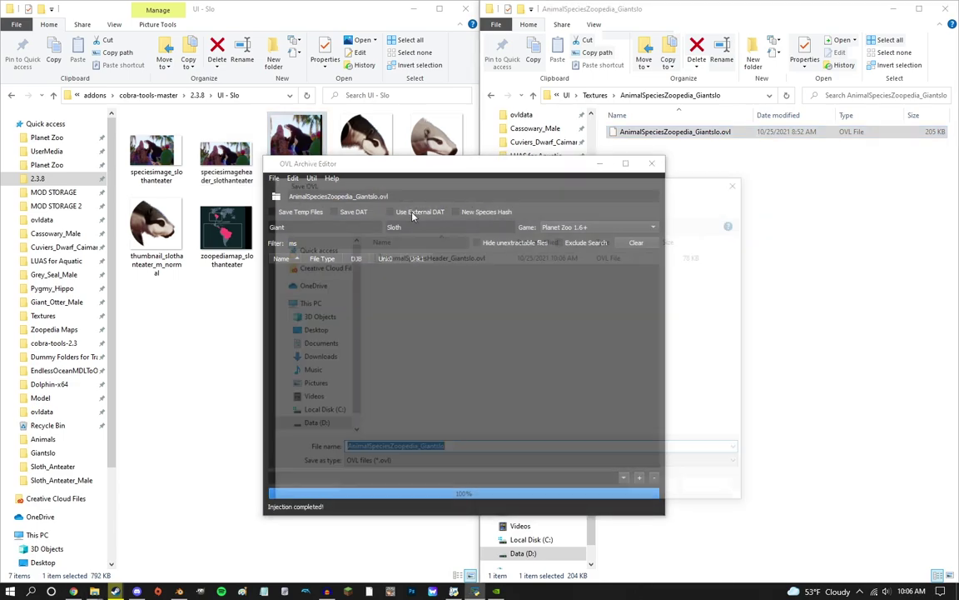
pyautogui.click(420, 202)
pyautogui.doubleClick(466, 277)
pyautogui.press('Return')
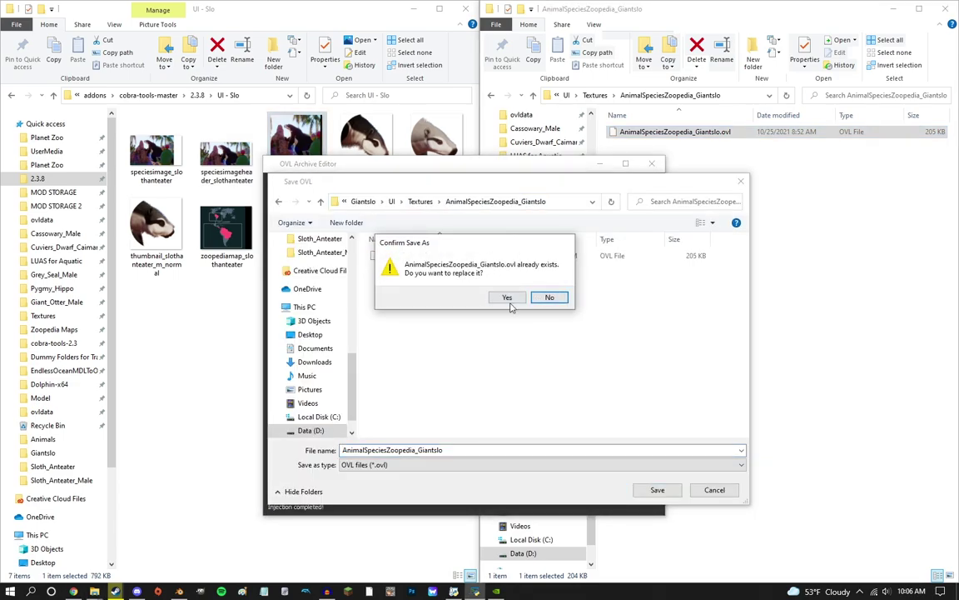
pyautogui.click(505, 298)
# Load AnimalThumbnails_Giantslo.ovl from its Textures subfolder into the OVL Archive Editor and inject the f, j and m slothanteater thumbnail pictures together.
pyautogui.click(594, 95)
pyautogui.doubleClick(653, 167)
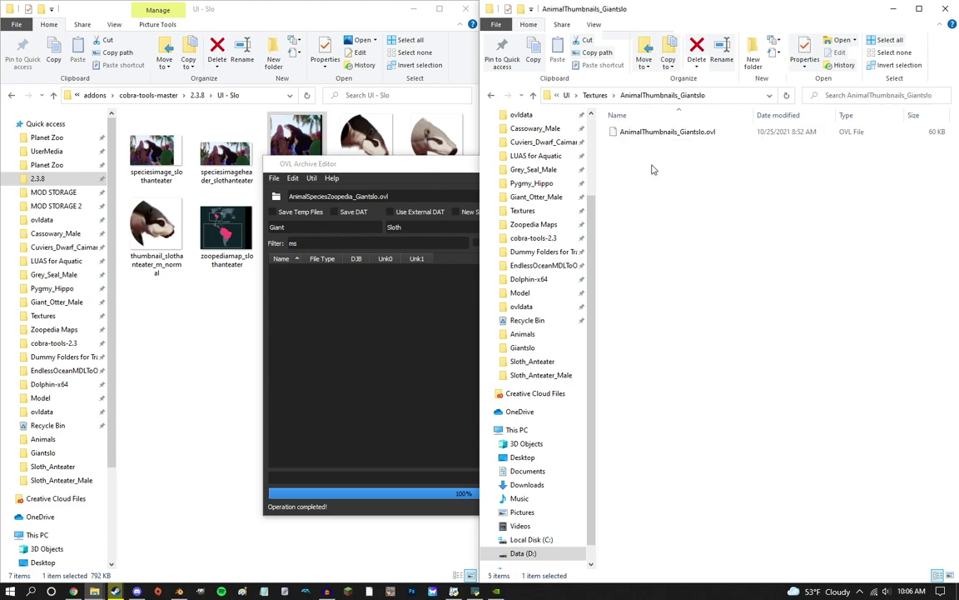
pyautogui.moveTo(641, 139); pyautogui.dragTo(375, 207)
pyautogui.click(365, 139)
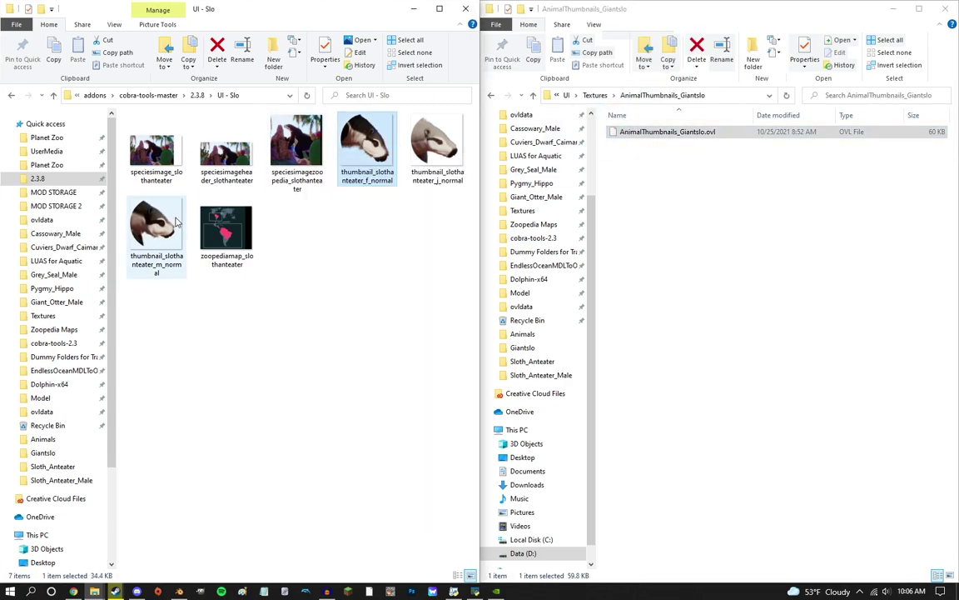
pyautogui.keyDown('shift'); pyautogui.click(166, 226); pyautogui.keyUp('shift')
pyautogui.moveTo(157, 218); pyautogui.dragTo(467, 378)
# Save the thumbnails archive over AnimalThumbnails_Giantslo.ovl in the AnimalThumbnails_Giantslo folder under UI Textures.
pyautogui.hotkey('ctrl', 's')
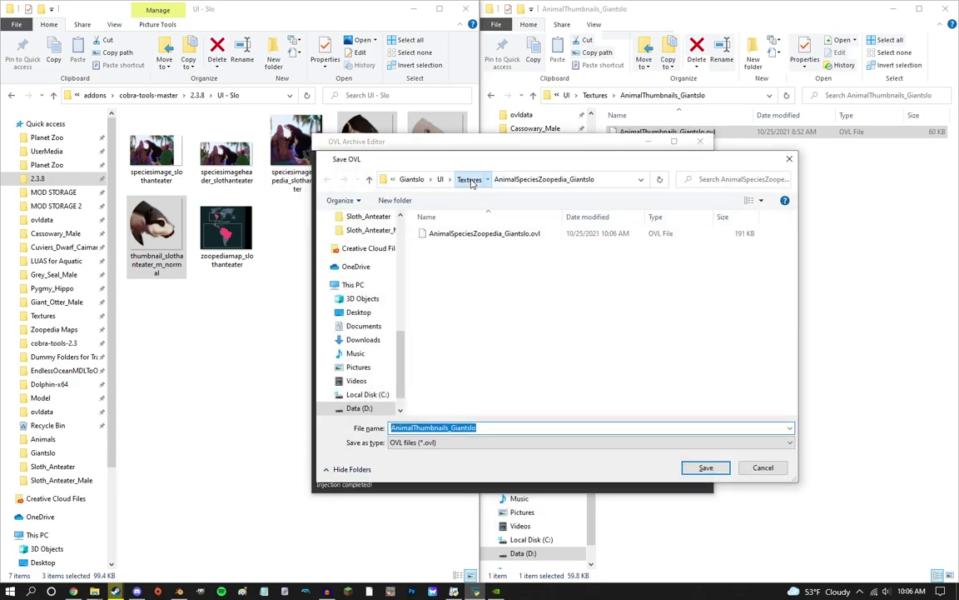
pyautogui.click(468, 180)
pyautogui.doubleClick(490, 263)
pyautogui.press('Return')
pyautogui.click(509, 298)
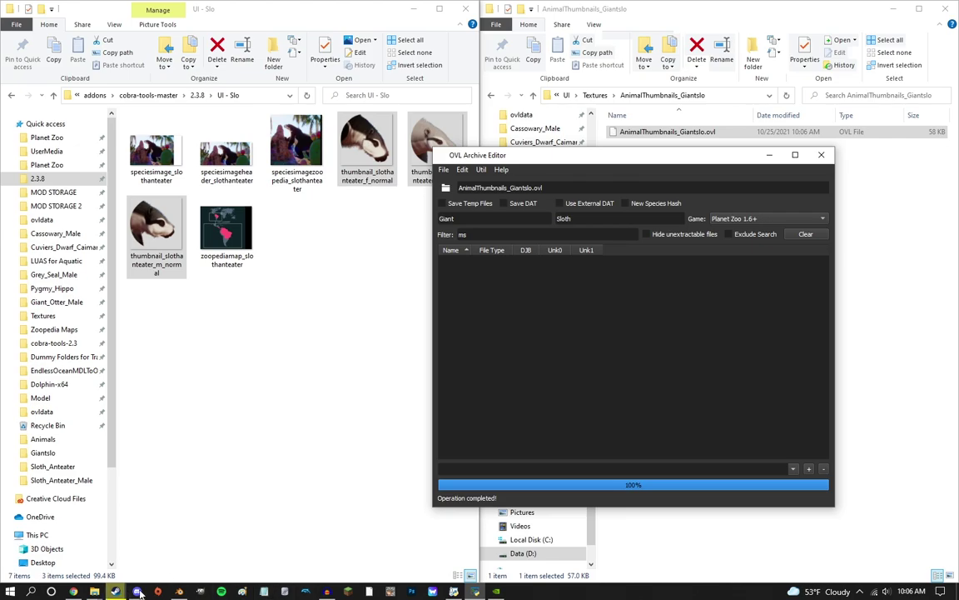
# Examine the speciesimagezoopedia_slothanteater and thumbnail_slothanteater_f_normal pictures up close in Photos, closing each one after viewing.
pyautogui.doubleClick(309, 175)
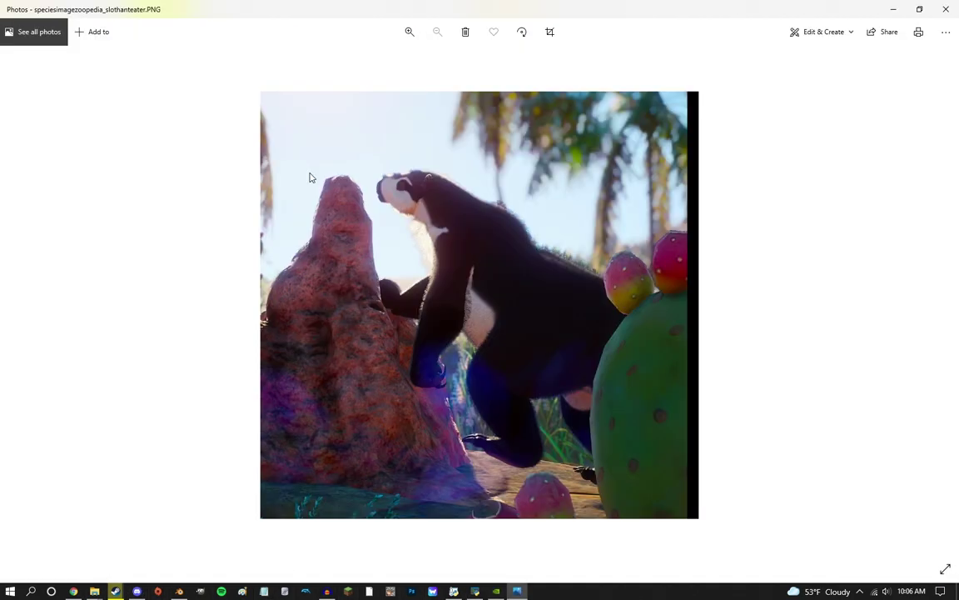
pyautogui.scroll(3, 411, 194)
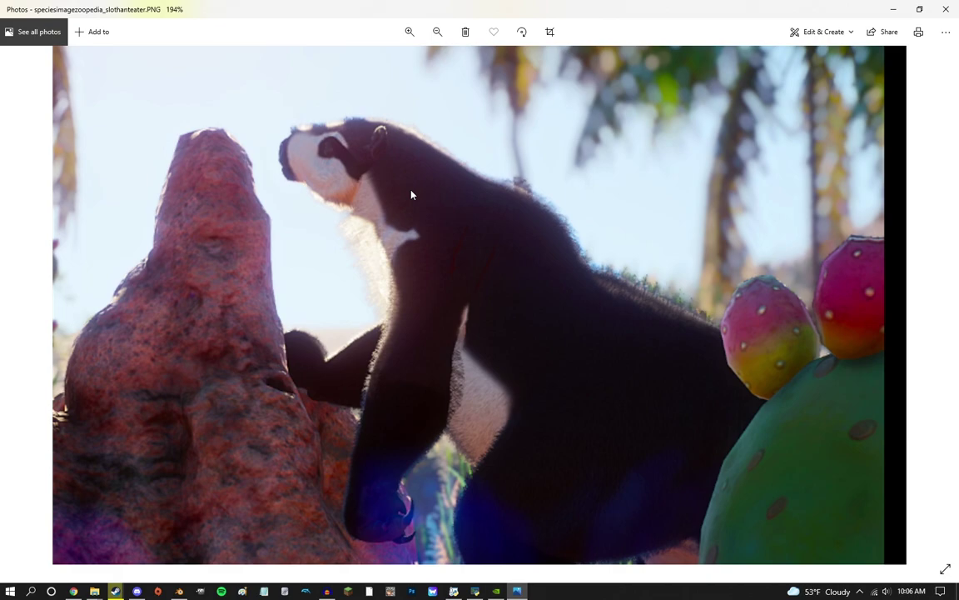
pyautogui.scroll(3, 411, 194)
pyautogui.scroll(-6, 411, 194)
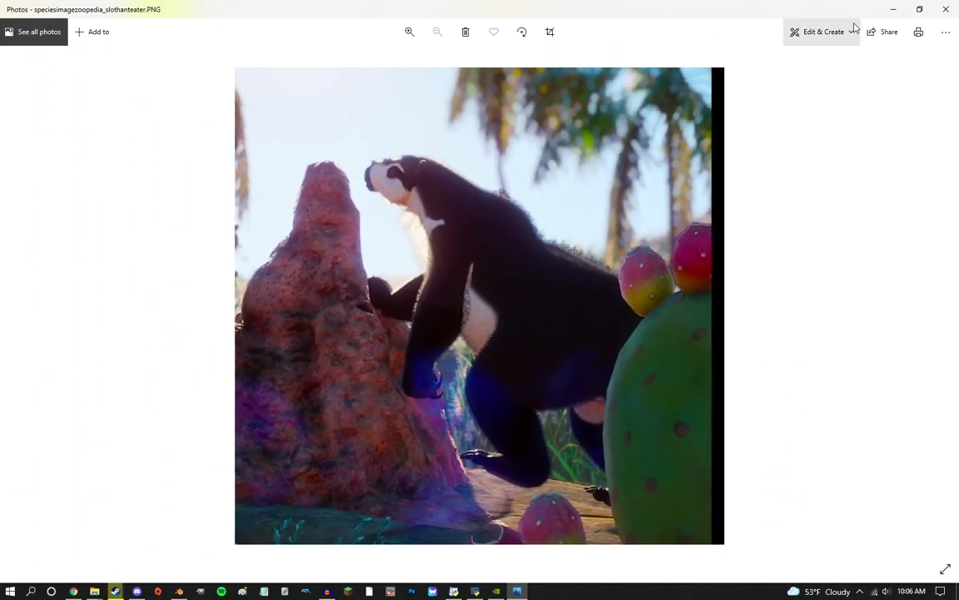
pyautogui.hotkey('alt', 'F4')
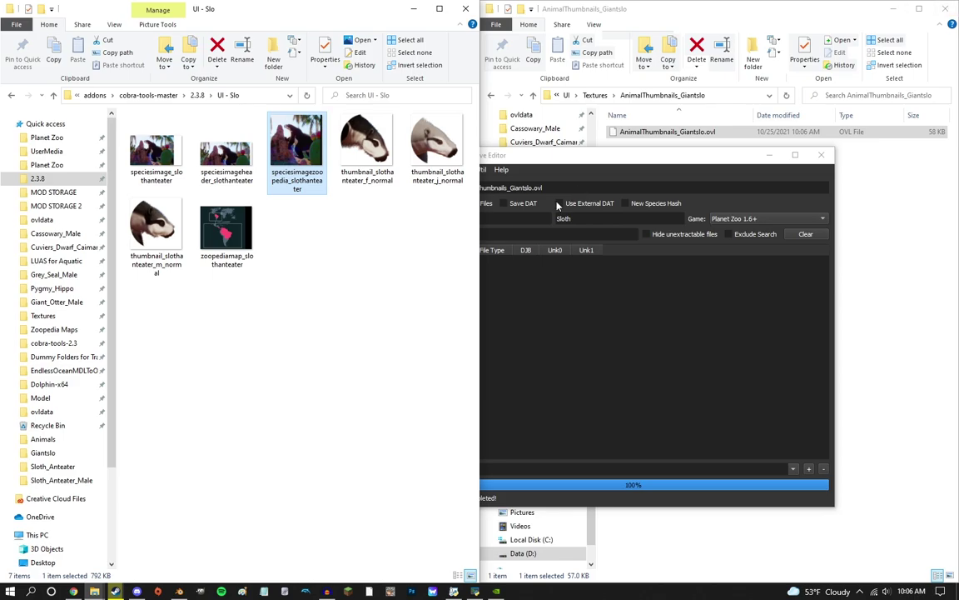
pyautogui.doubleClick(367, 150)
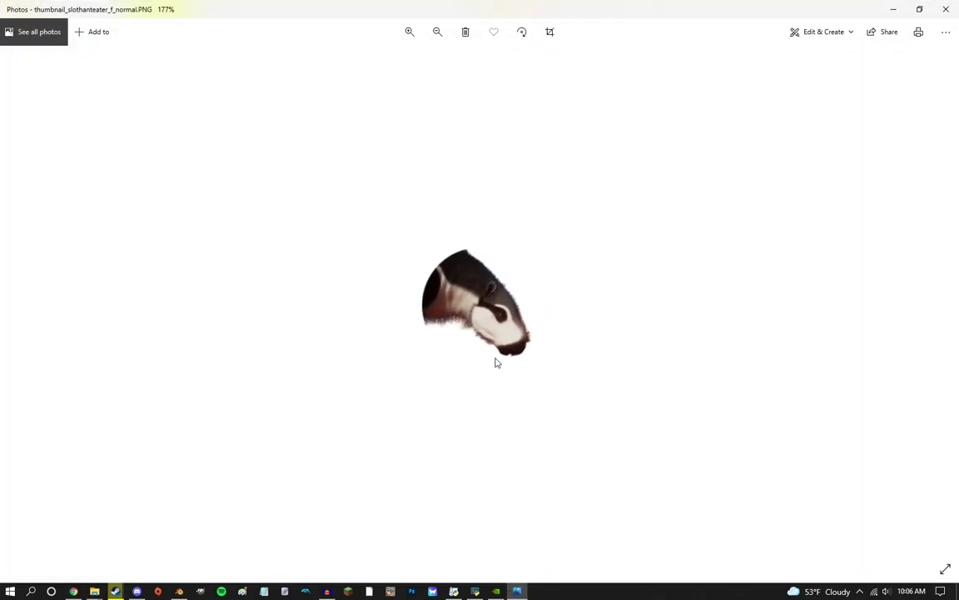
pyautogui.scroll(2, 496, 362)
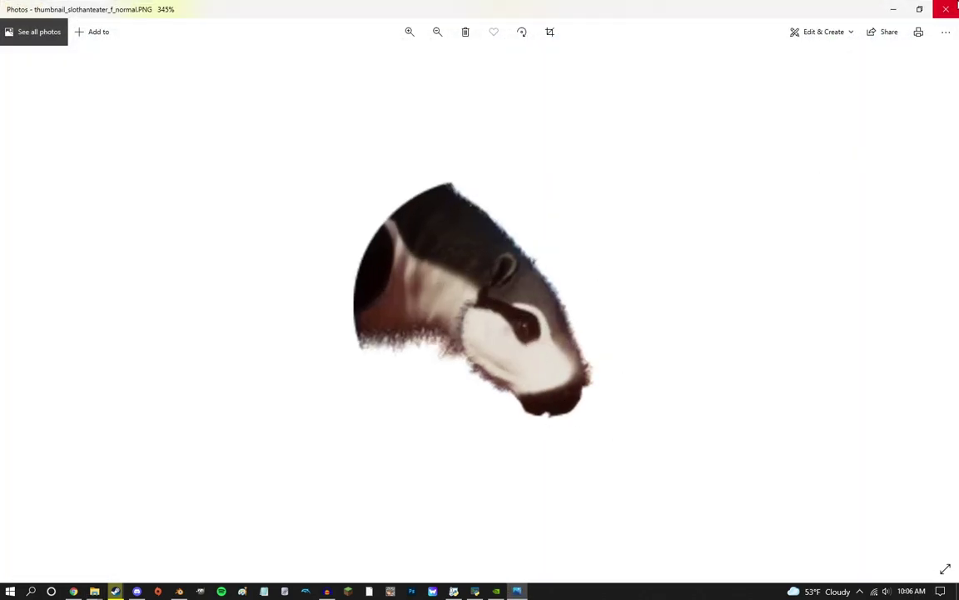
pyautogui.click(950, 8)
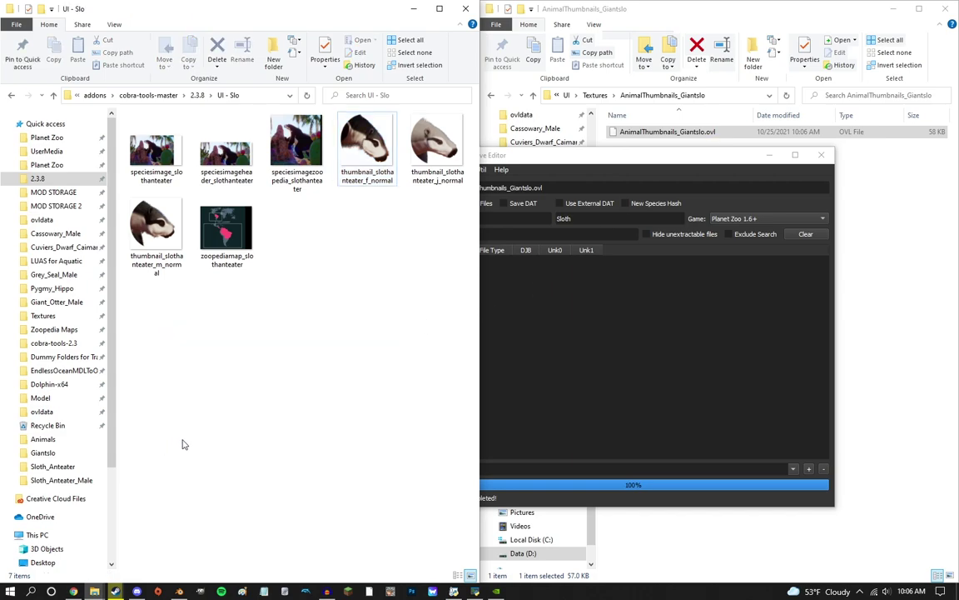